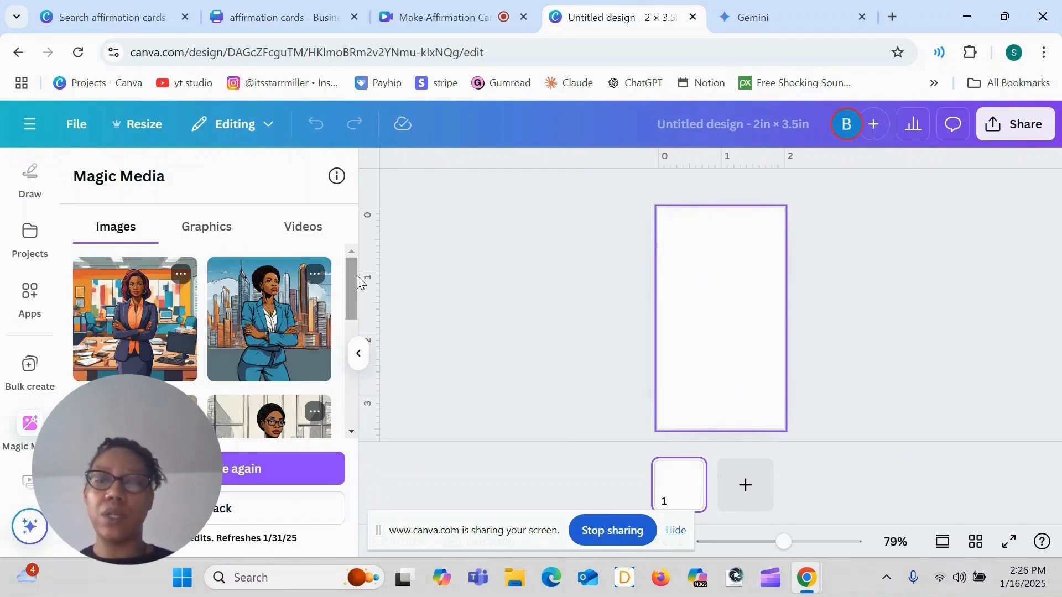
Examine the Magic Media prompt and the title of the uploaded image of the businesswoman with crossed arms
drag(351, 302, 349, 403)
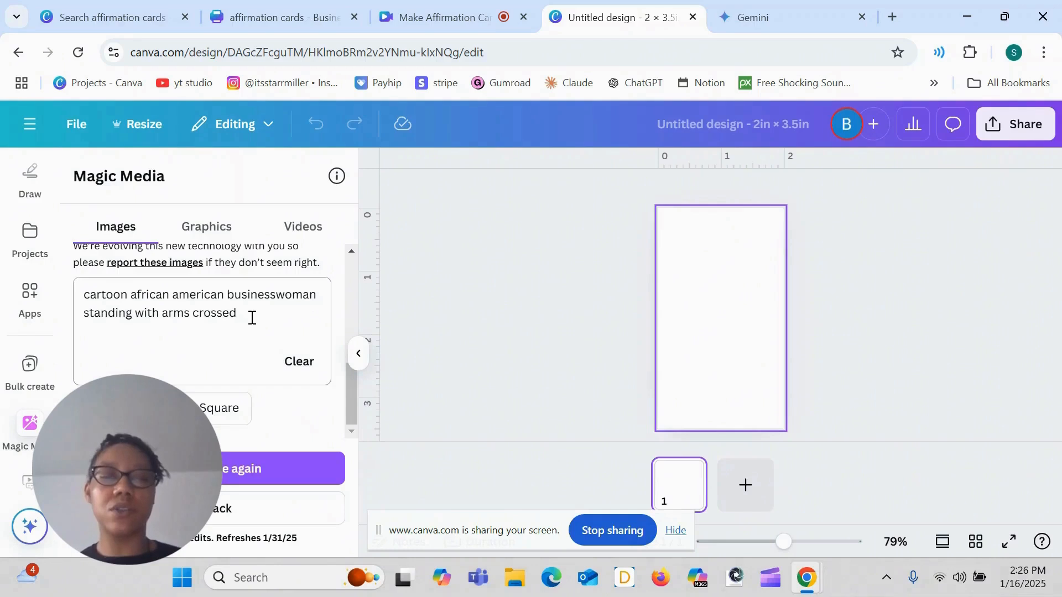
scroll(33, 387, up, 3)
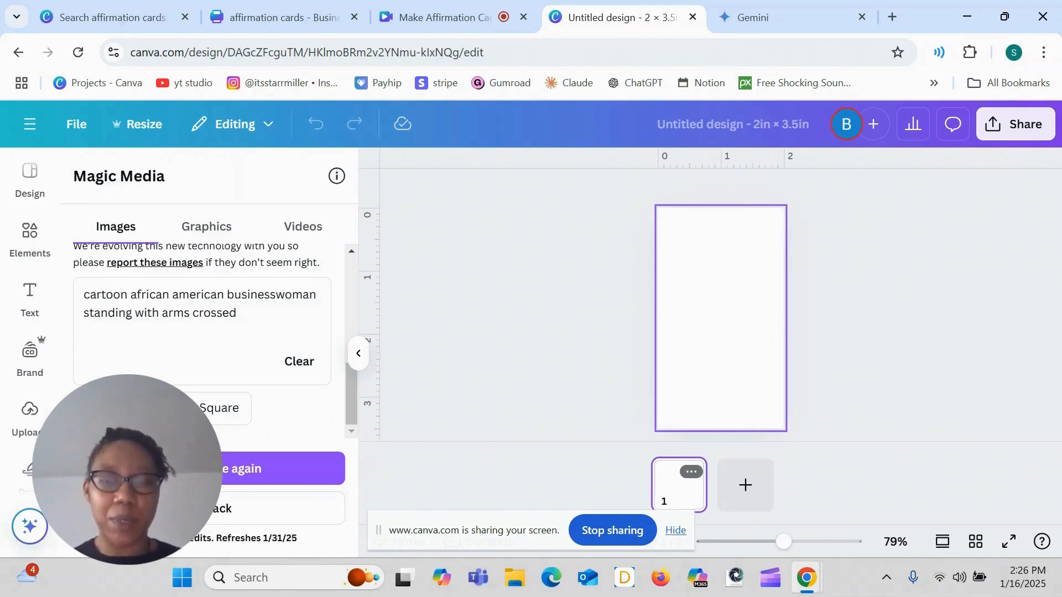
click(30, 412)
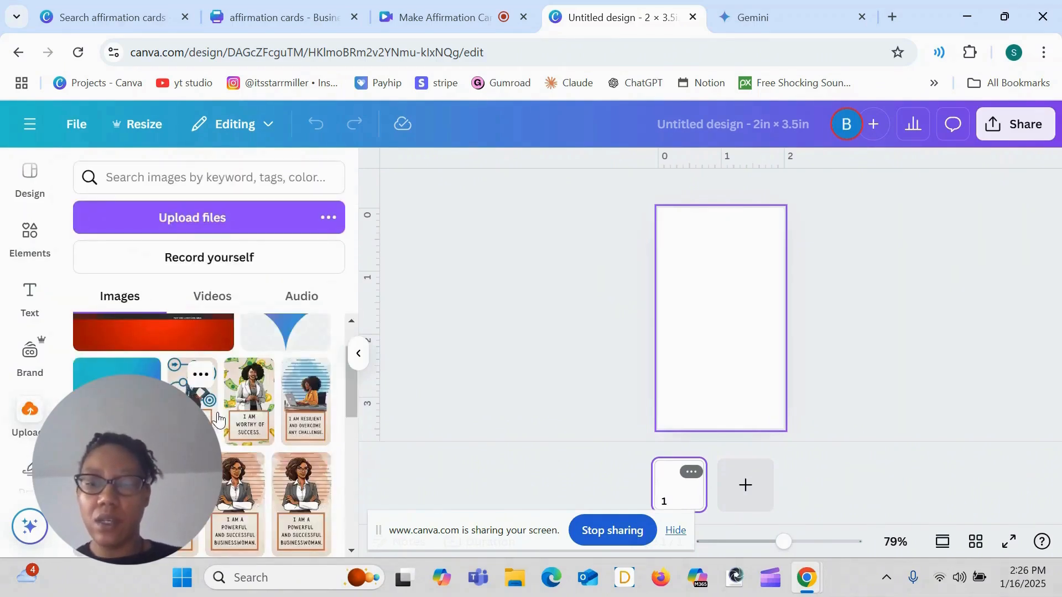
click(202, 375)
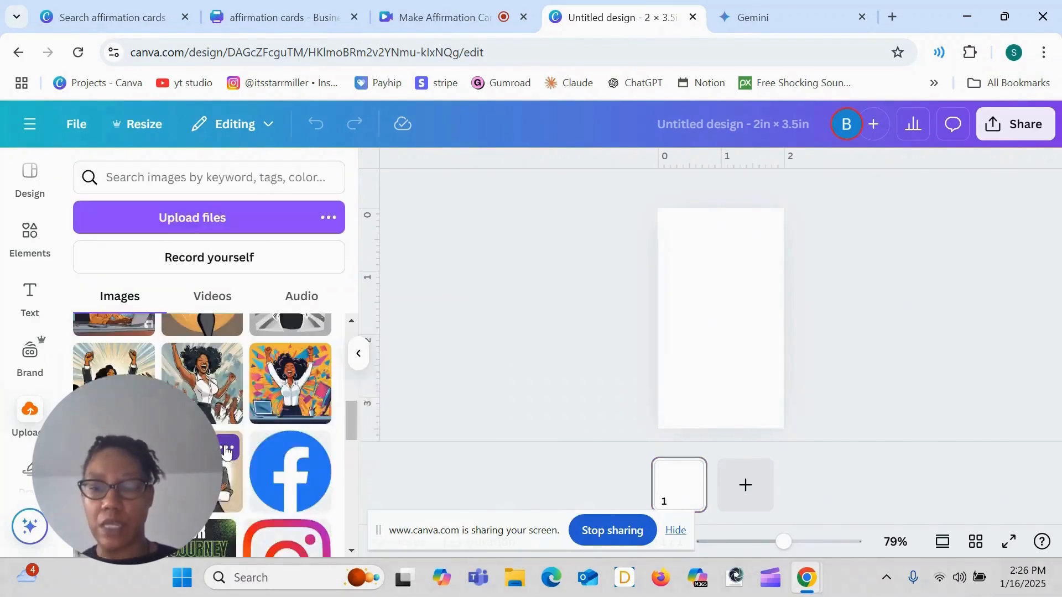
click(228, 449)
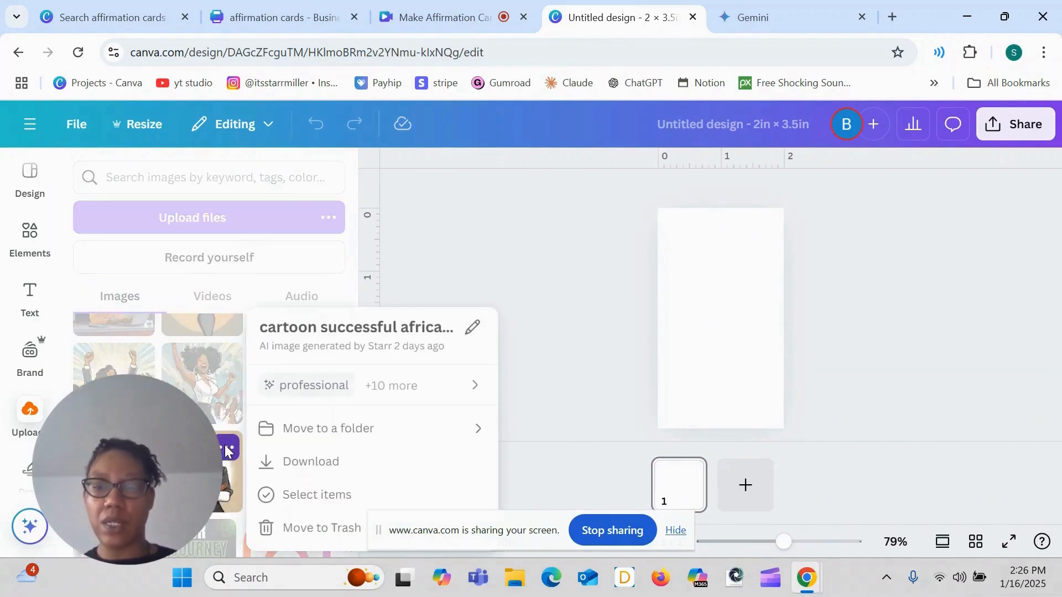
click(345, 329)
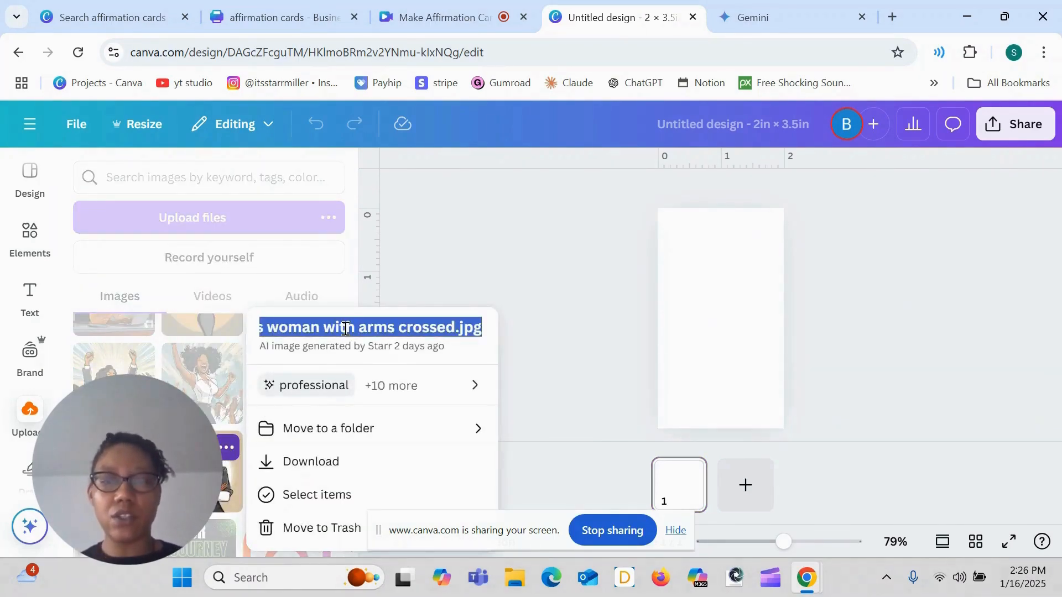
click(445, 266)
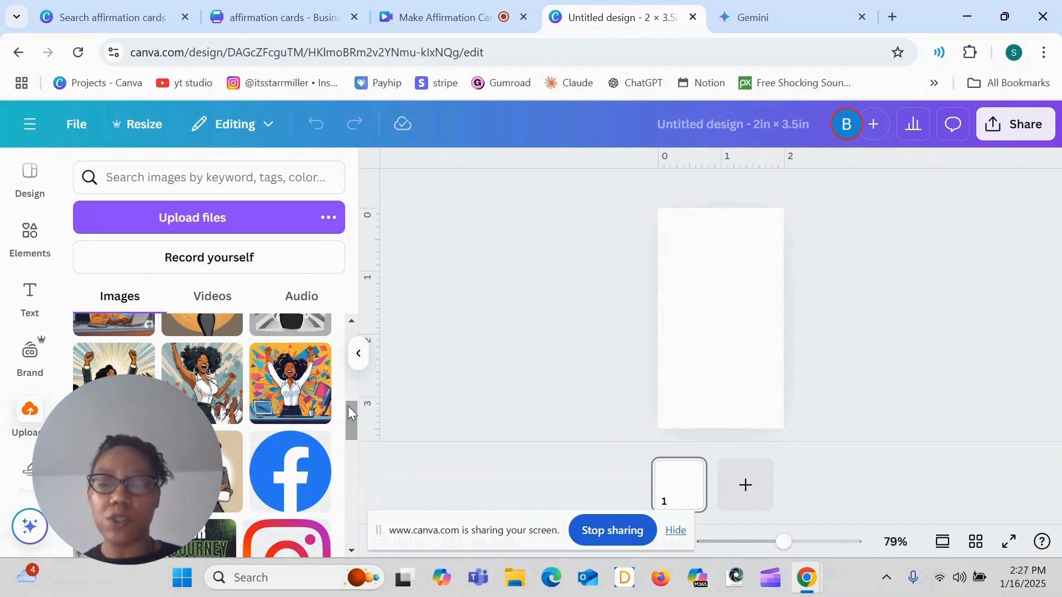
Examine the titles of the uploaded images of the woman in a modern office and the woman among colleagues
scroll(350, 411, up, 1)
drag(350, 412, 352, 386)
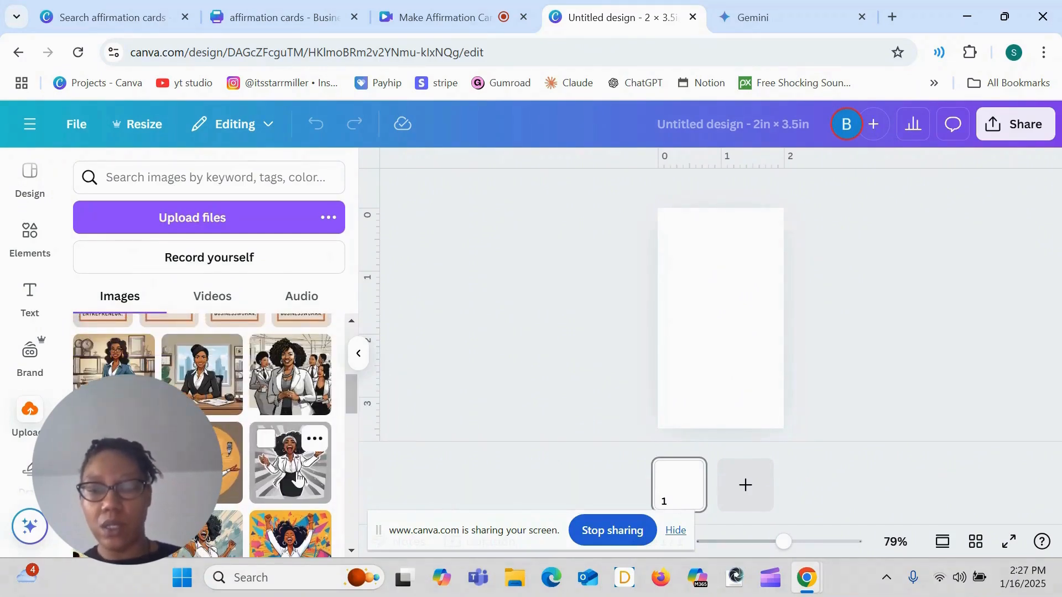
click(232, 344)
click(264, 321)
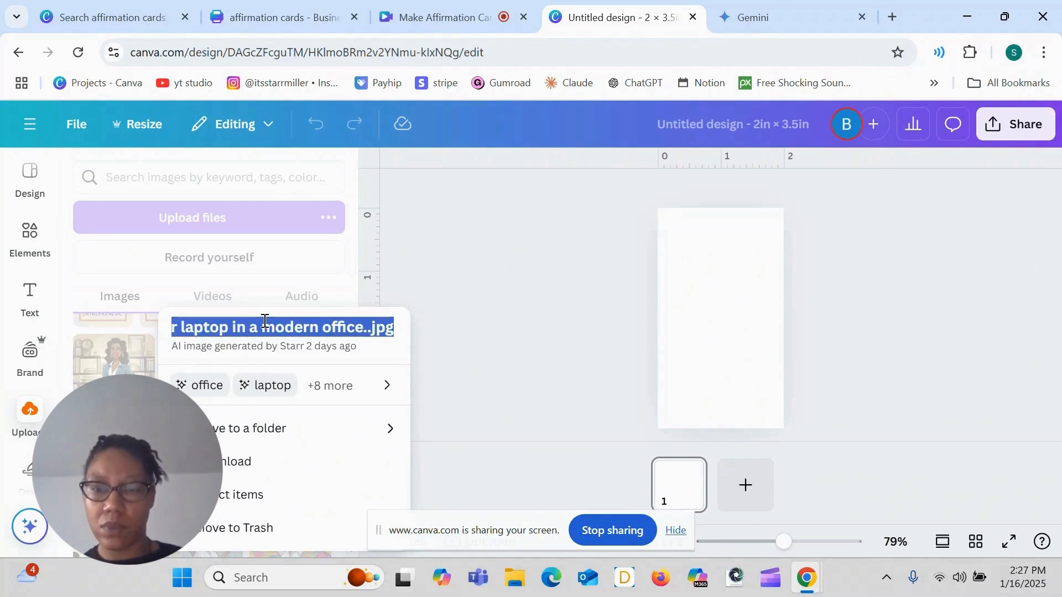
click(487, 248)
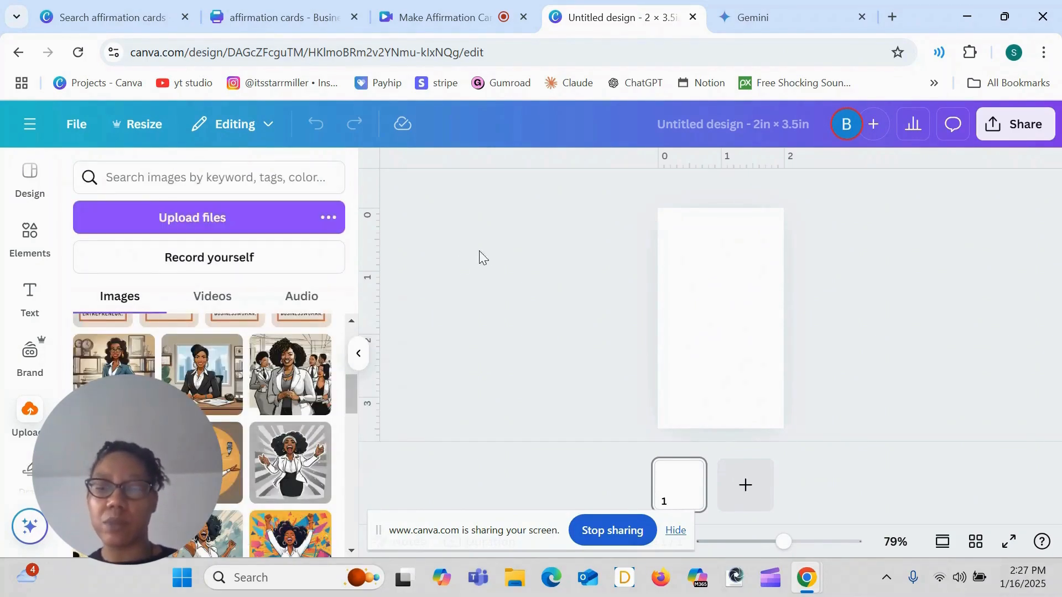
click(316, 354)
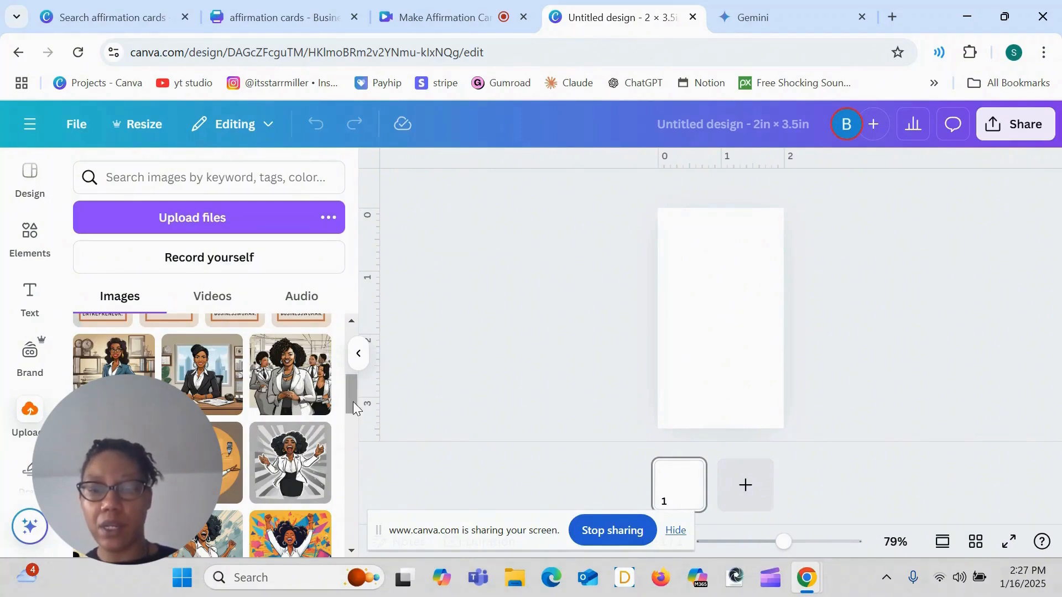
click(315, 354)
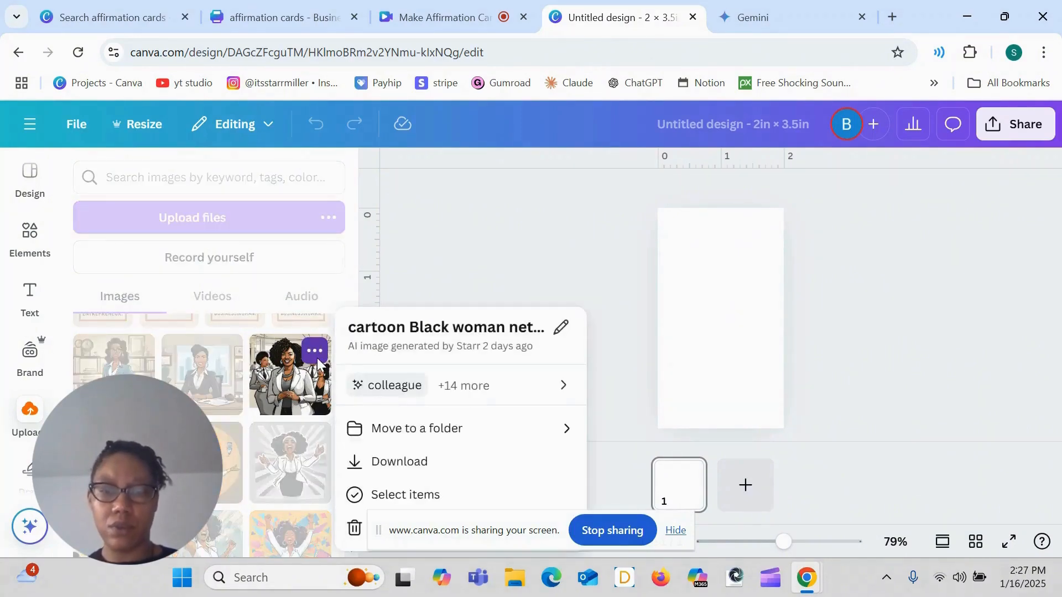
click(463, 230)
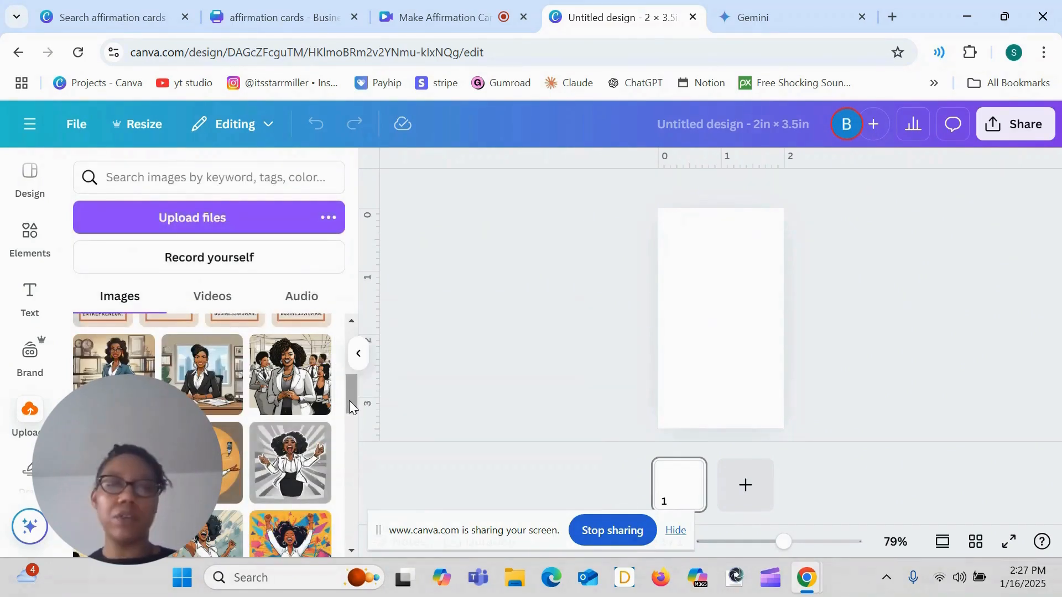
Add the uploaded crossed-arms businesswoman image to the card and enlarge it to nearly the full width near the card's upper edge
drag(350, 400, 347, 446)
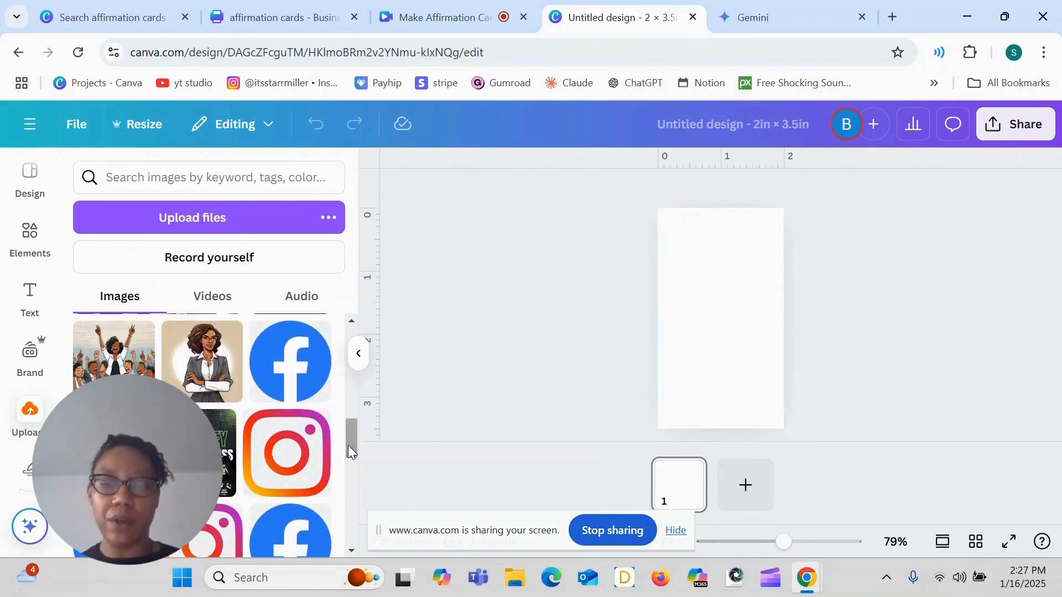
click(209, 359)
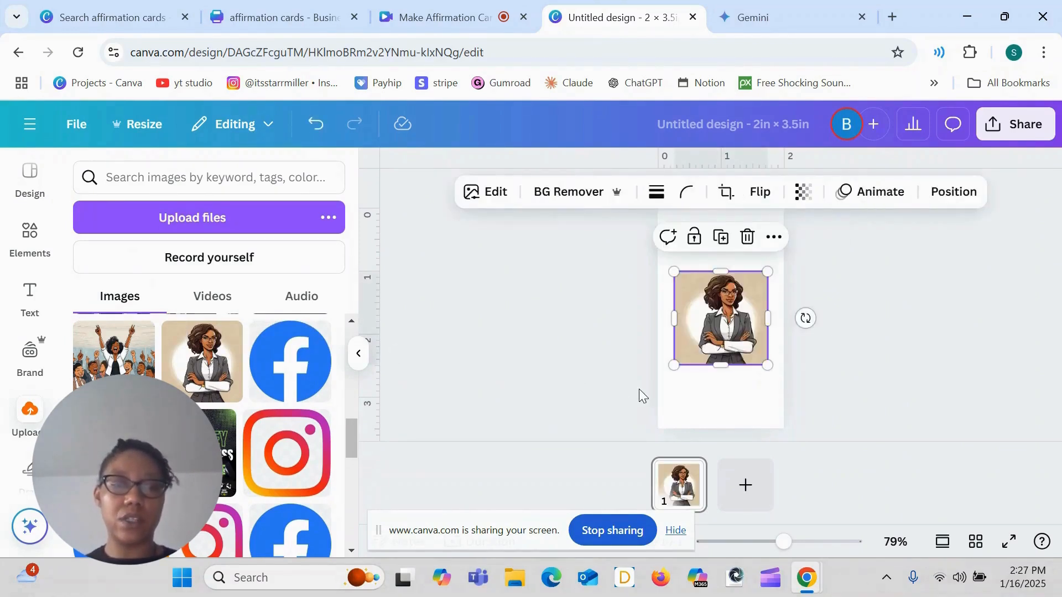
drag(717, 333, 708, 289)
drag(755, 319, 783, 346)
drag(744, 314, 747, 319)
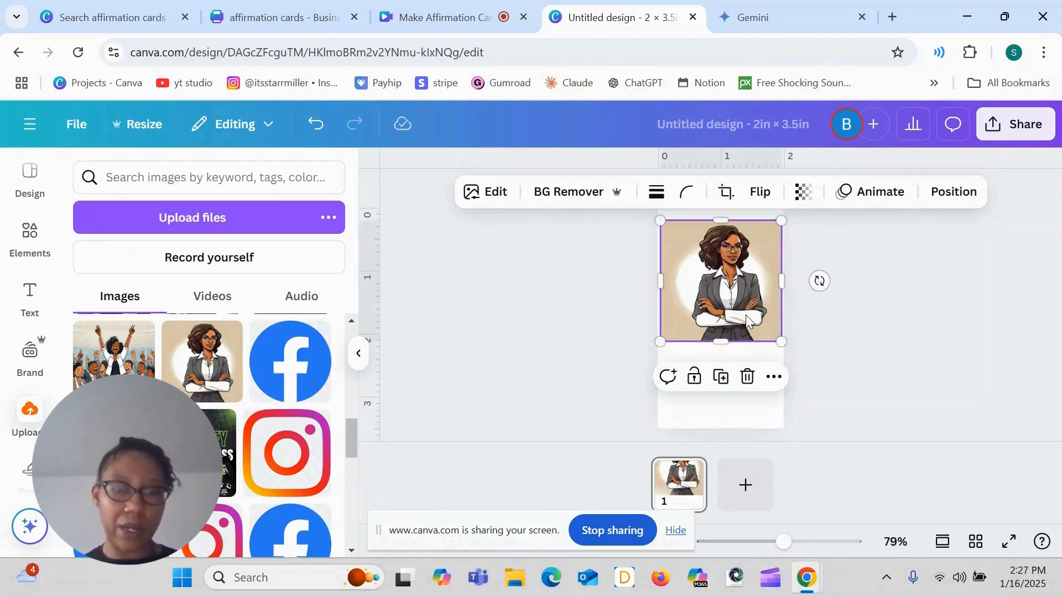
Separate the businesswoman from her background with Magic Grab
click(495, 203)
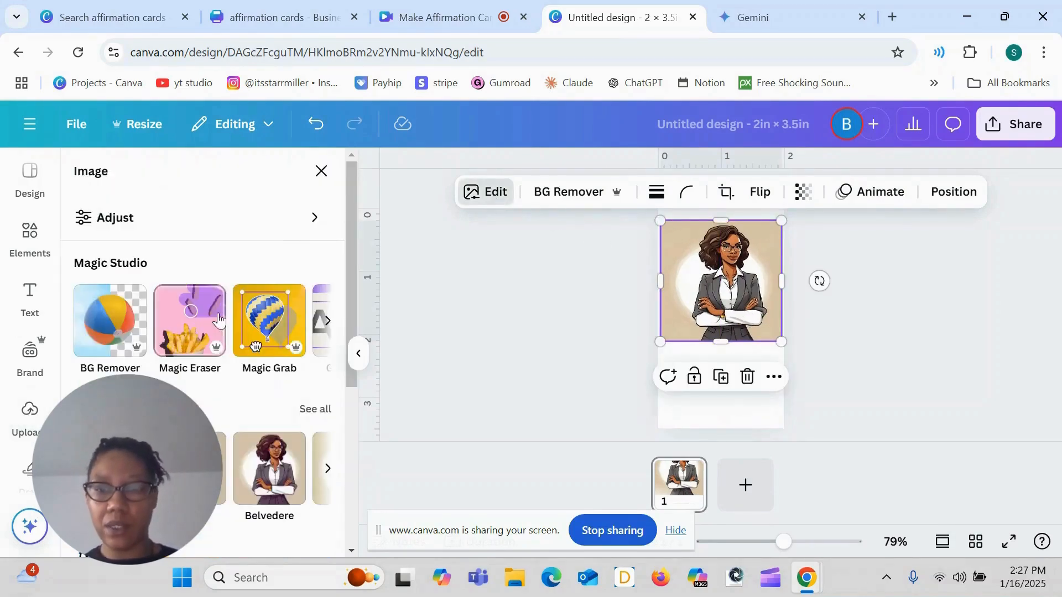
click(269, 318)
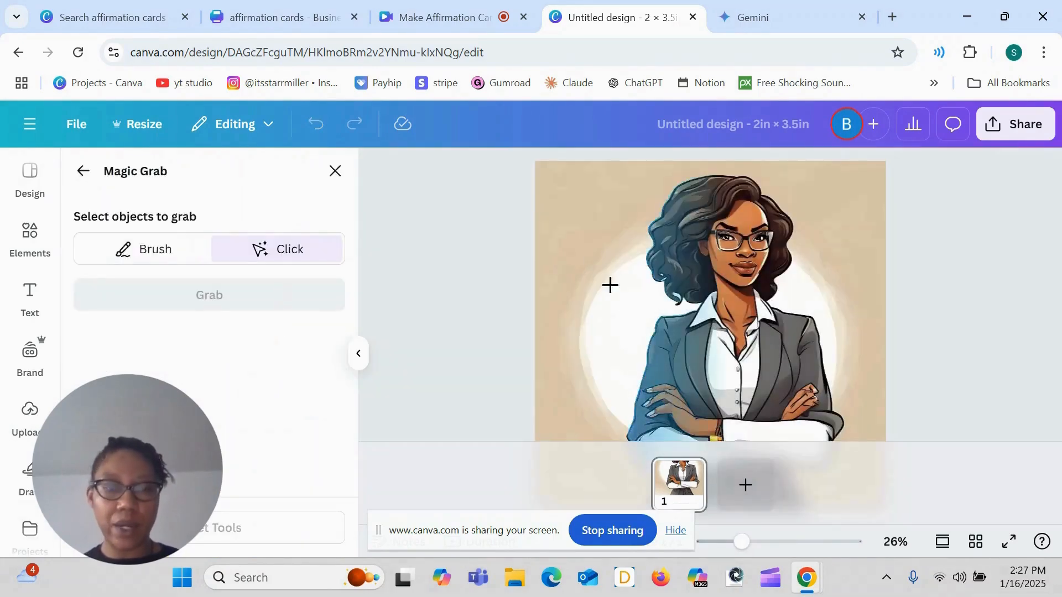
click(709, 403)
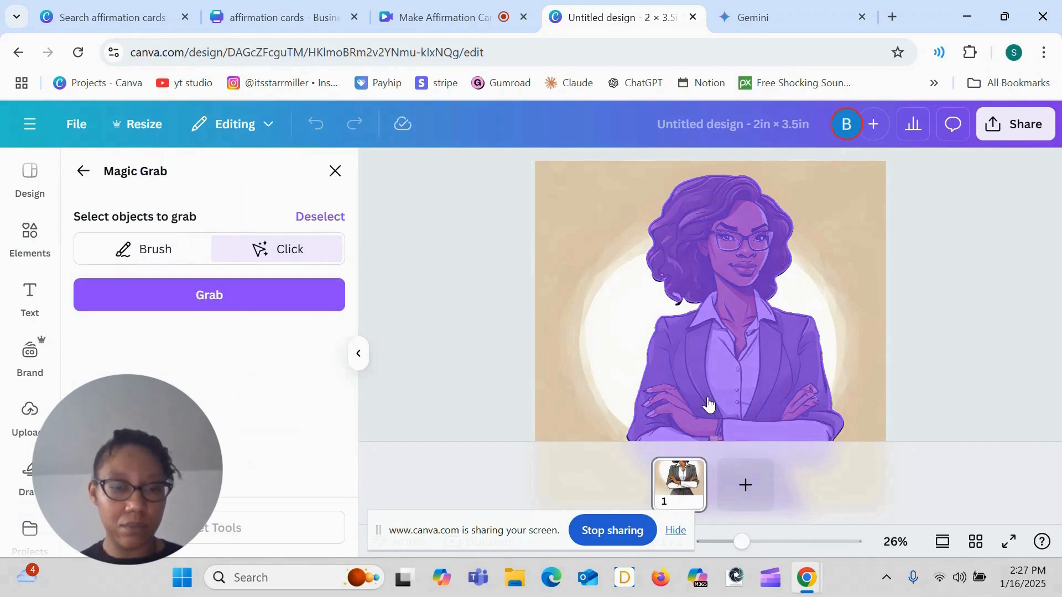
click(230, 305)
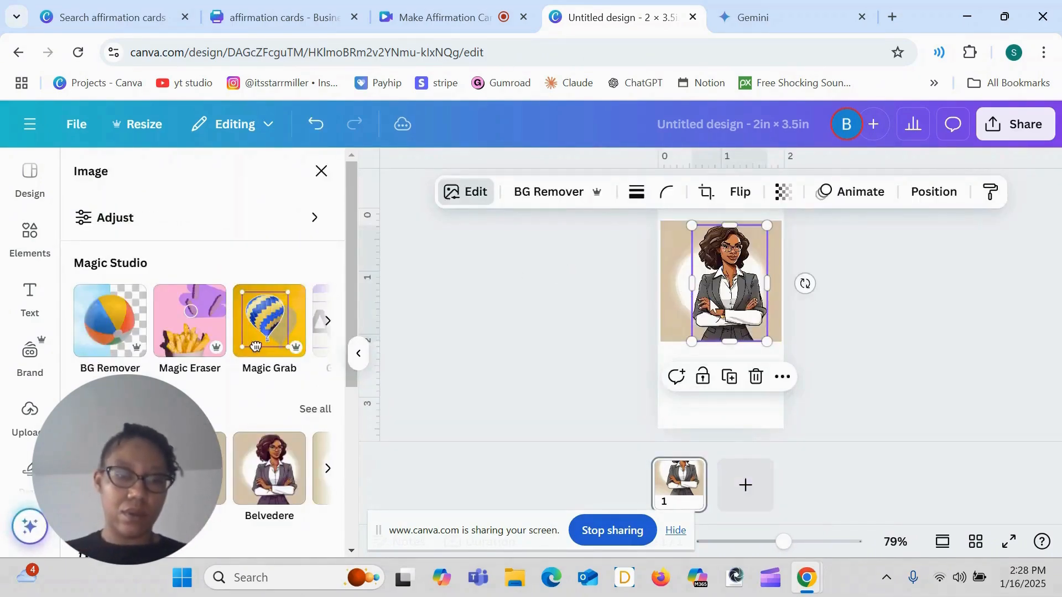
Move the grabbed woman lower on the card and delete the leftover background image
drag(714, 306, 706, 334)
click(672, 244)
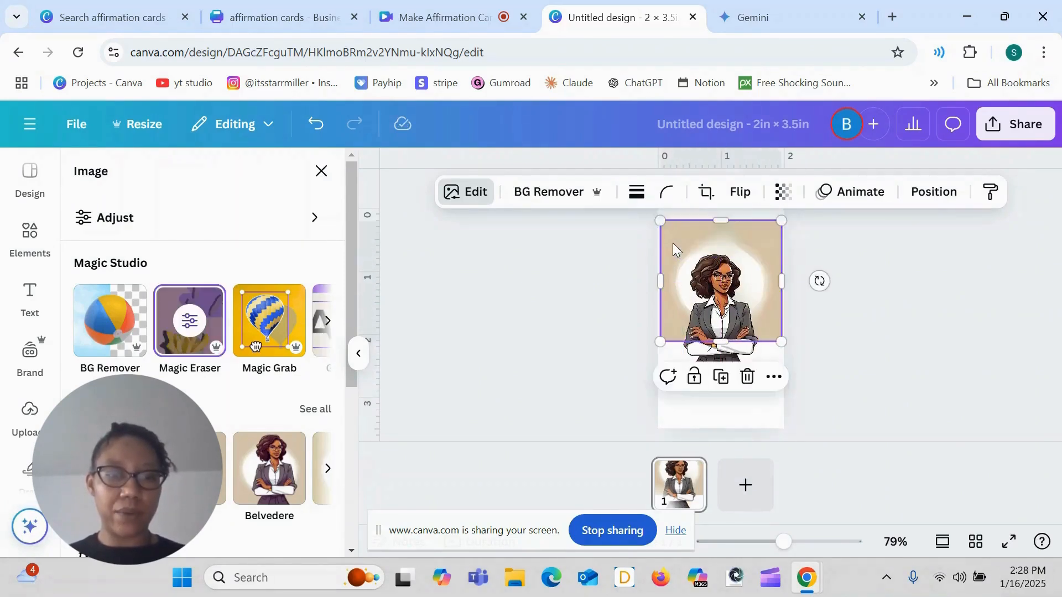
key(Delete)
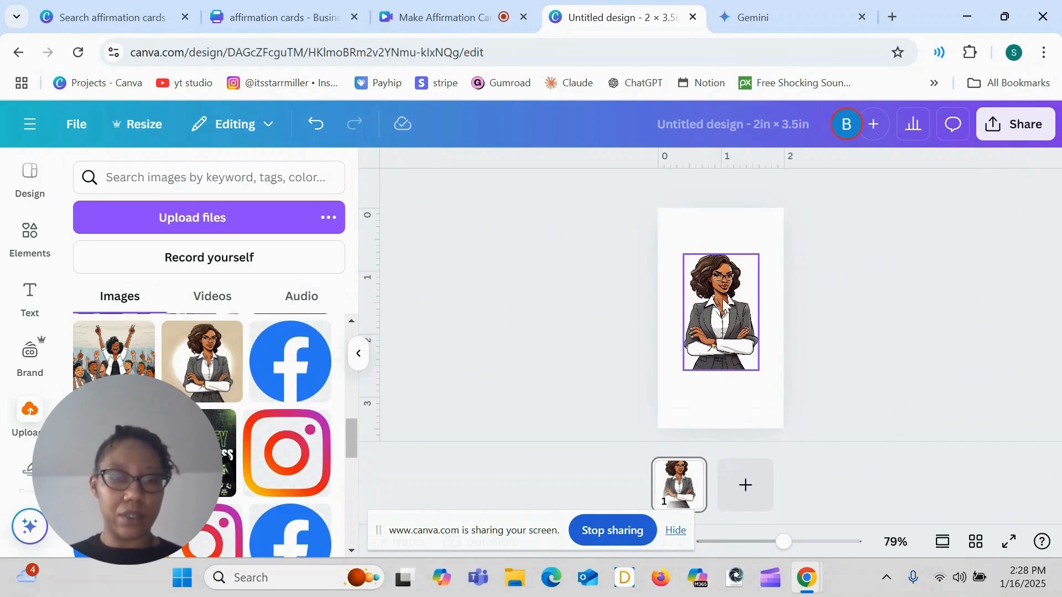
Enlarge the cut-out woman and place her centred in the upper part of the card
drag(746, 358, 773, 371)
drag(734, 325, 732, 299)
click(869, 299)
click(731, 290)
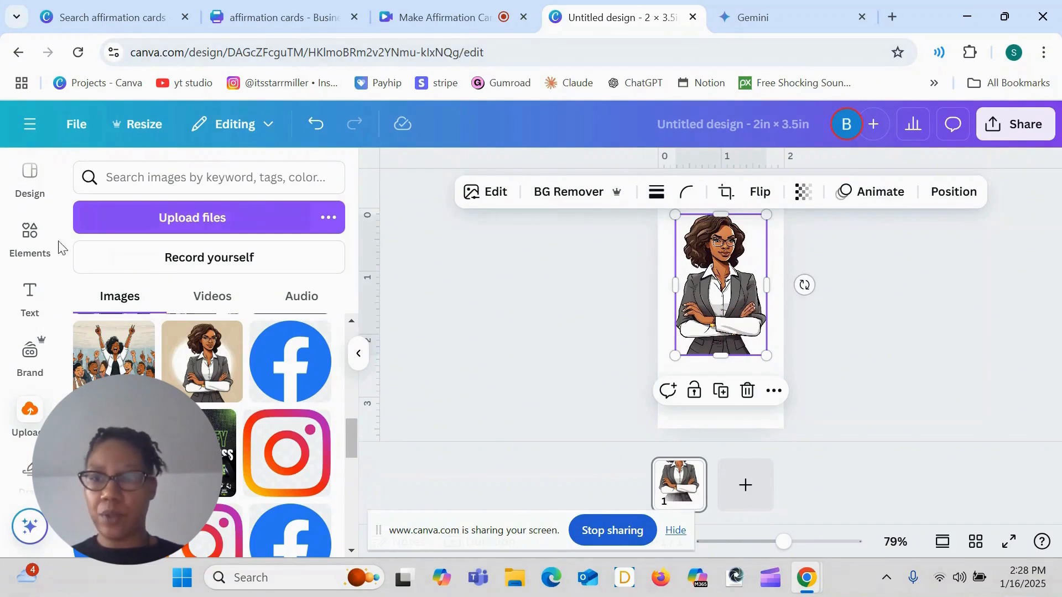
Add a rectangle beneath the woman and stretch it to nearly the card's width, with its upper edge covering the bottom of her jacket
click(726, 420)
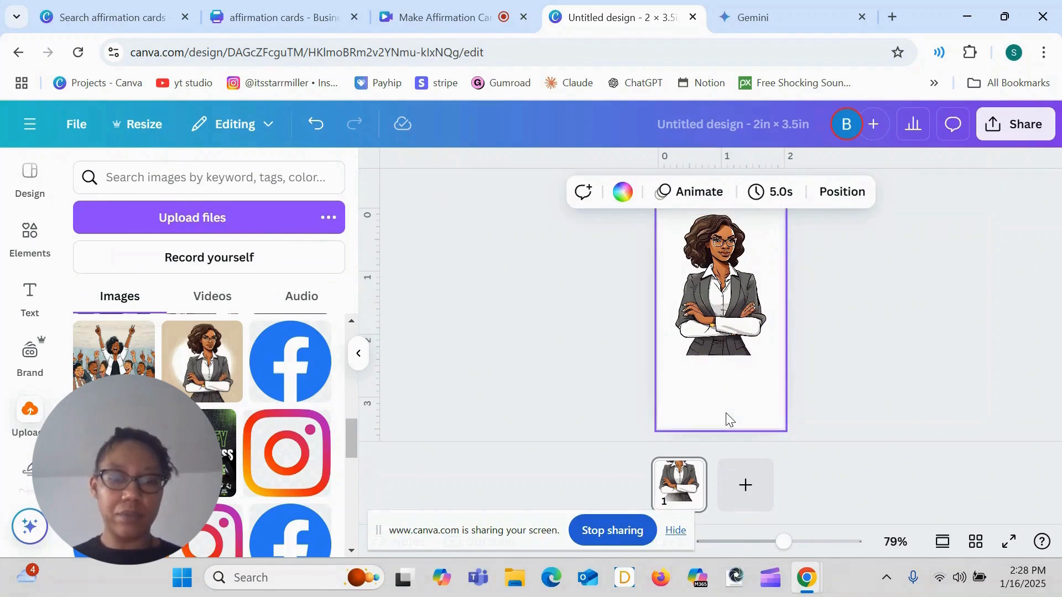
key(r)
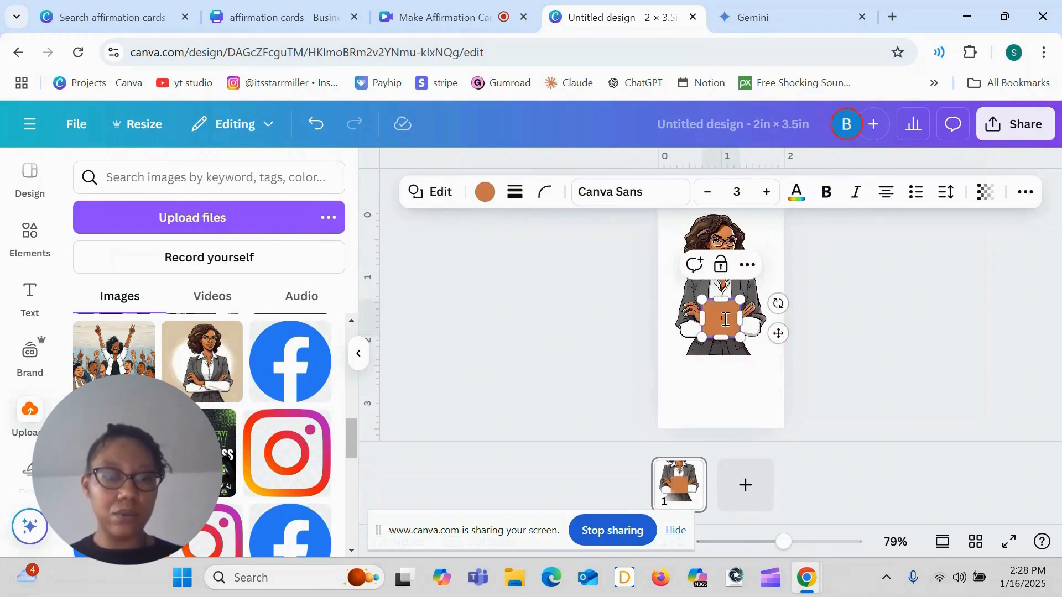
drag(778, 333, 771, 383)
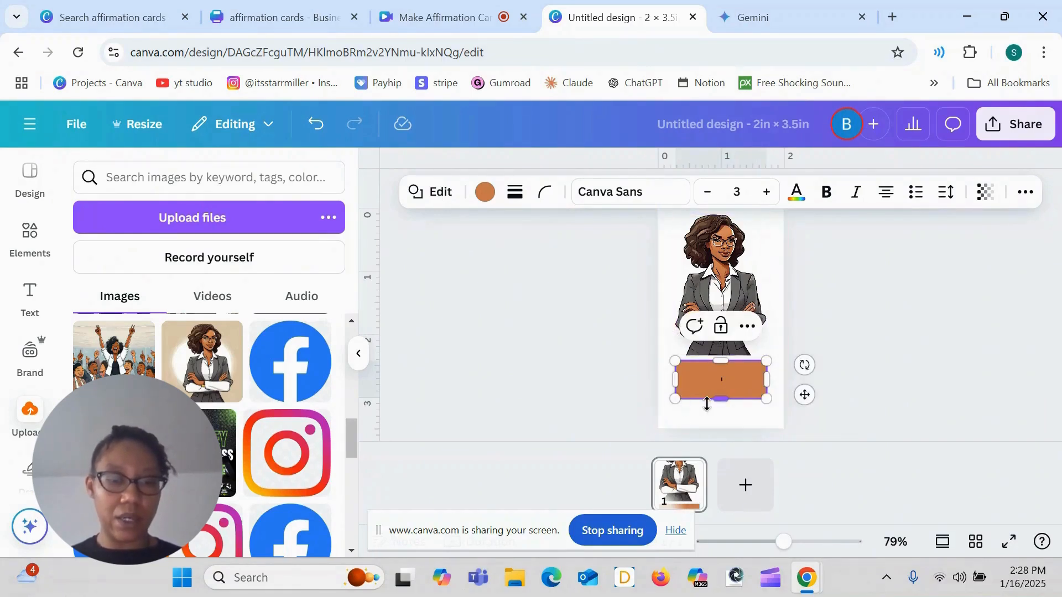
drag(719, 405, 719, 423)
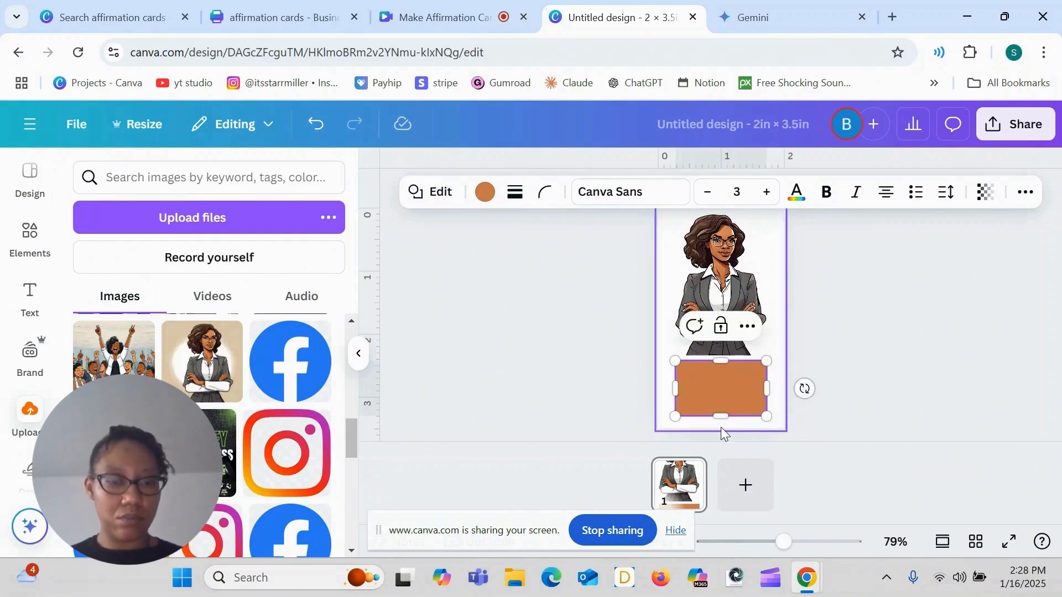
drag(671, 391, 665, 390)
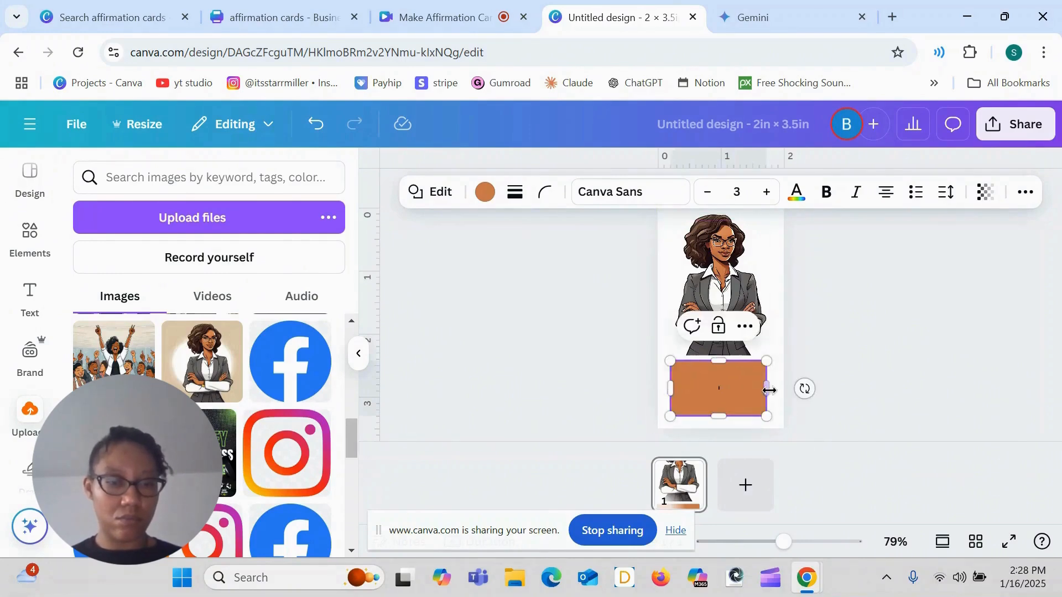
drag(772, 390, 777, 391)
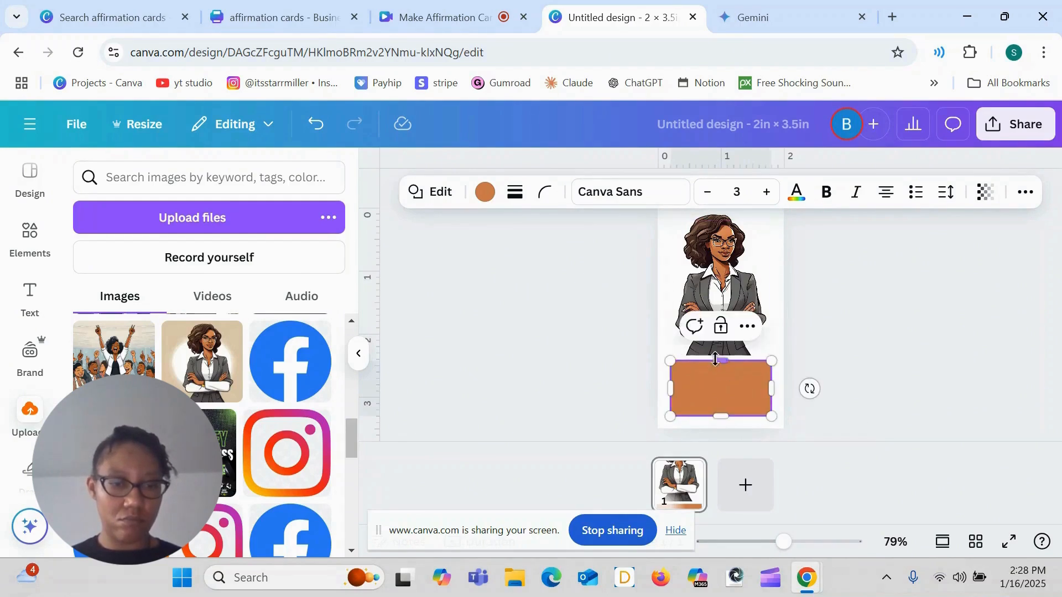
drag(716, 358, 716, 347)
click(872, 320)
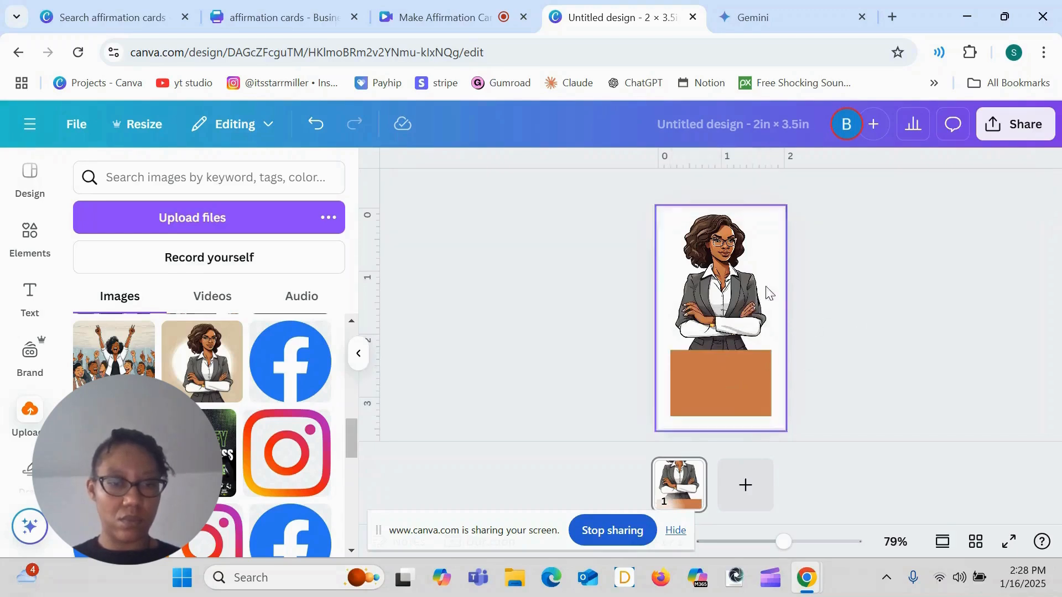
Shrink the cut-out woman slightly and centre her above the rectangle
click(734, 284)
drag(766, 214, 763, 220)
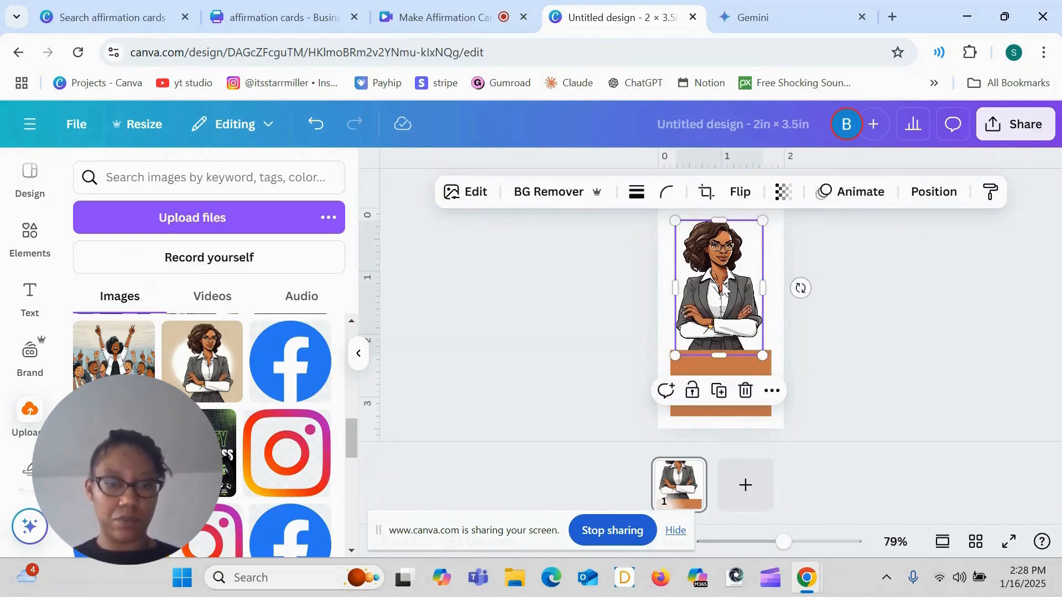
drag(721, 283, 724, 284)
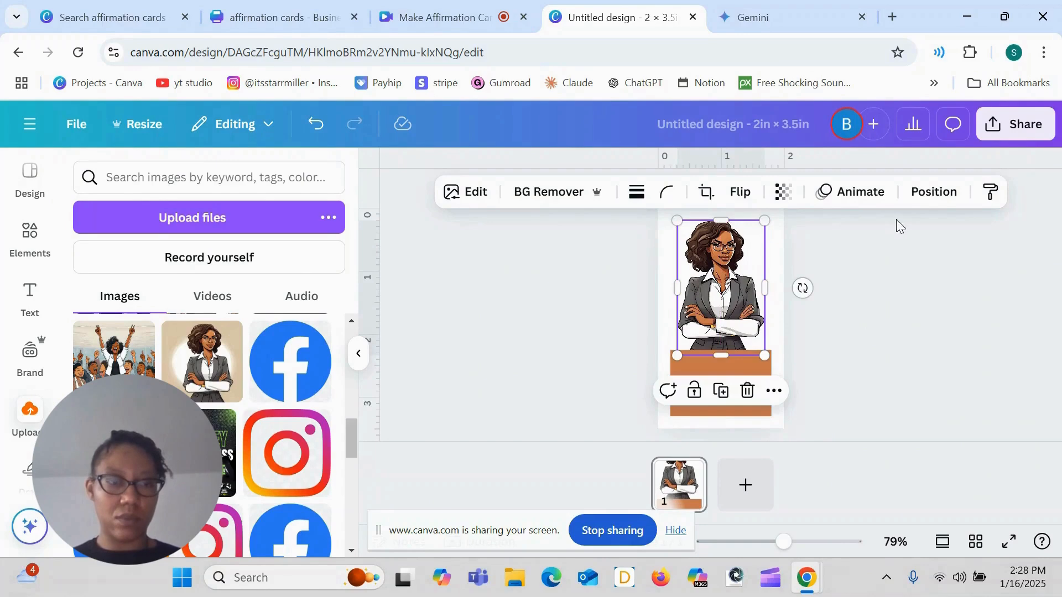
click(931, 192)
click(609, 337)
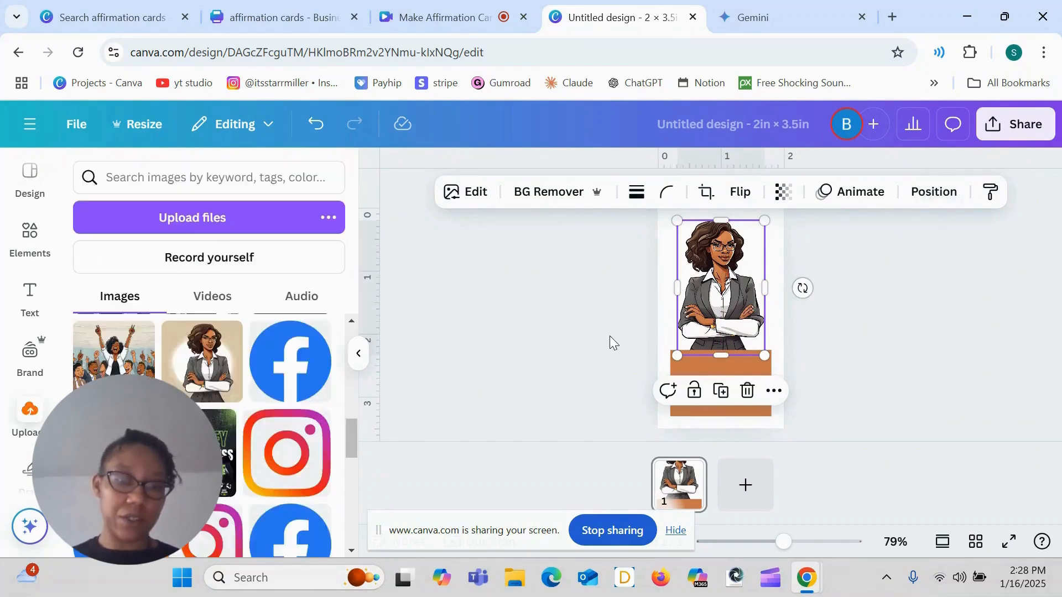
click(913, 388)
Give the rectangle beneath the woman a solid black border of weight 4 and remove its fill colour
click(756, 393)
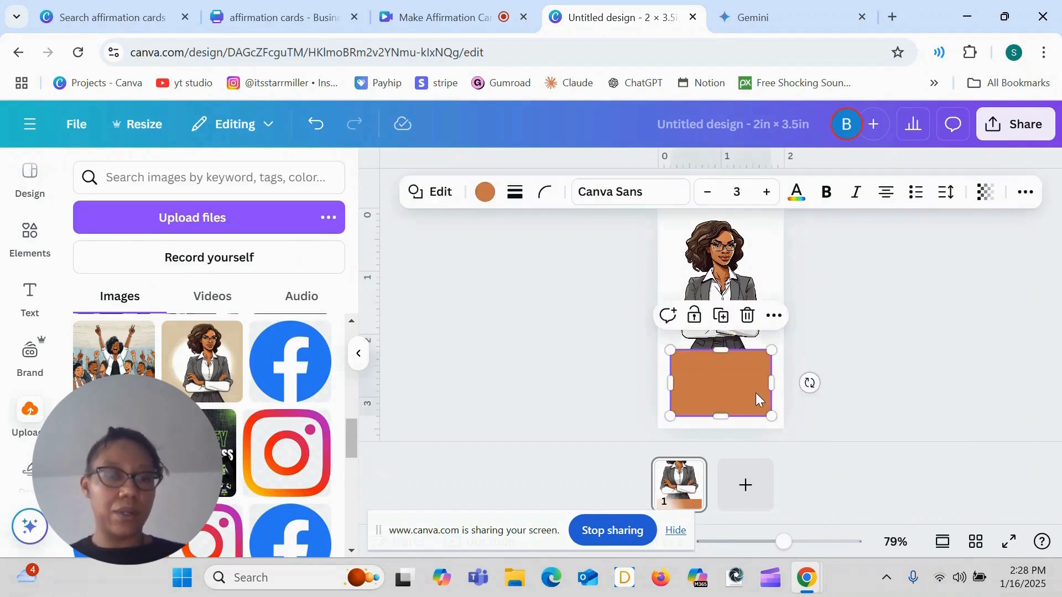
click(545, 194)
click(510, 203)
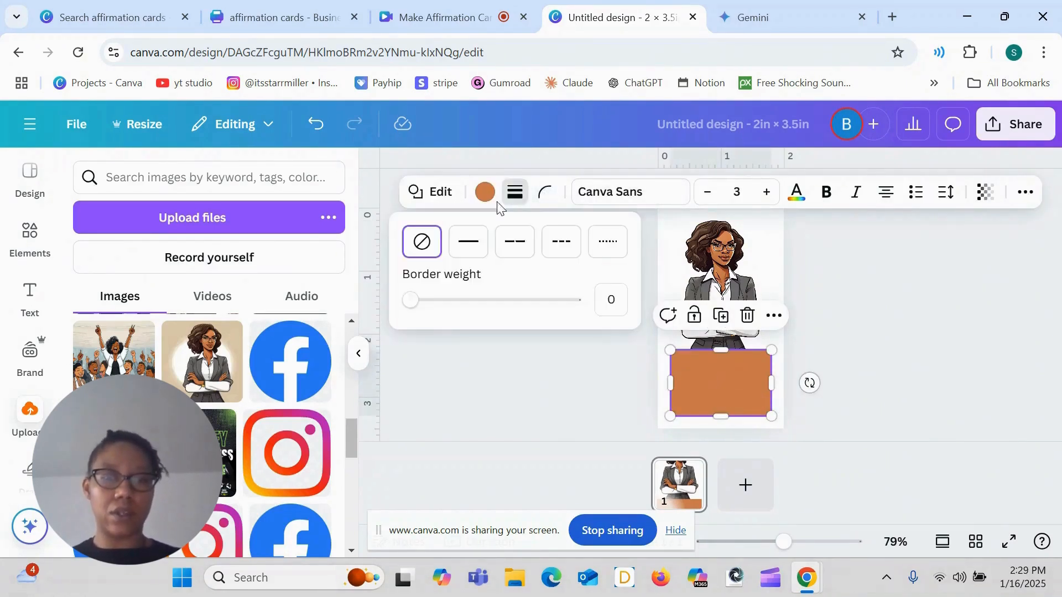
click(466, 244)
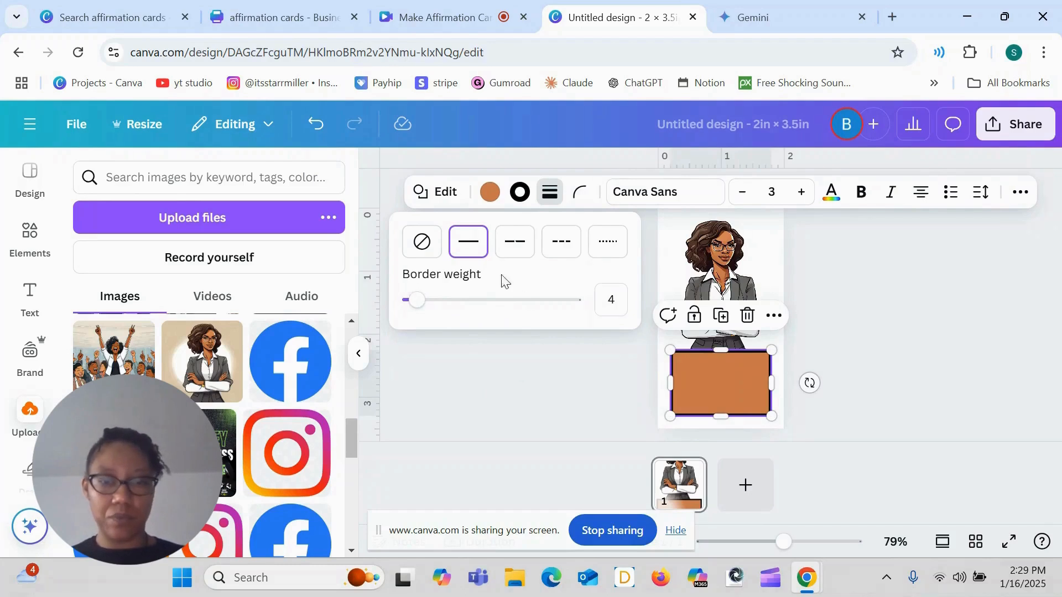
click(489, 193)
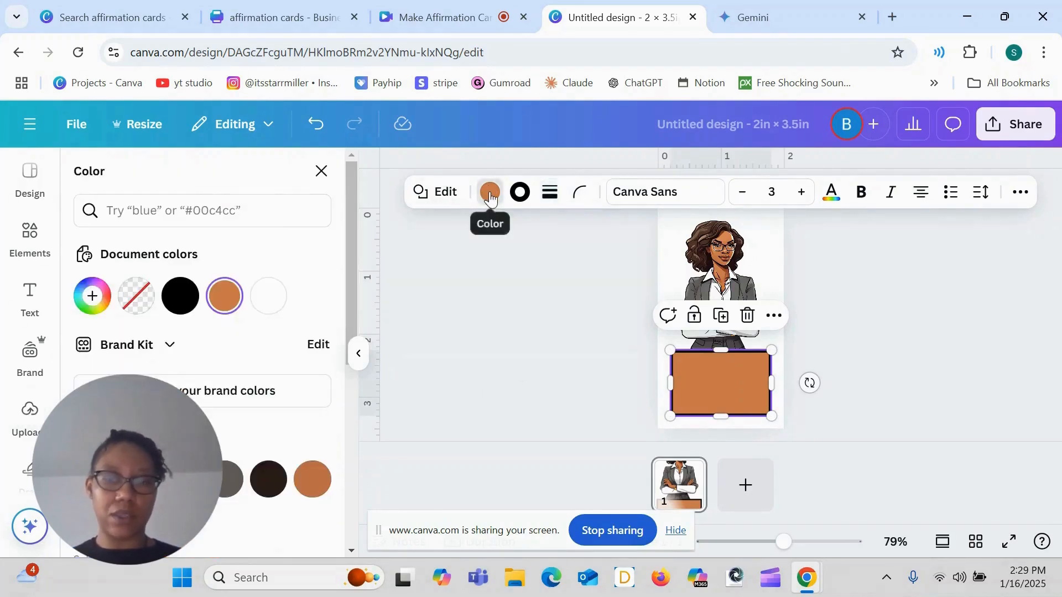
click(133, 306)
Move the outlined rectangle up slightly and stretch its lower edge downward to make it a little taller
mouse_move(750, 394)
mouse_down()
mouse_move(719, 414)
mouse_move(740, 386)
mouse_up()
click(721, 337)
drag(725, 409, 733, 417)
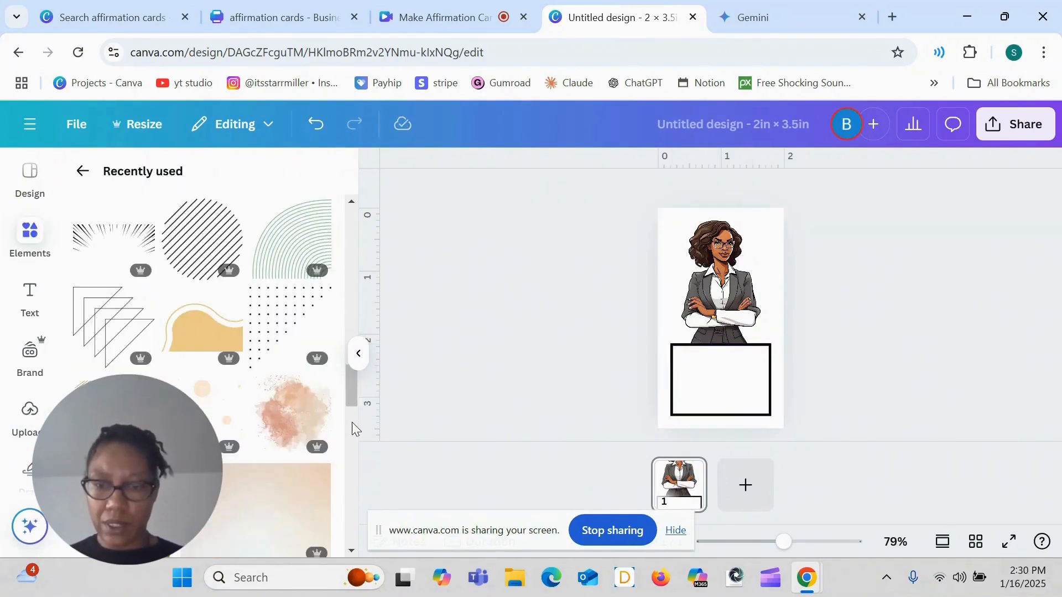
Add the recently used peach gradient image, stretch it over the whole card, and send it behind the woman and the rectangle
scroll(350, 403, down, 5)
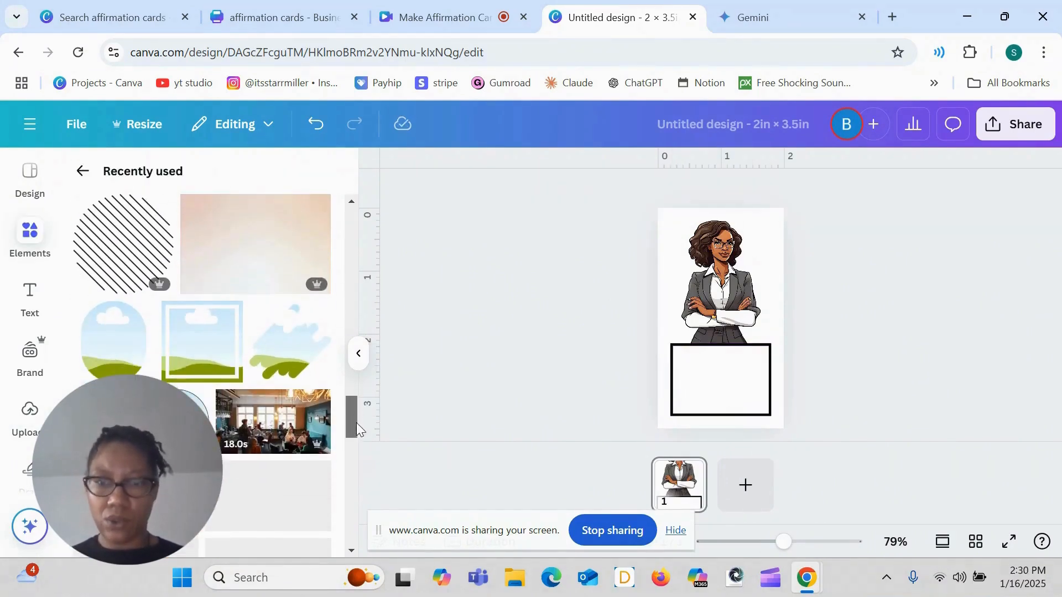
click(252, 230)
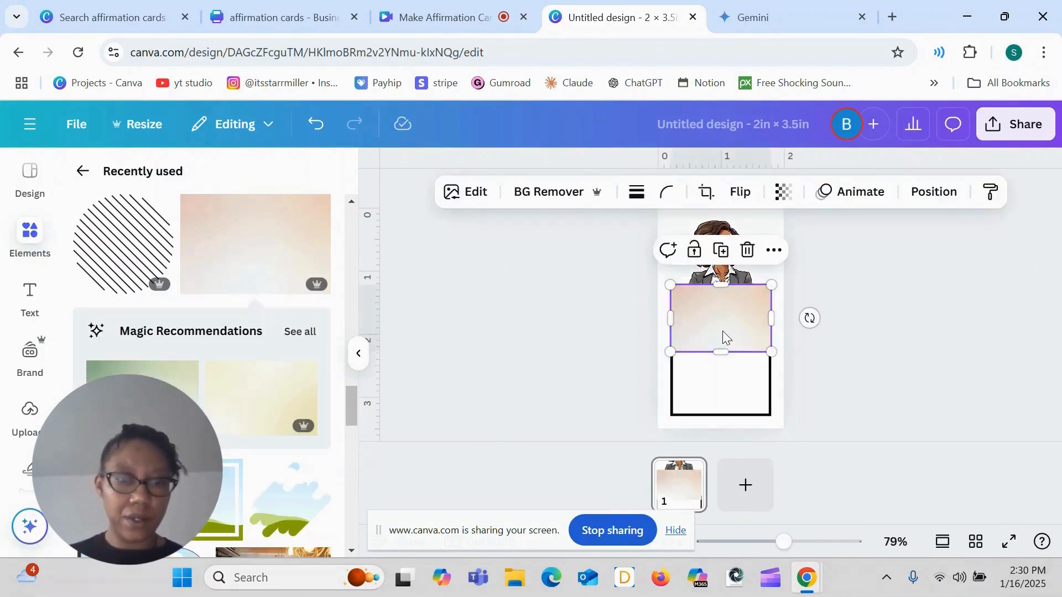
drag(724, 332, 711, 256)
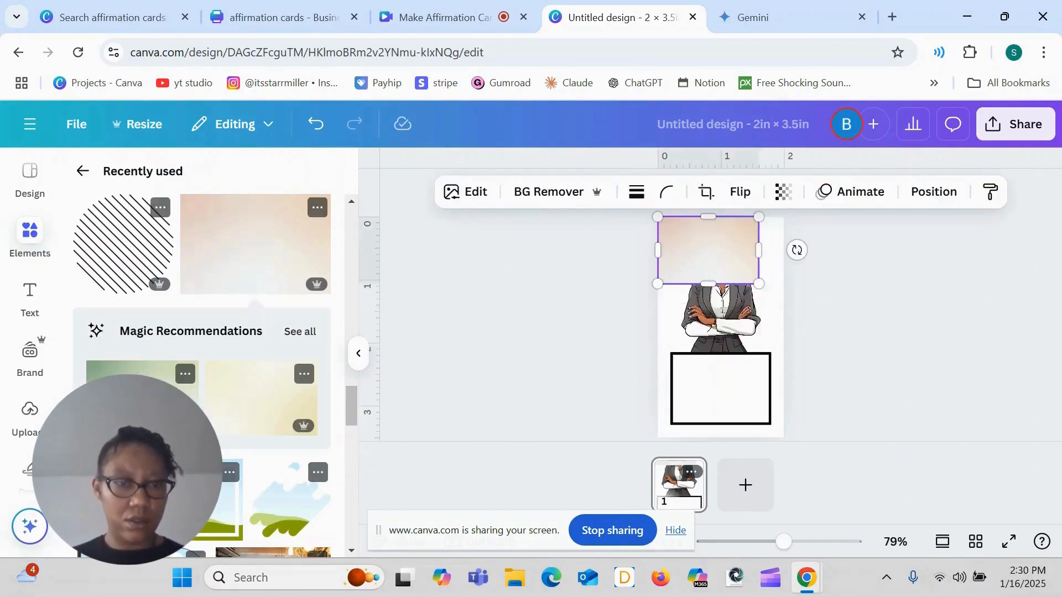
drag(759, 255, 785, 255)
drag(720, 290, 741, 596)
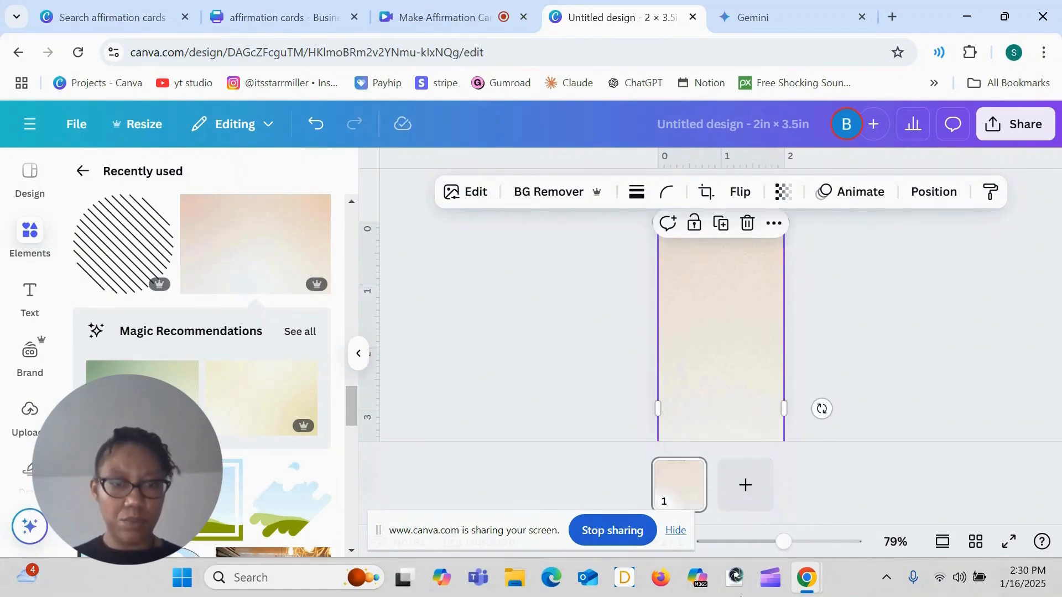
key(ctrl+alt+bracketleft)
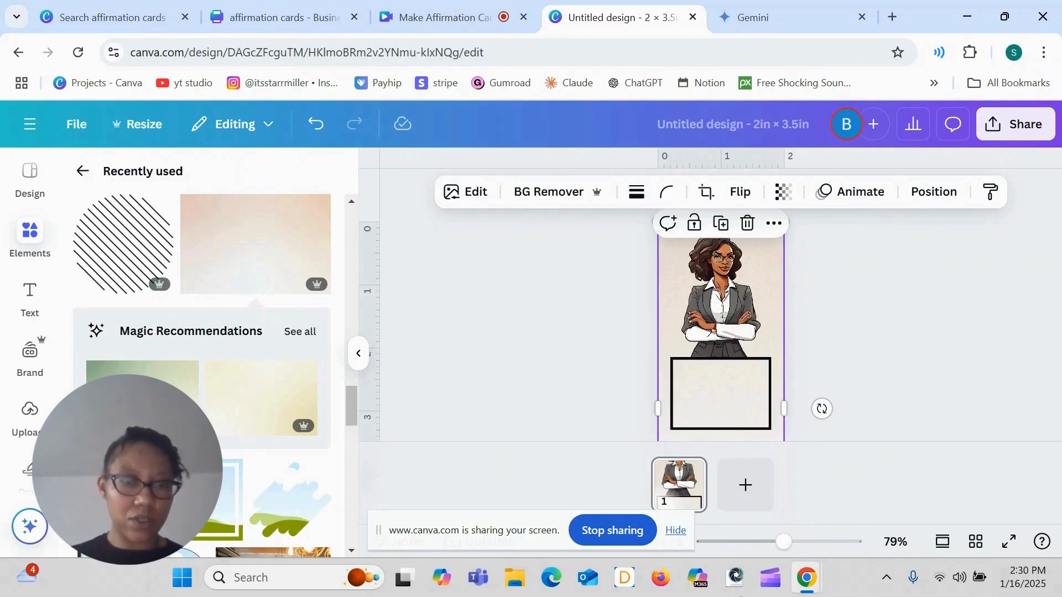
click(912, 342)
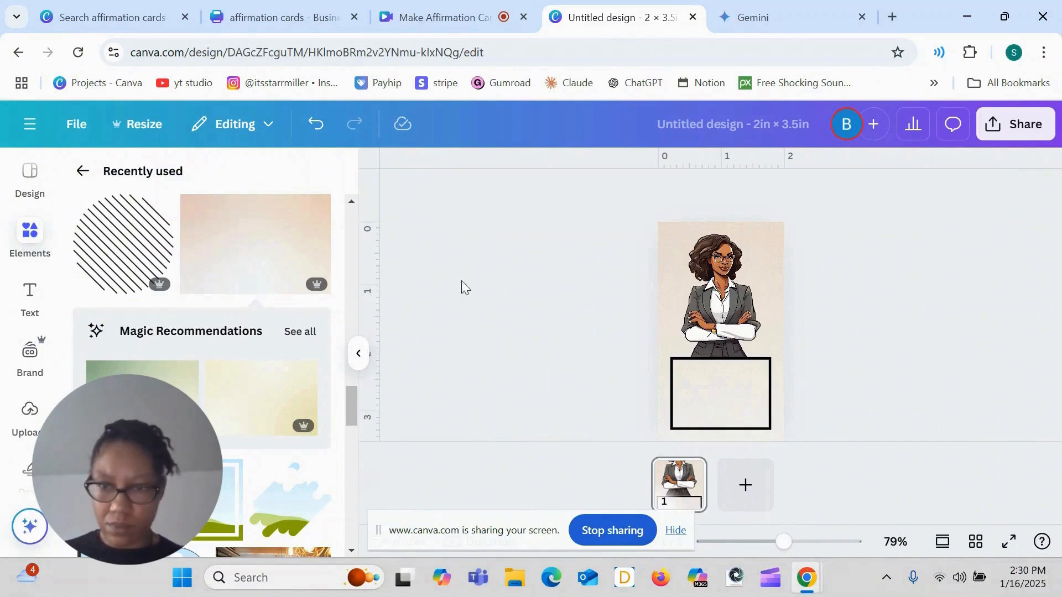
Add the recently used peach "Abstract splash paint" graphic and enlarge it to slightly more than the card's width
drag(346, 416, 364, 390)
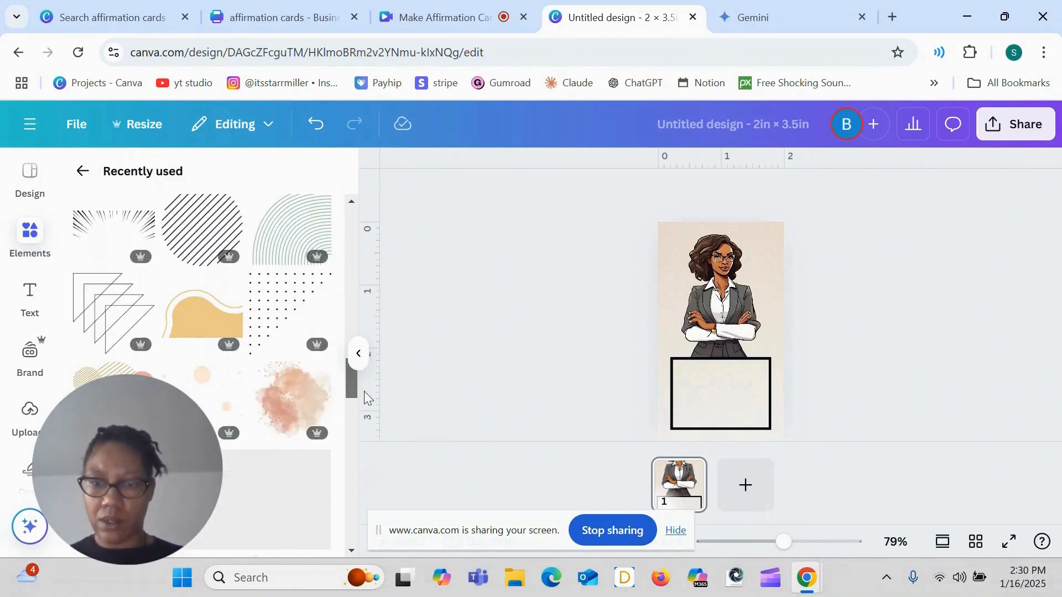
click(318, 374)
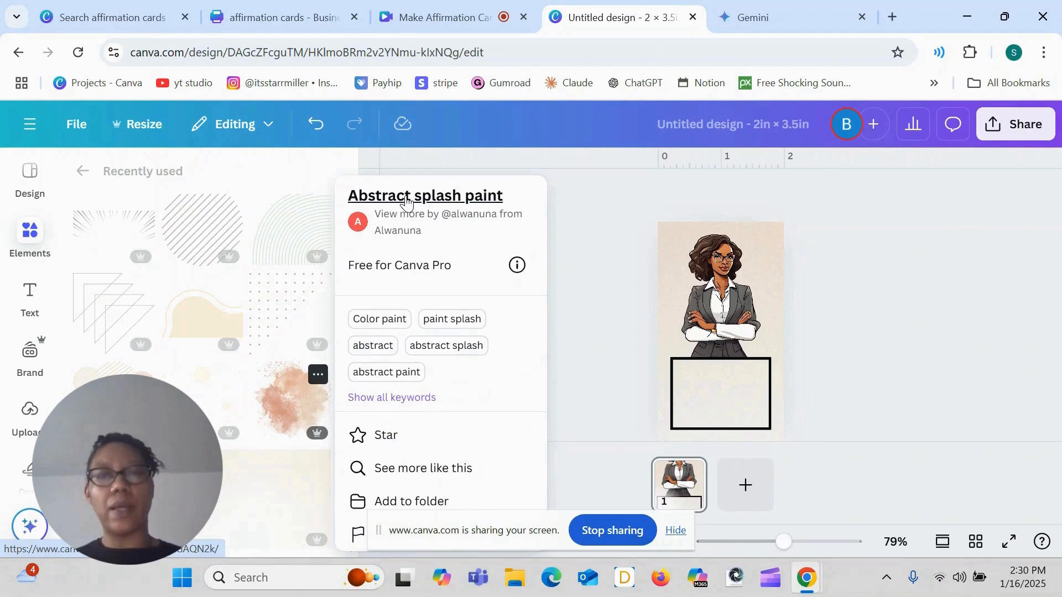
click(293, 401)
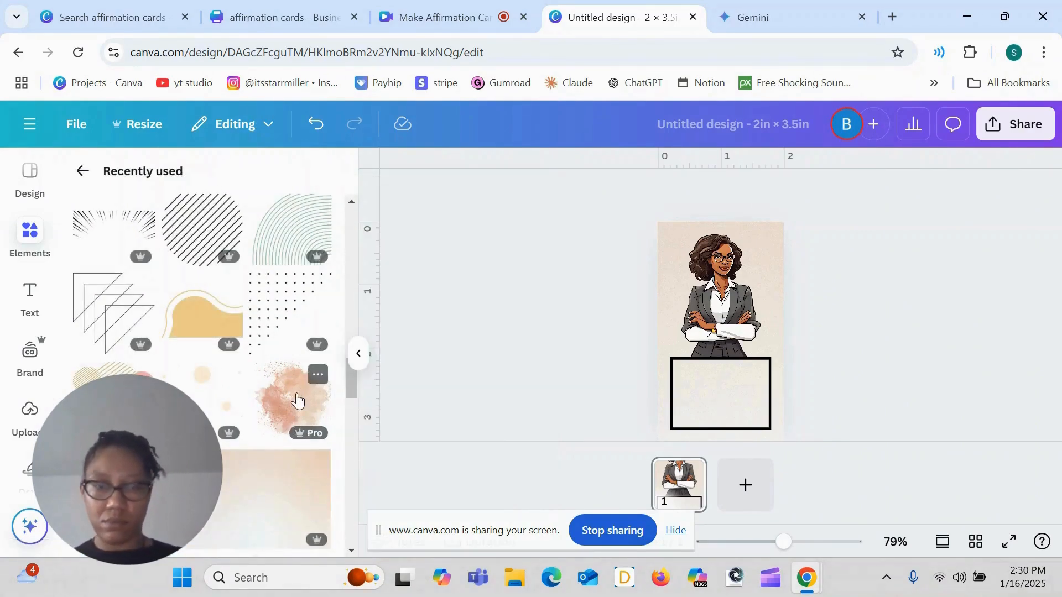
click(297, 393)
drag(720, 312, 708, 270)
drag(759, 332, 800, 373)
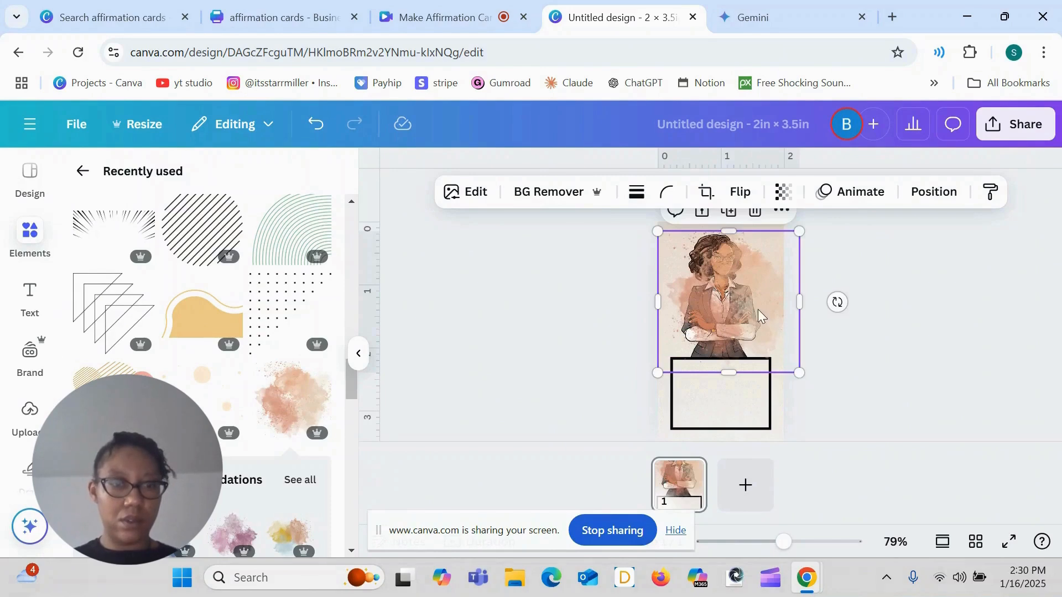
Centre the paint splash across the upper part of the card and send it behind the woman
drag(758, 311, 751, 306)
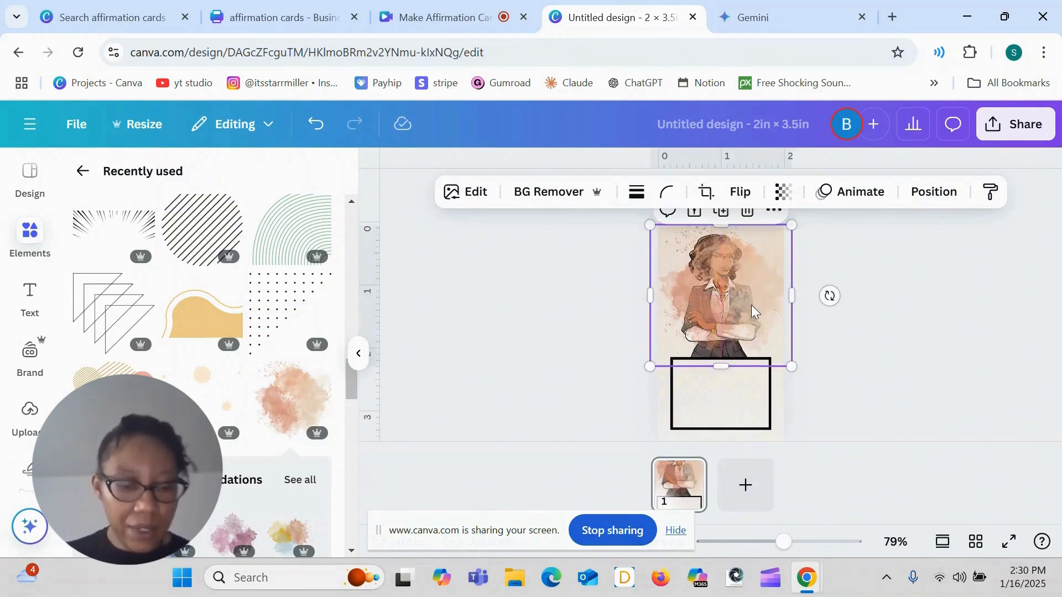
key(ctrl+[)
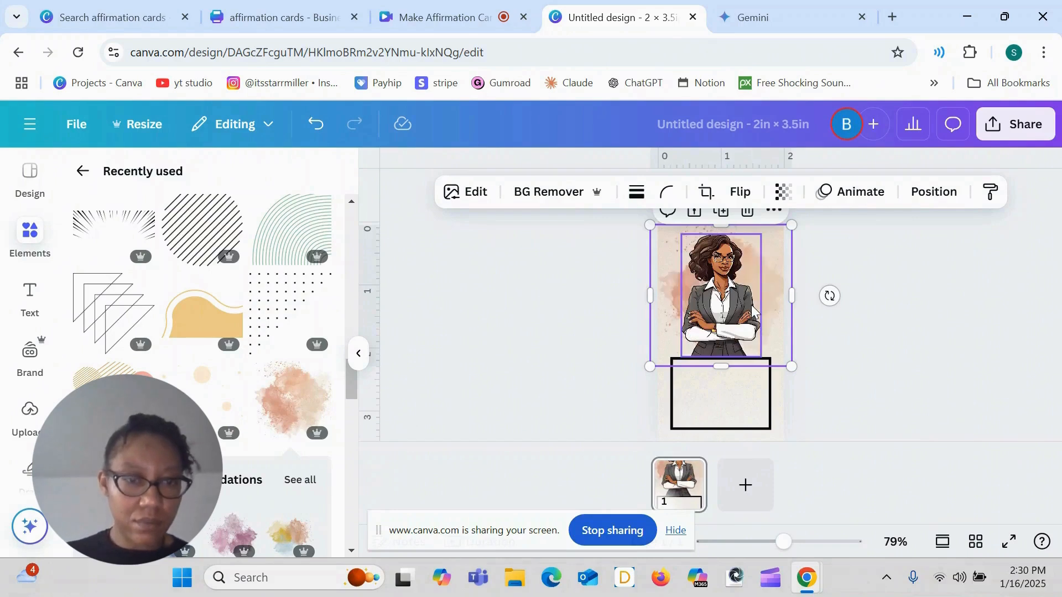
click(572, 293)
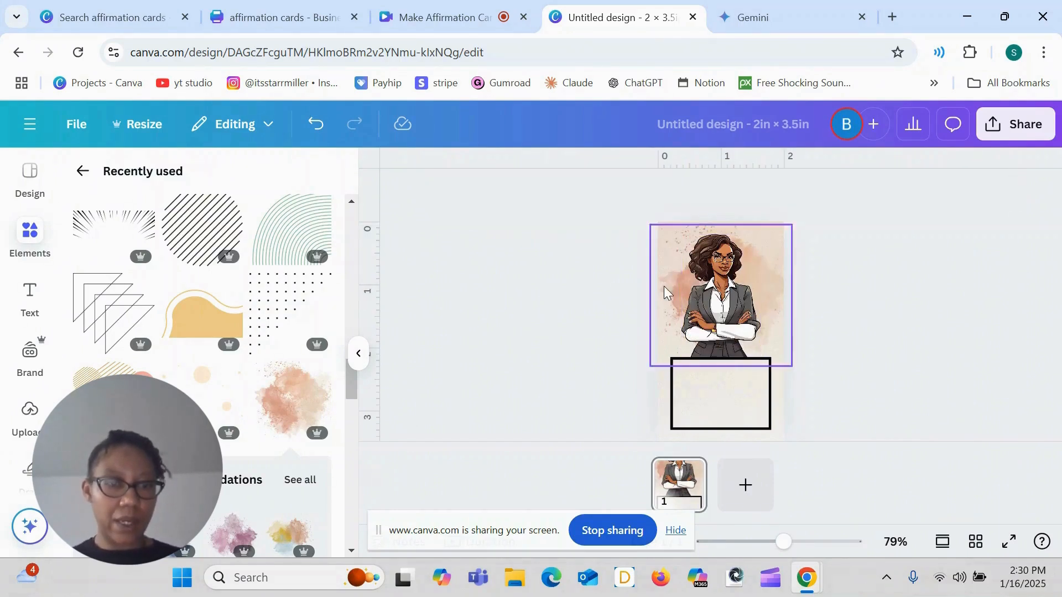
Add the recently used "abstract geometric minimalist" circle of diagonal lines and roughly double its size over the woman
scroll(338, 354, up, 4)
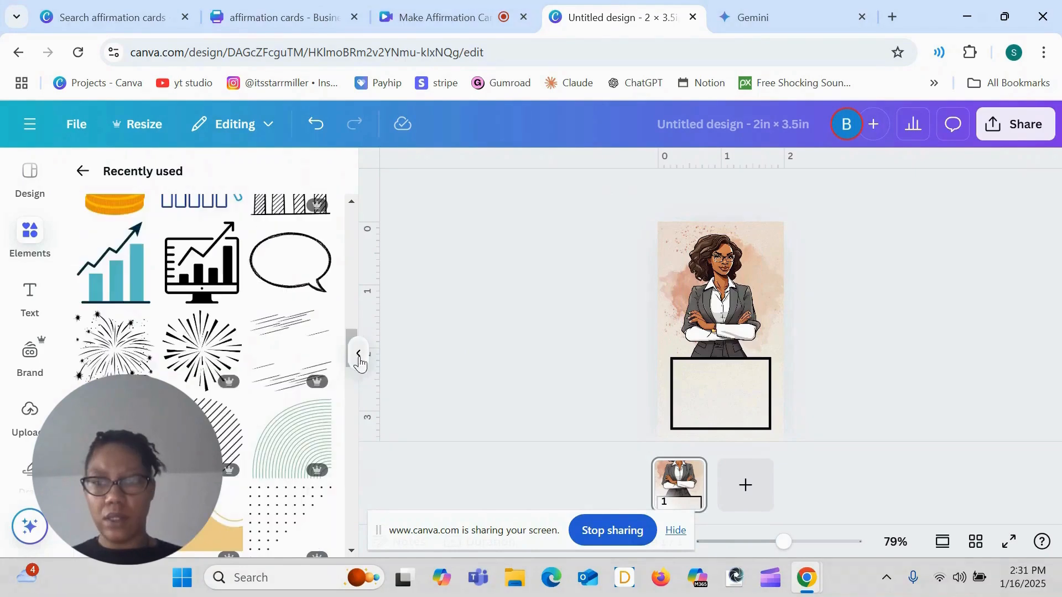
click(229, 412)
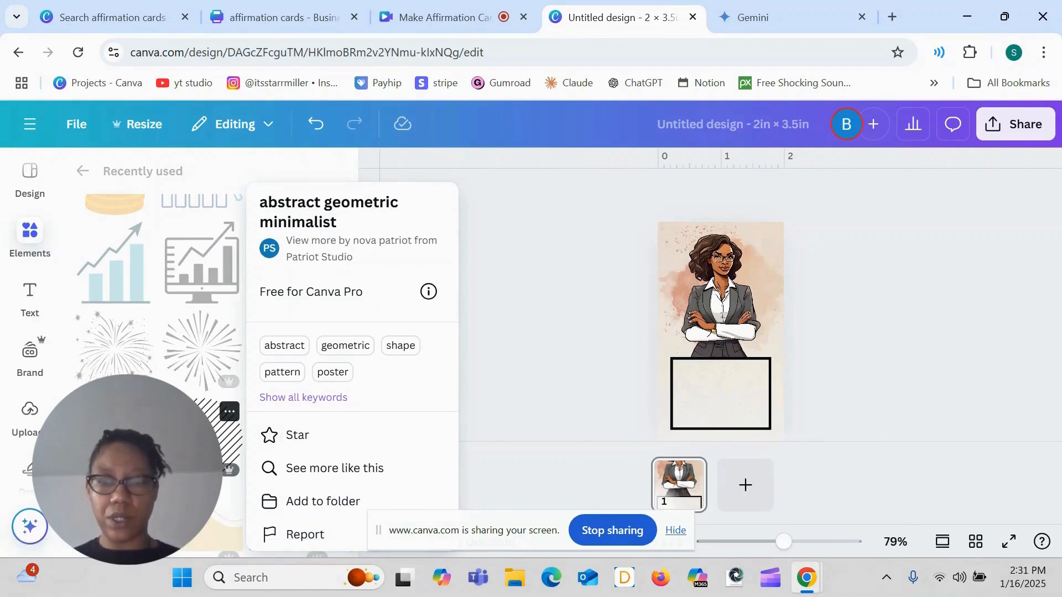
click(205, 443)
click(206, 443)
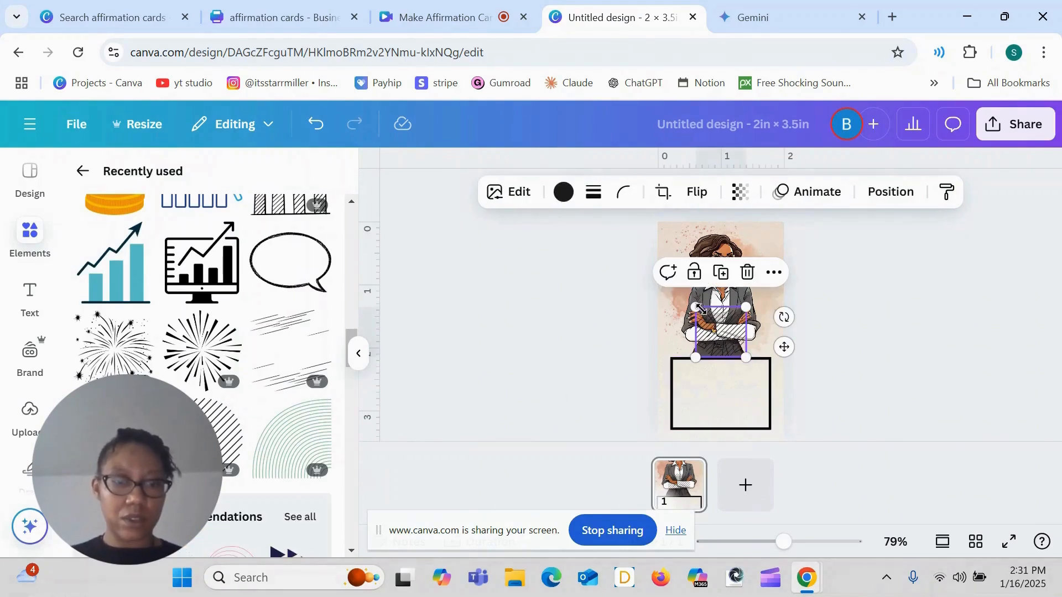
drag(695, 308, 641, 253)
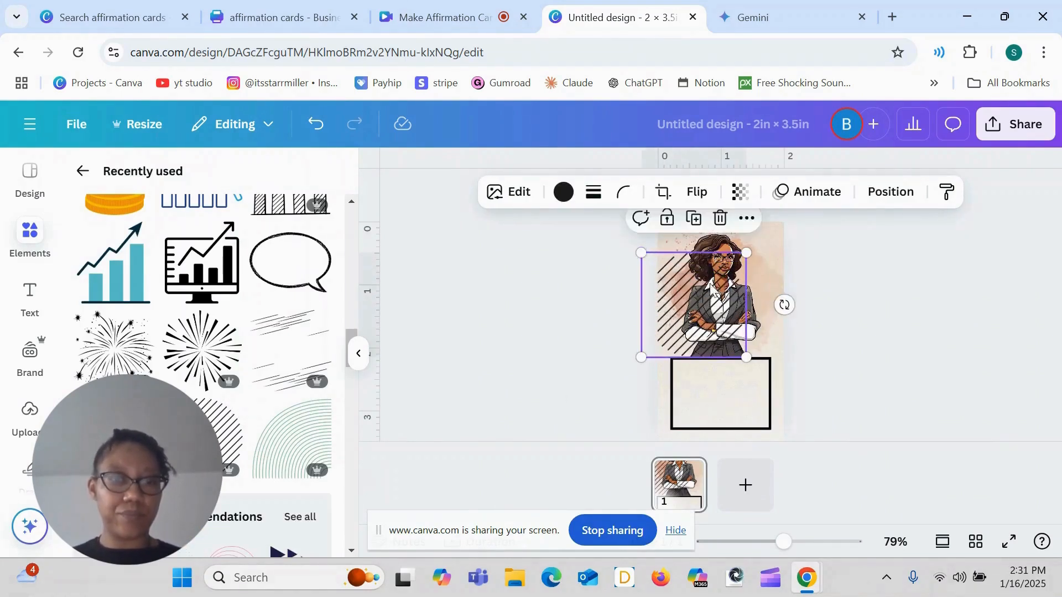
Rotate the striped circle until its lines run horizontally, and centre it behind the woman
mouse_move(786, 305)
mouse_down()
mouse_move(799, 334)
mouse_move(783, 394)
mouse_up()
drag(698, 332, 722, 315)
key(ctrl+[)
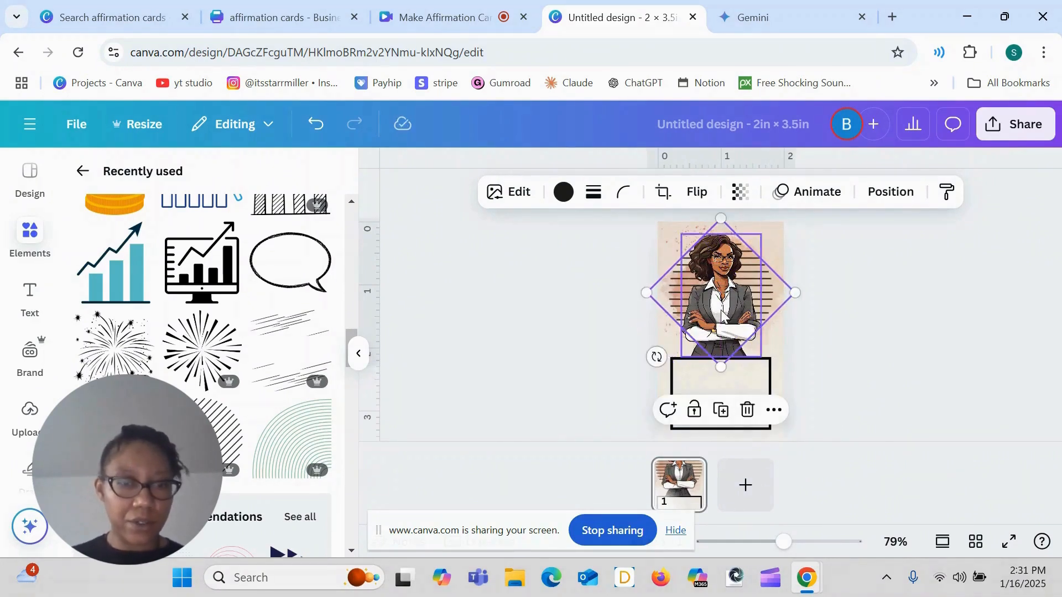
Enlarge the striped circle until its lines span the card's width, and recolour them copper brown from the photo colours
drag(722, 218, 721, 206)
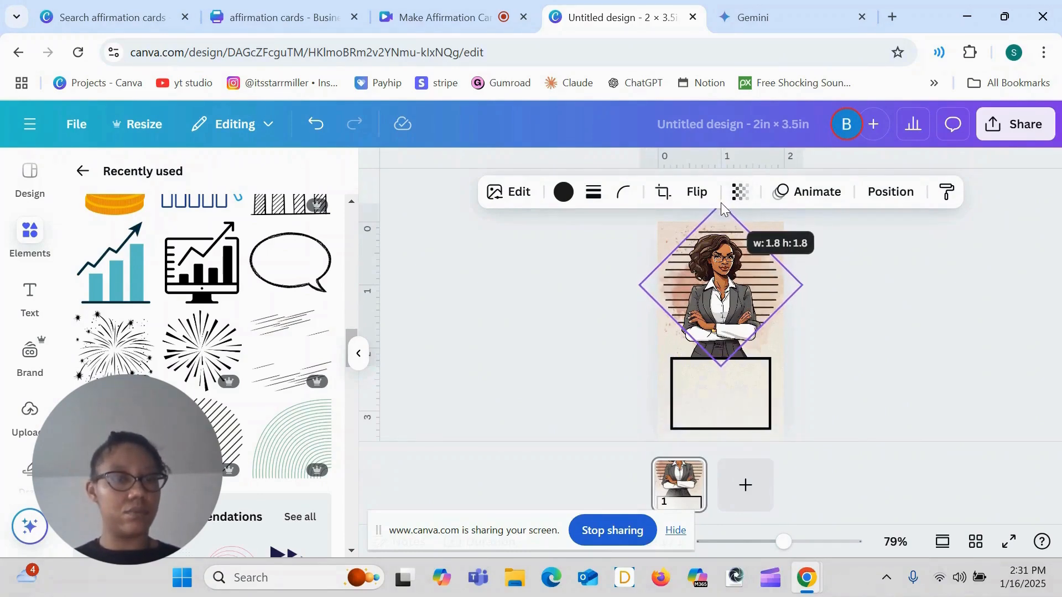
drag(720, 366, 726, 393)
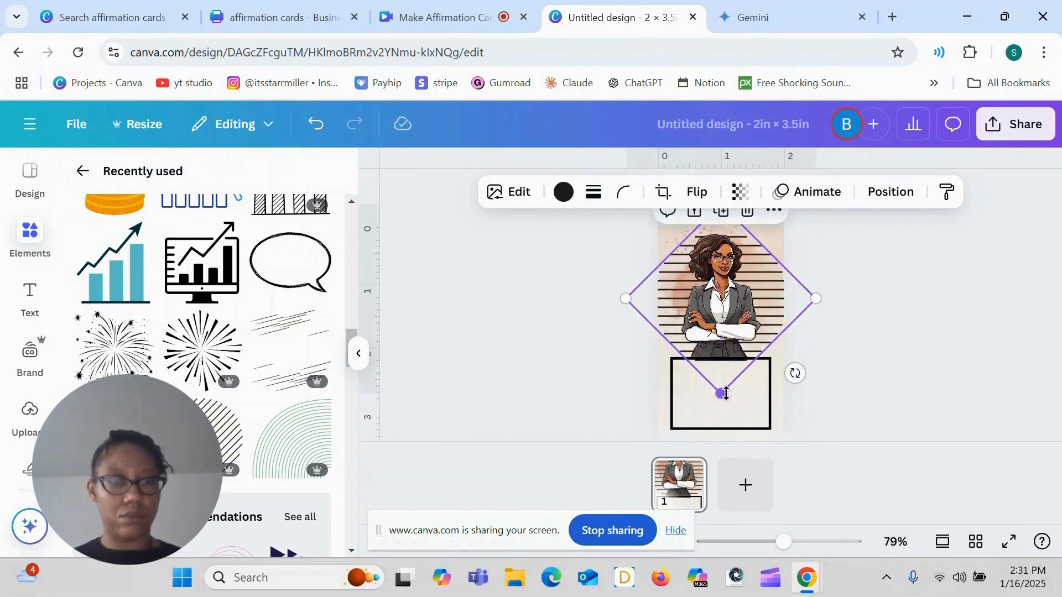
click(564, 192)
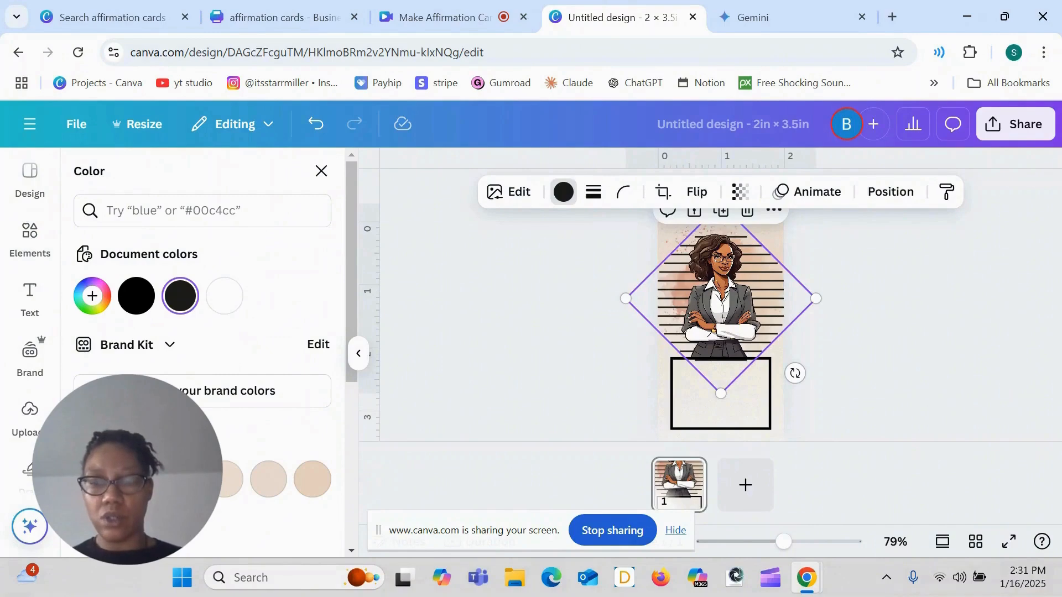
click(136, 479)
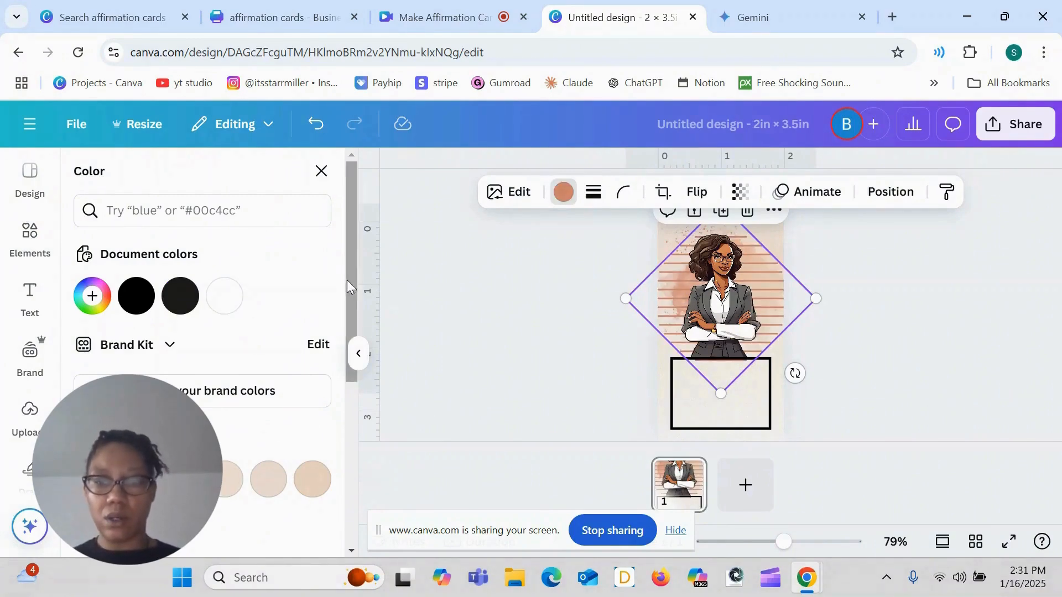
scroll(347, 281, down, 1)
scroll(350, 296, down, 3)
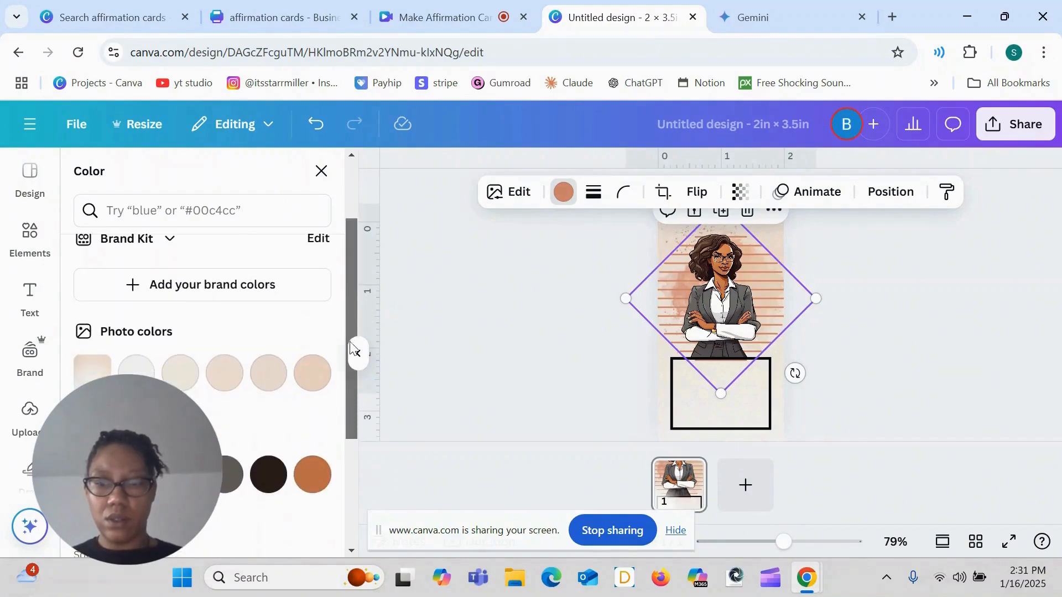
click(311, 466)
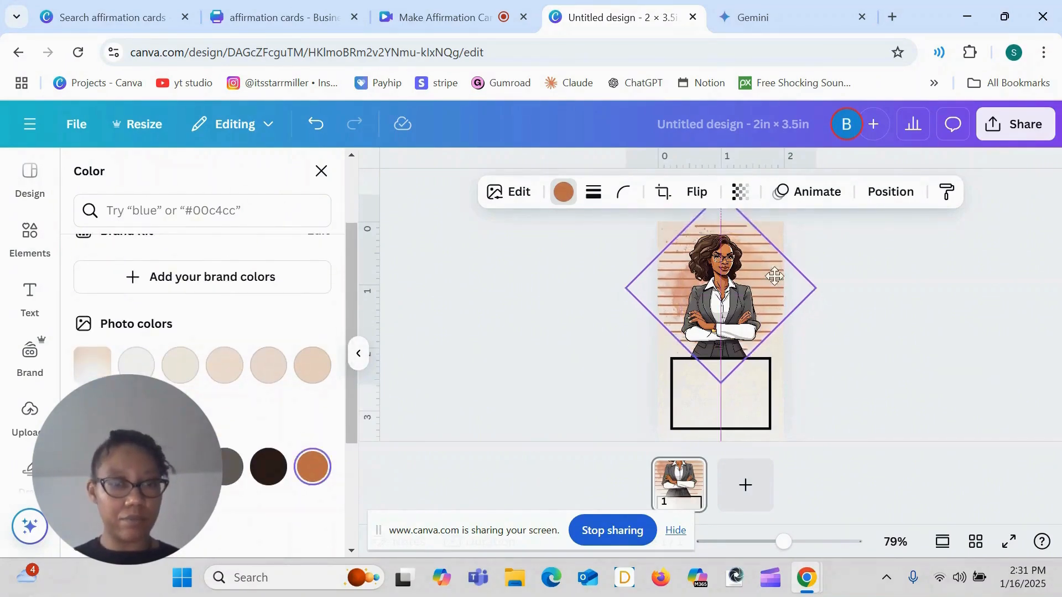
Duplicate the peach textured background image and rotate the copy to -180°
click(662, 427)
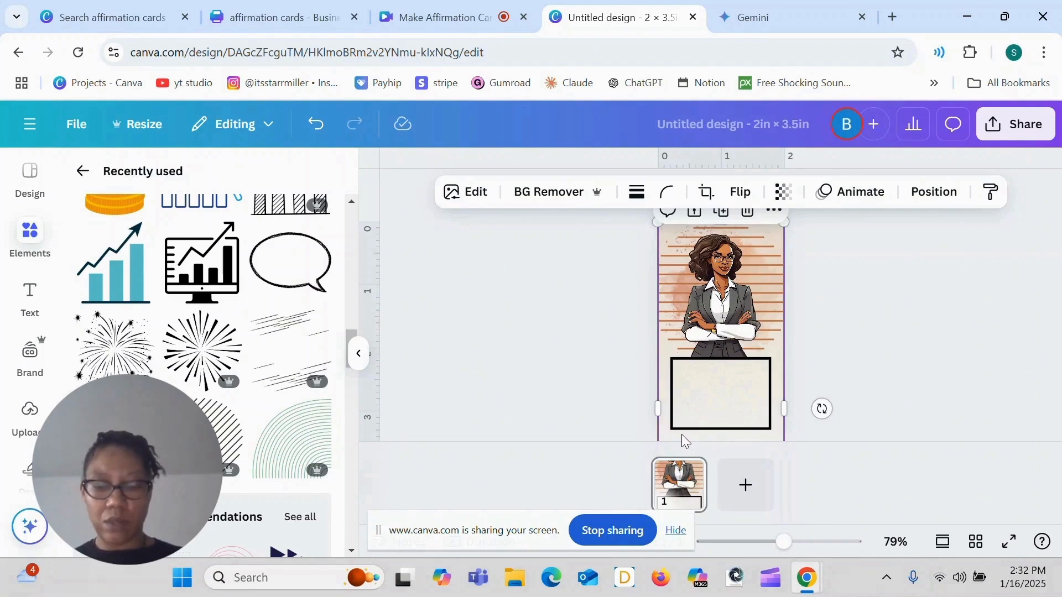
key(ctrl+d)
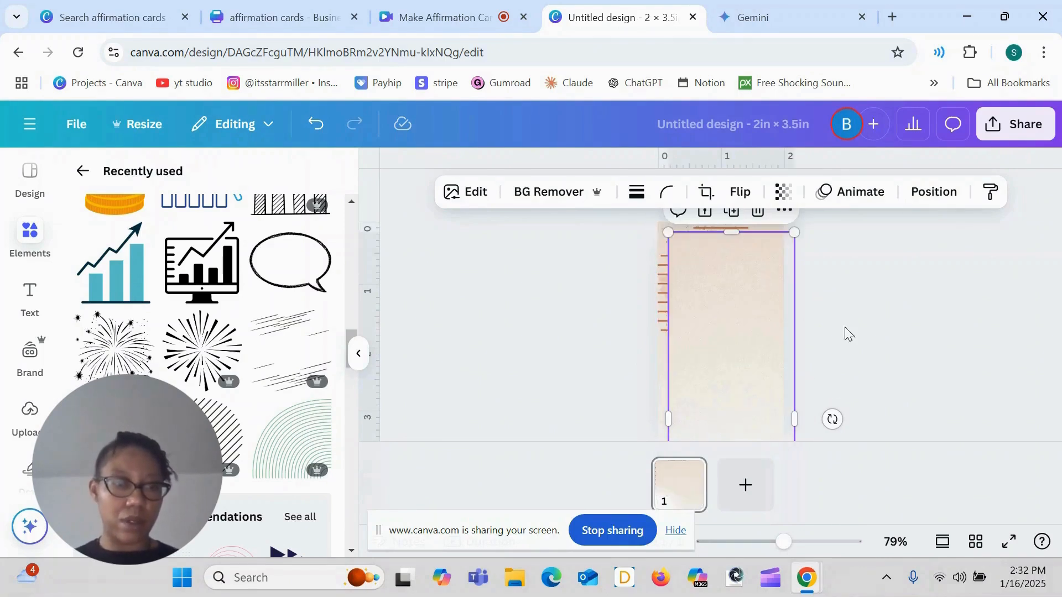
click(934, 191)
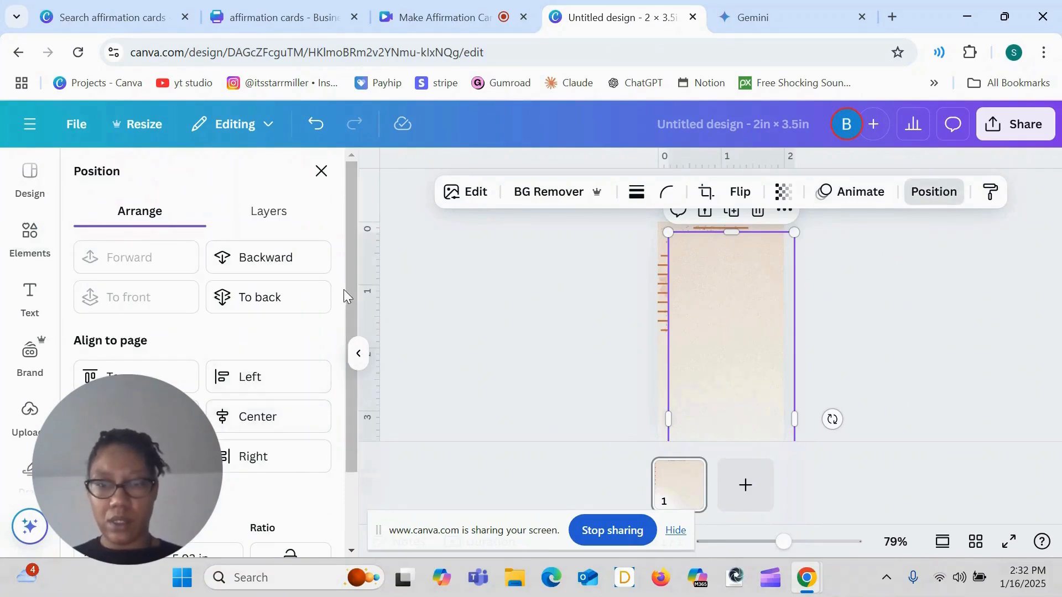
scroll(350, 291, down, 1)
click(291, 522)
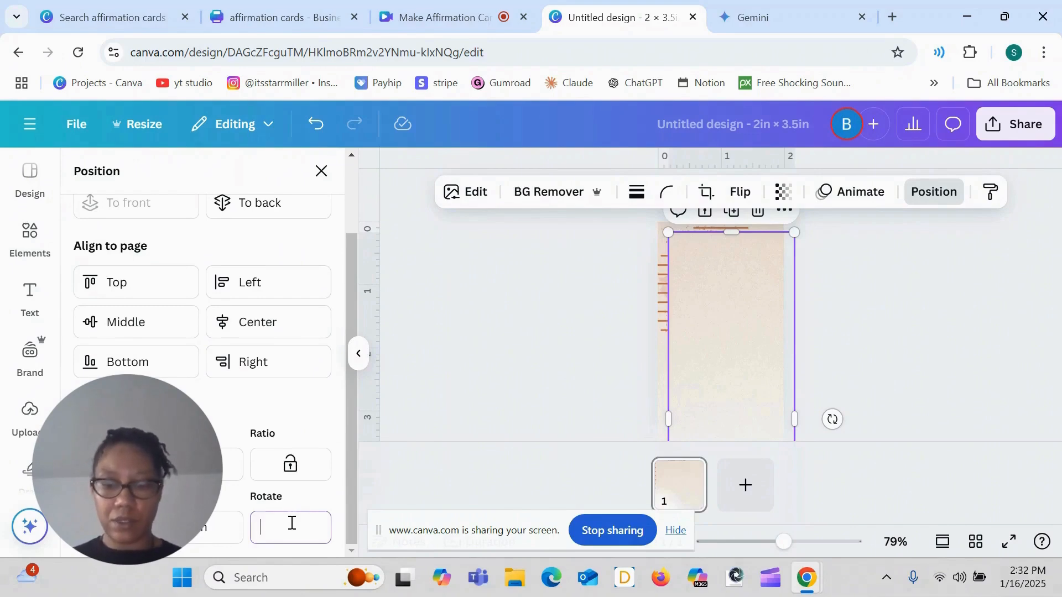
key(Return)
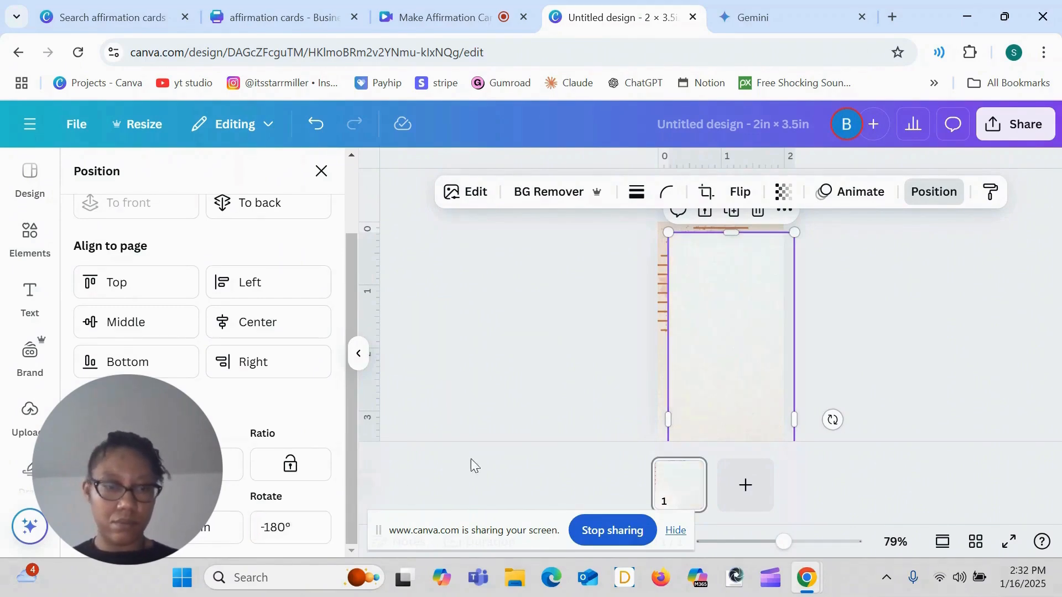
Align the rotated background copy with the card's sides, shift it towards the lower part, and send it to the back
mouse_move(738, 374)
mouse_down()
mouse_move(718, 372)
mouse_move(727, 370)
mouse_up()
scroll(728, 370, down, 2)
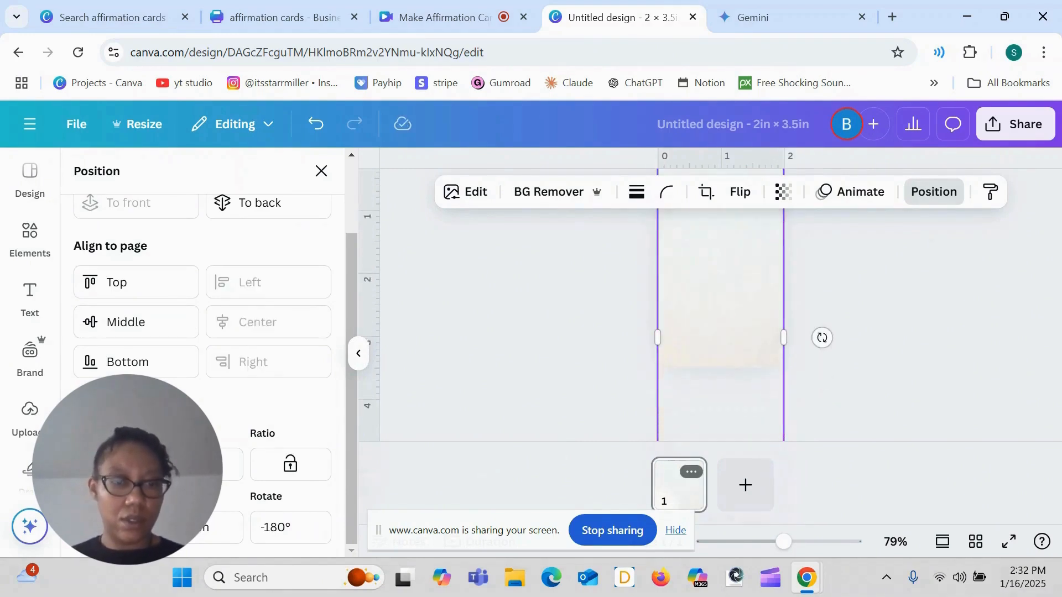
drag(741, 311, 735, 274)
scroll(731, 268, up, 2)
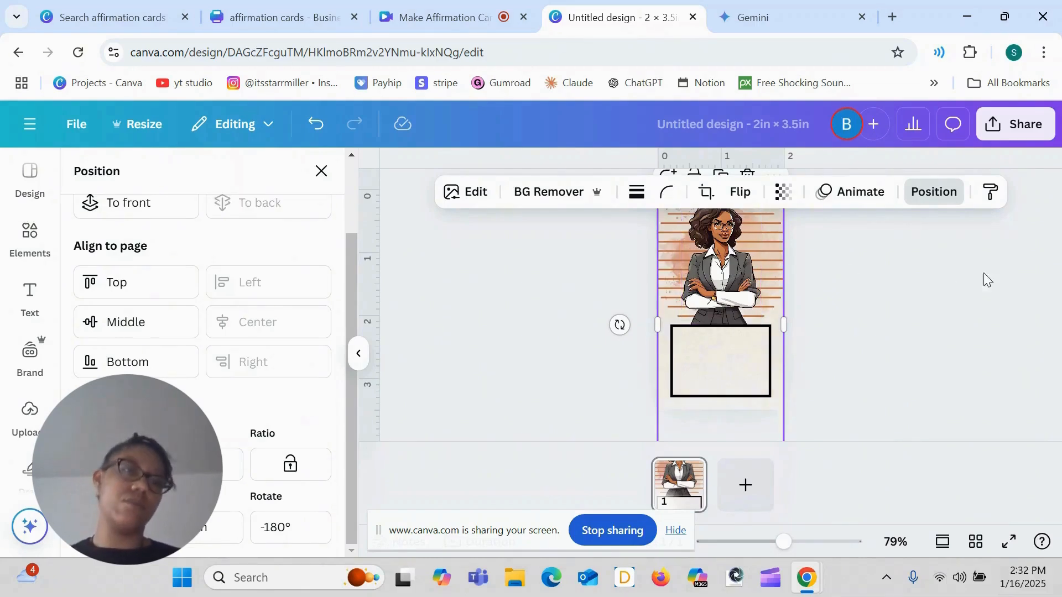
click(1009, 277)
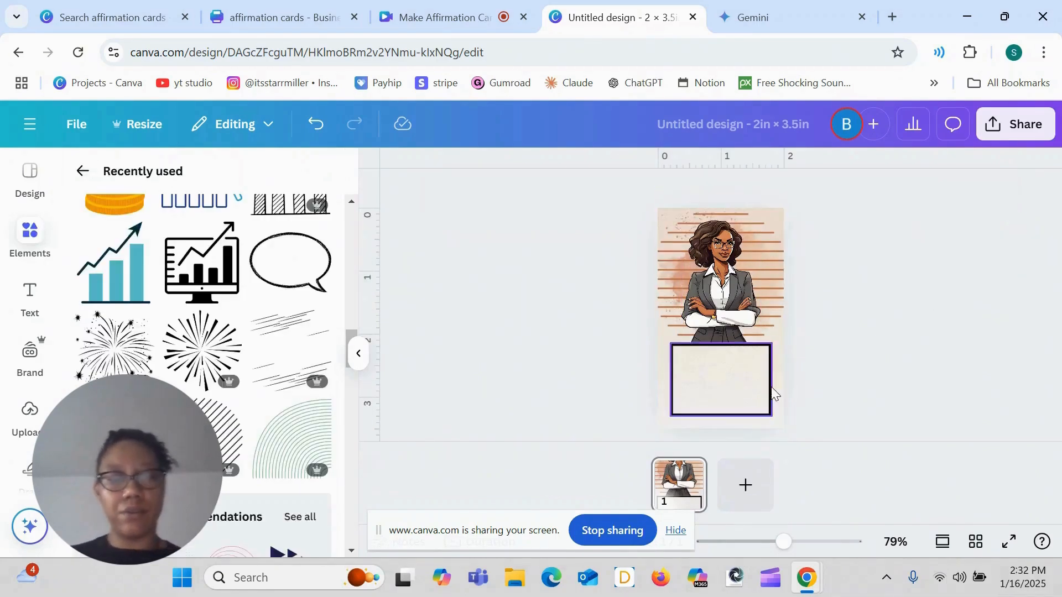
Recolour the border of the outlined rectangle below the woman with the light terracotta brown from the photo colours
click(677, 382)
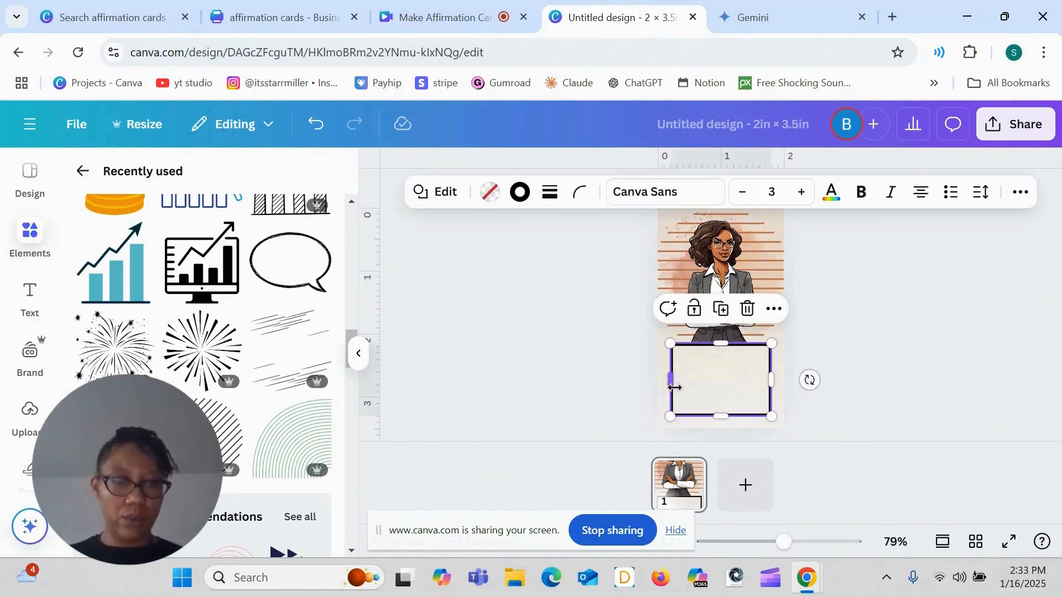
click(519, 192)
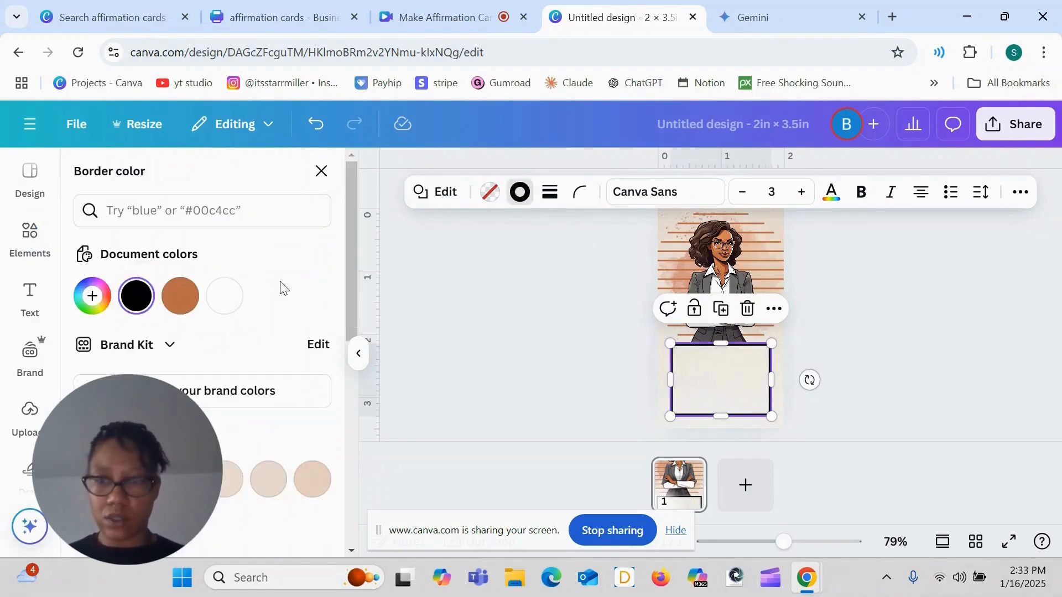
click(136, 479)
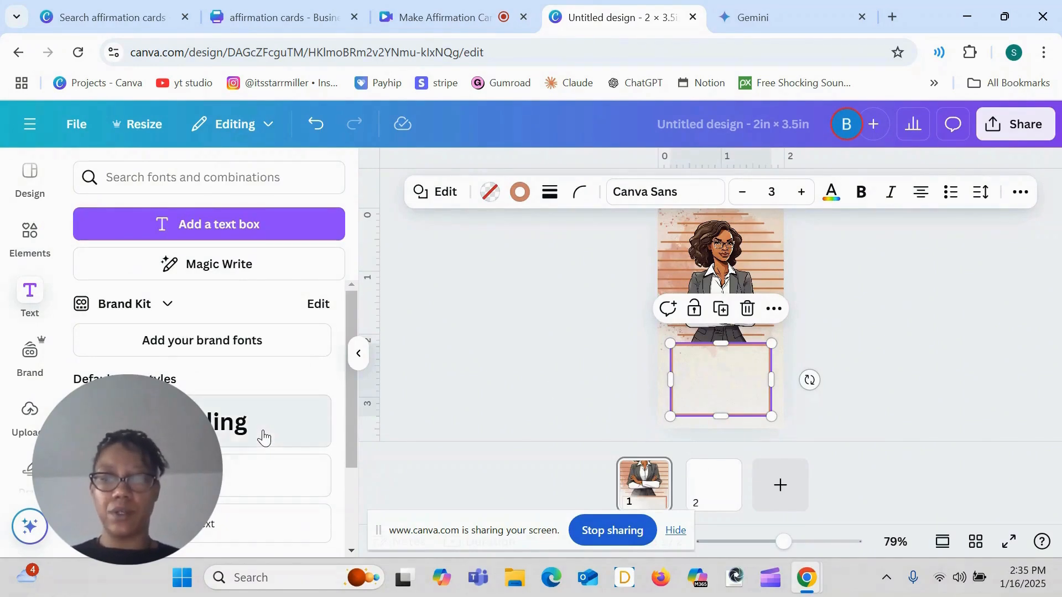
Add a default heading inside the outlined rectangle and set its font to Sensa Wild Fill
click(264, 437)
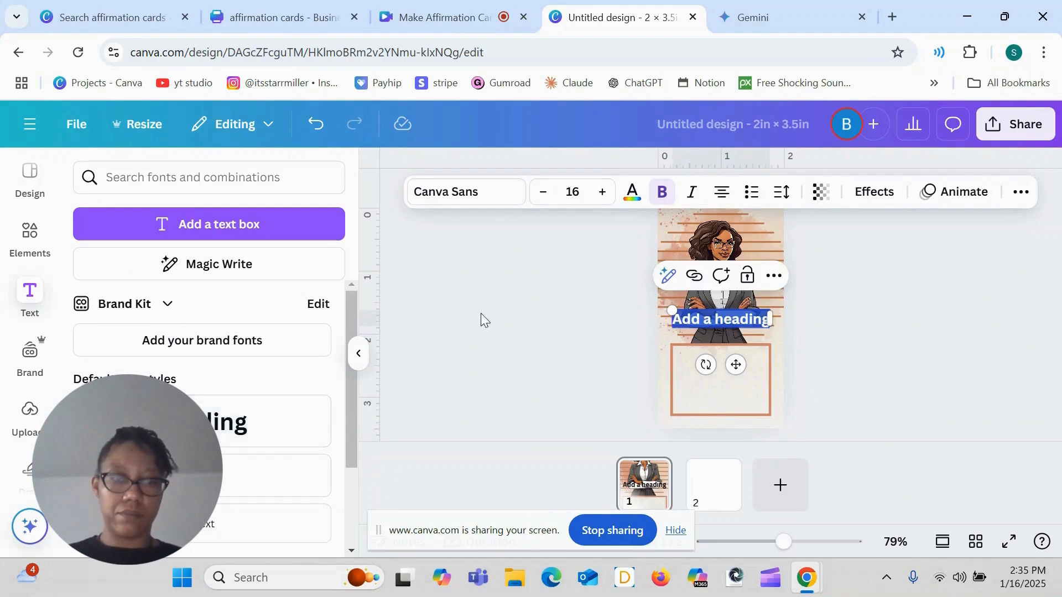
drag(736, 365, 743, 421)
click(438, 194)
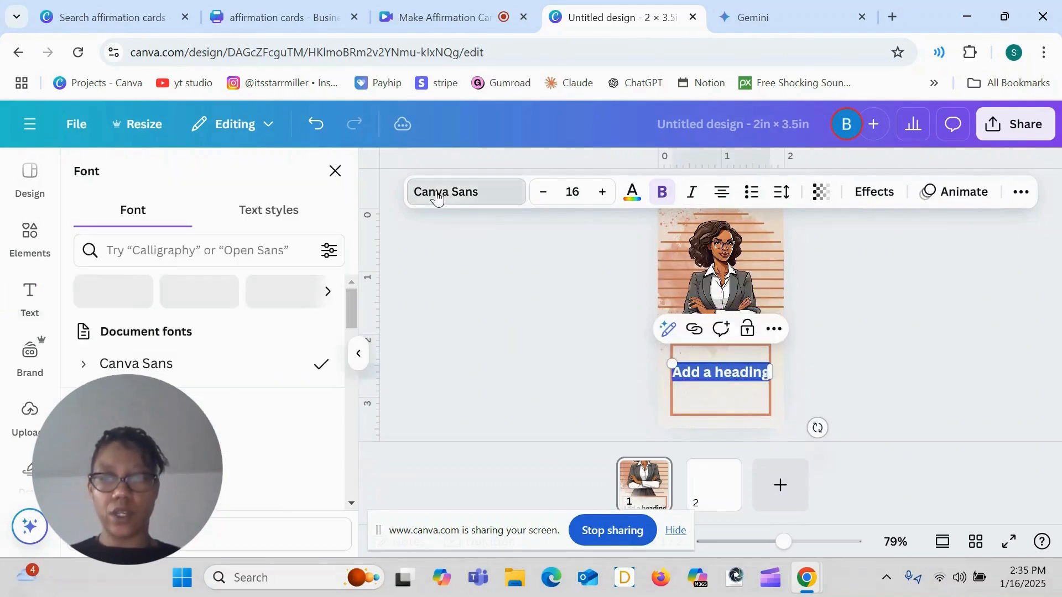
click(197, 249)
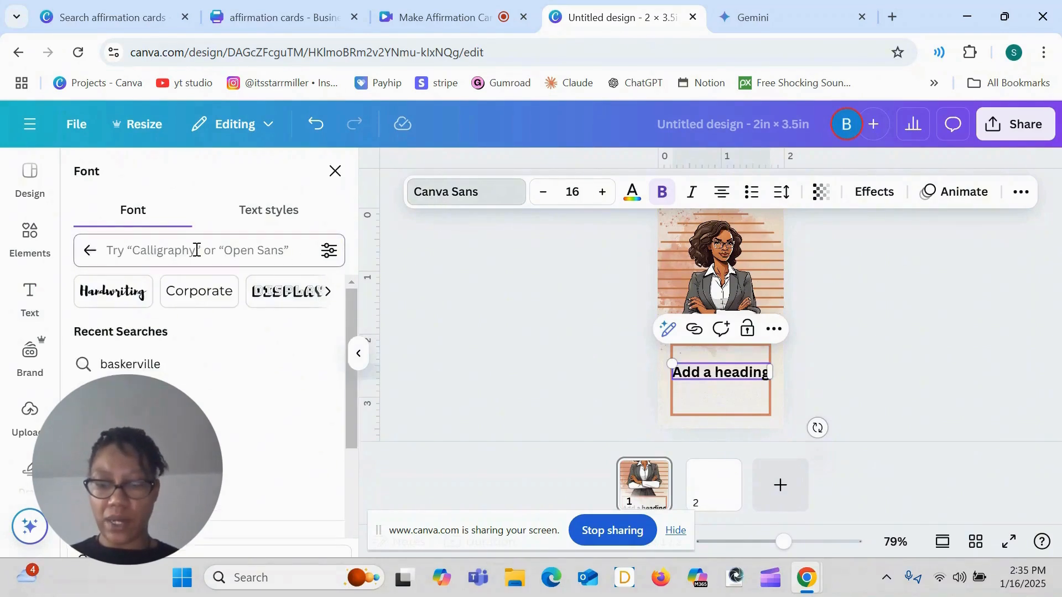
text(sen)
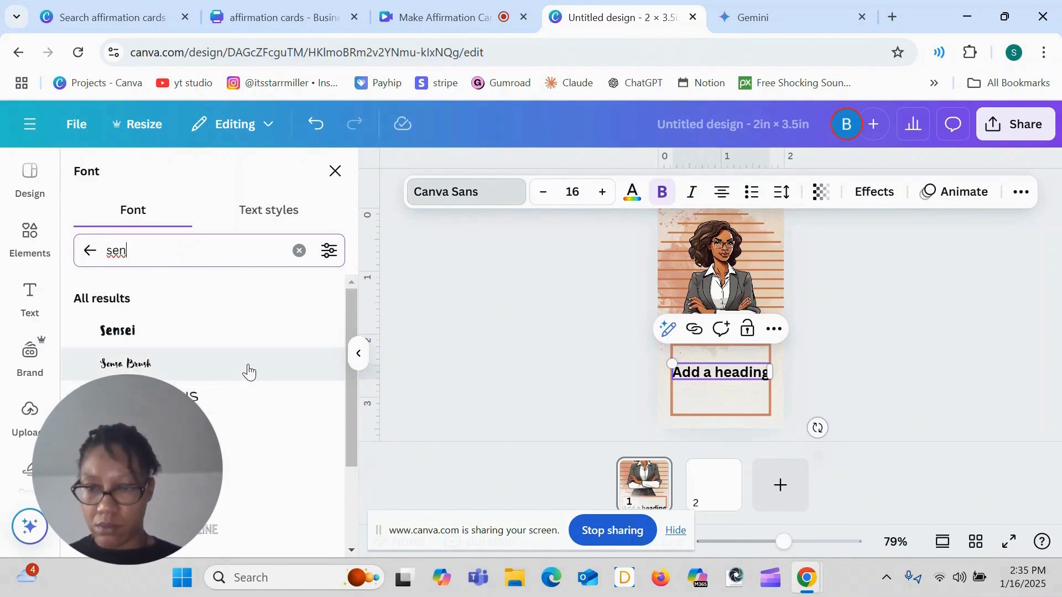
text(sa)
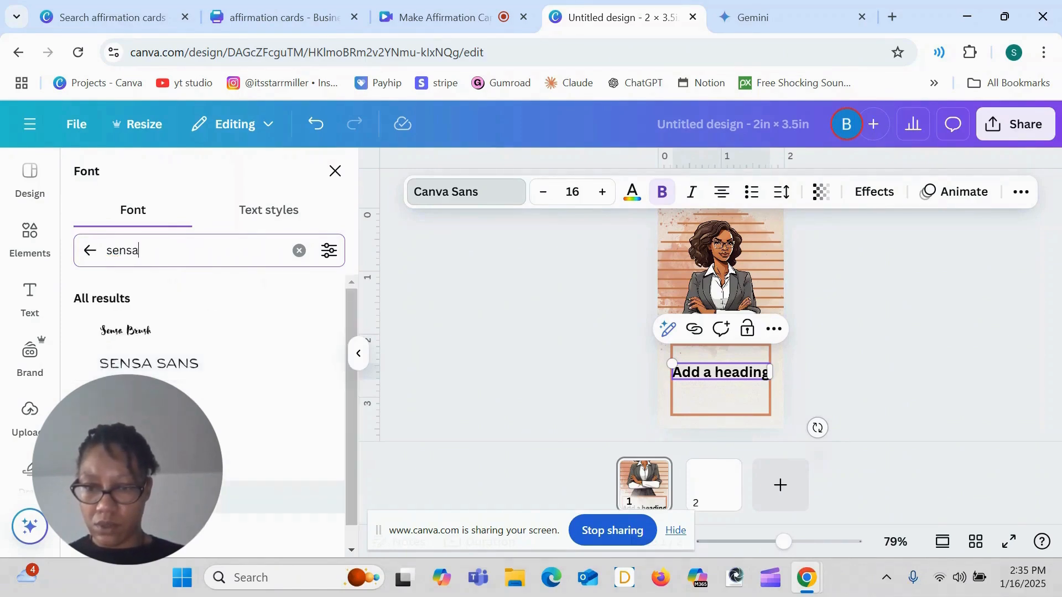
click(194, 541)
click(721, 372)
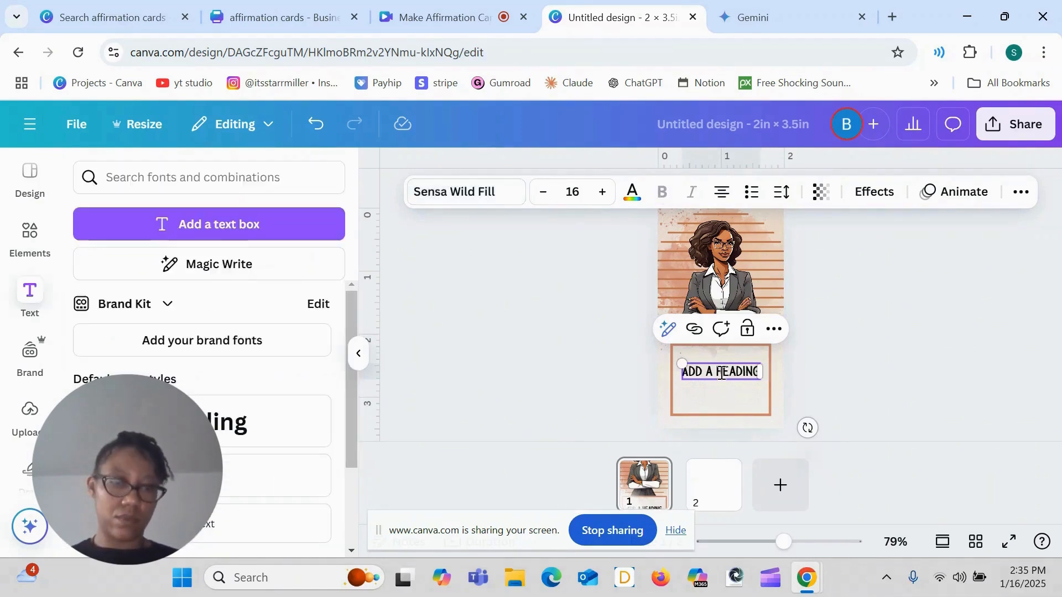
click(864, 359)
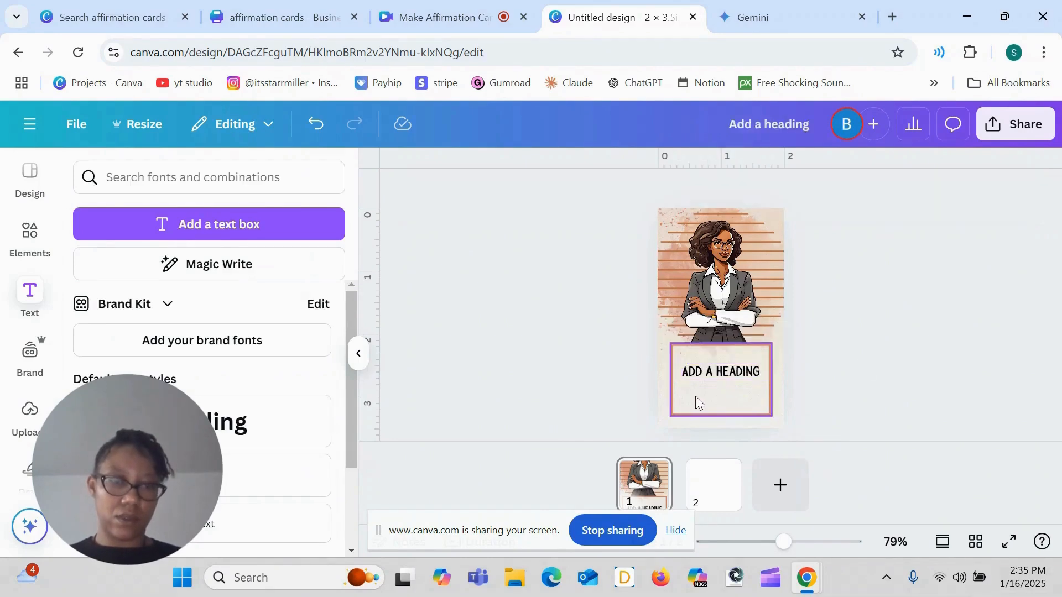
Place the uploaded cheering woman with grey rays on page 2, enlarged slightly beyond the card's width and set across its upper part
click(713, 500)
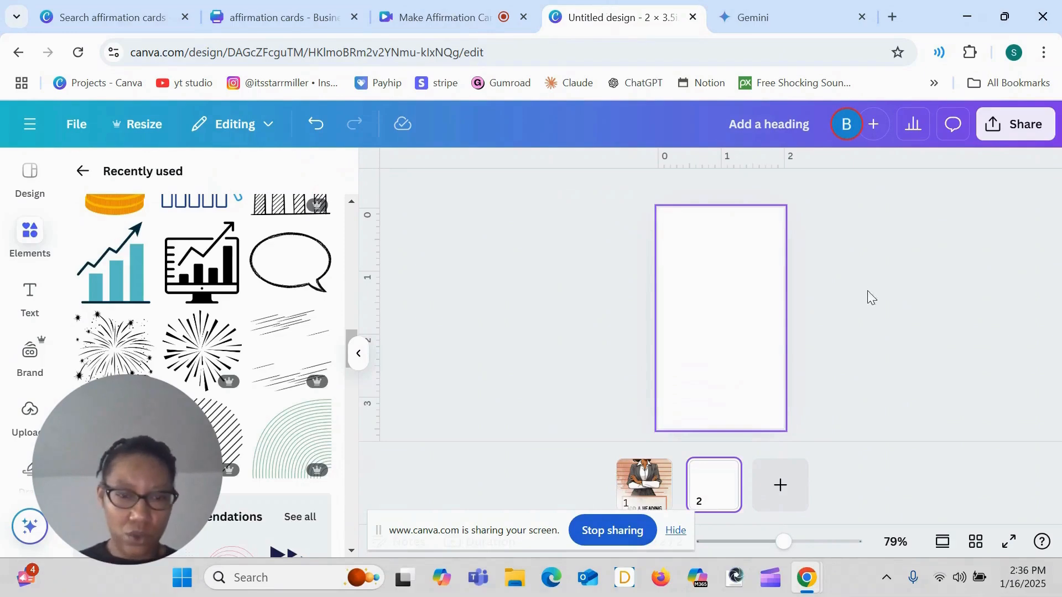
click(30, 412)
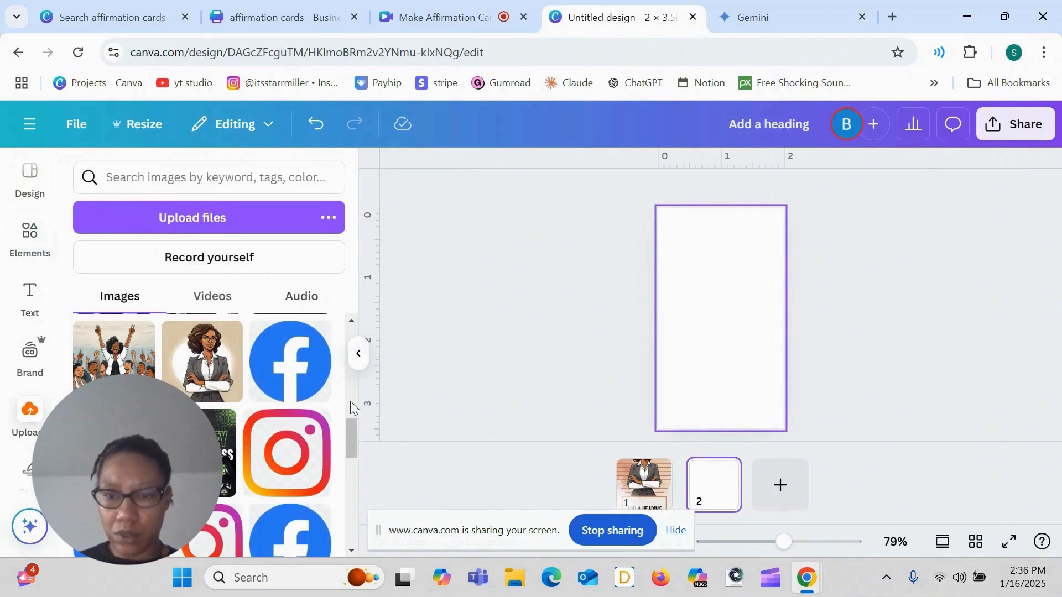
drag(352, 445, 336, 397)
click(298, 368)
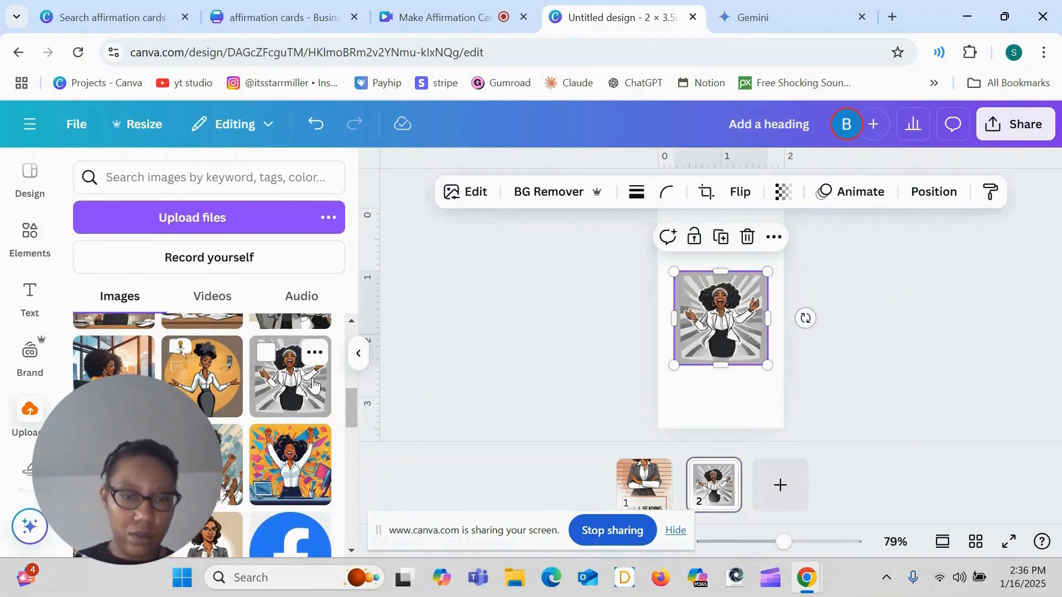
drag(729, 344, 800, 384)
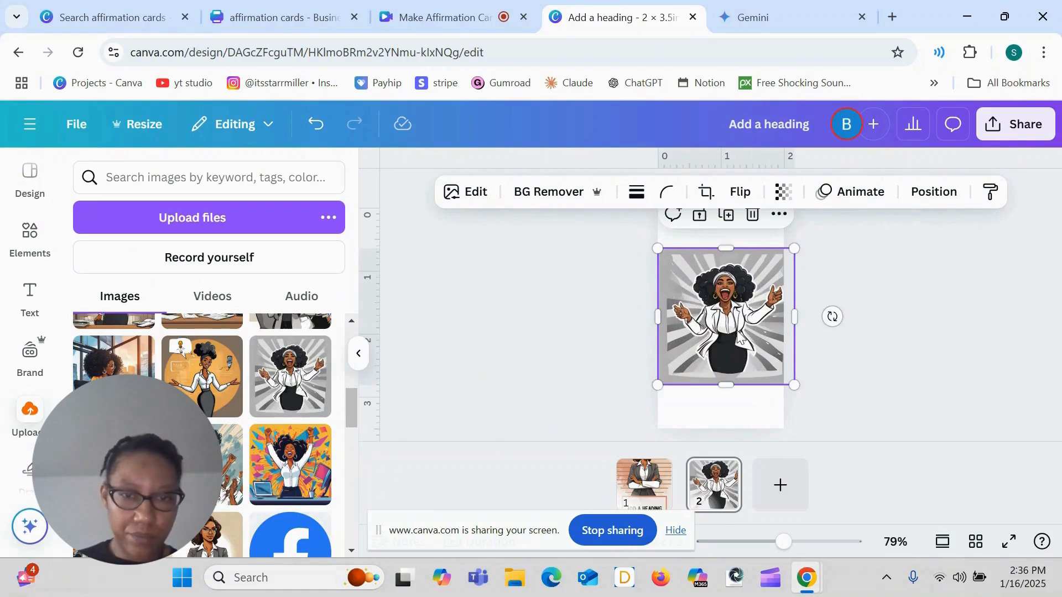
drag(740, 340, 730, 312)
Cut the cheering woman out of her picture with Magic Grab and remove the grey ray background
click(465, 191)
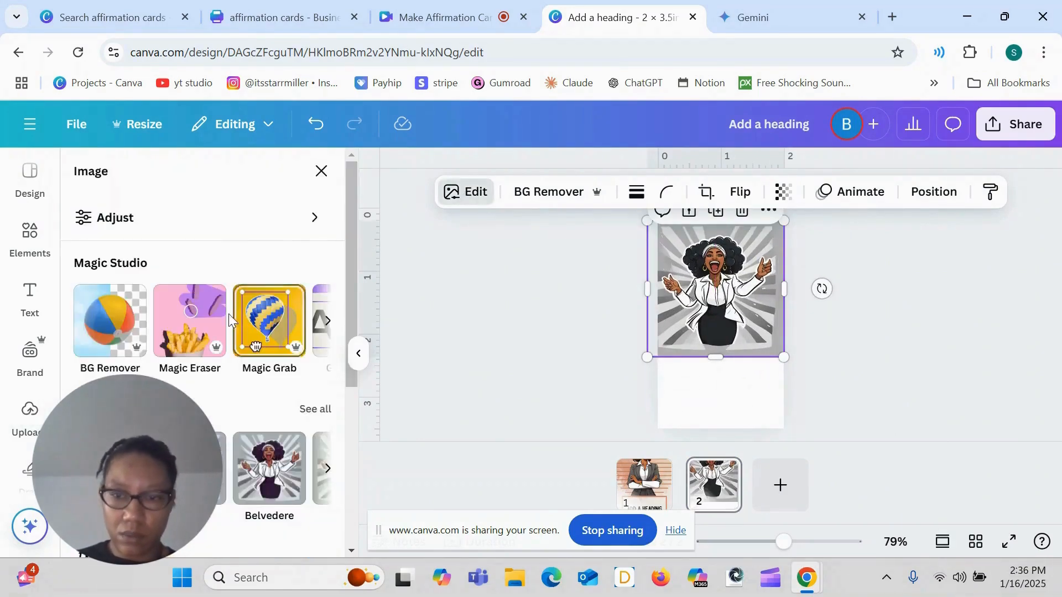
click(260, 323)
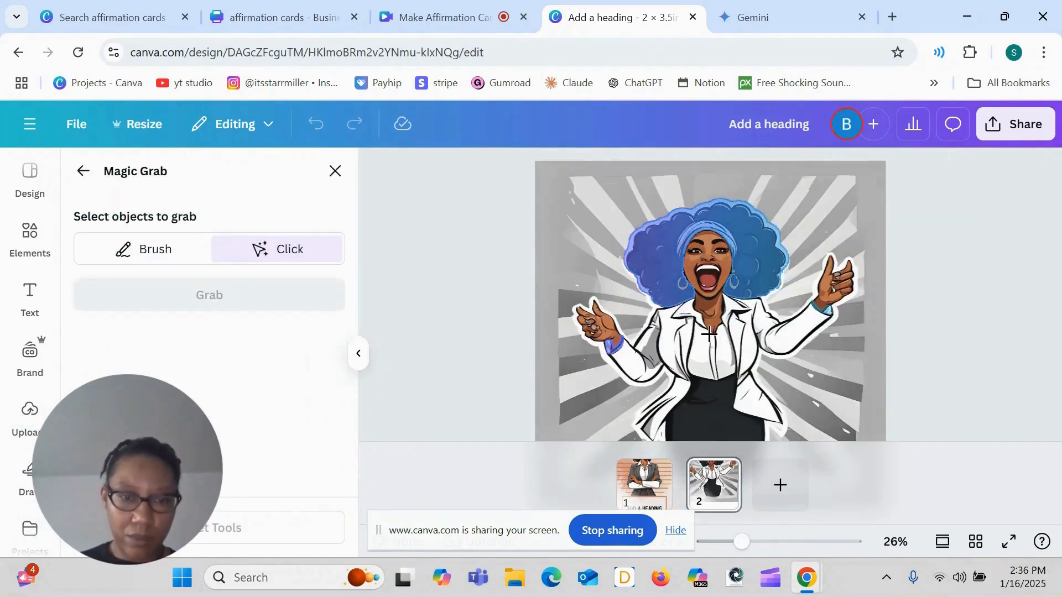
click(711, 338)
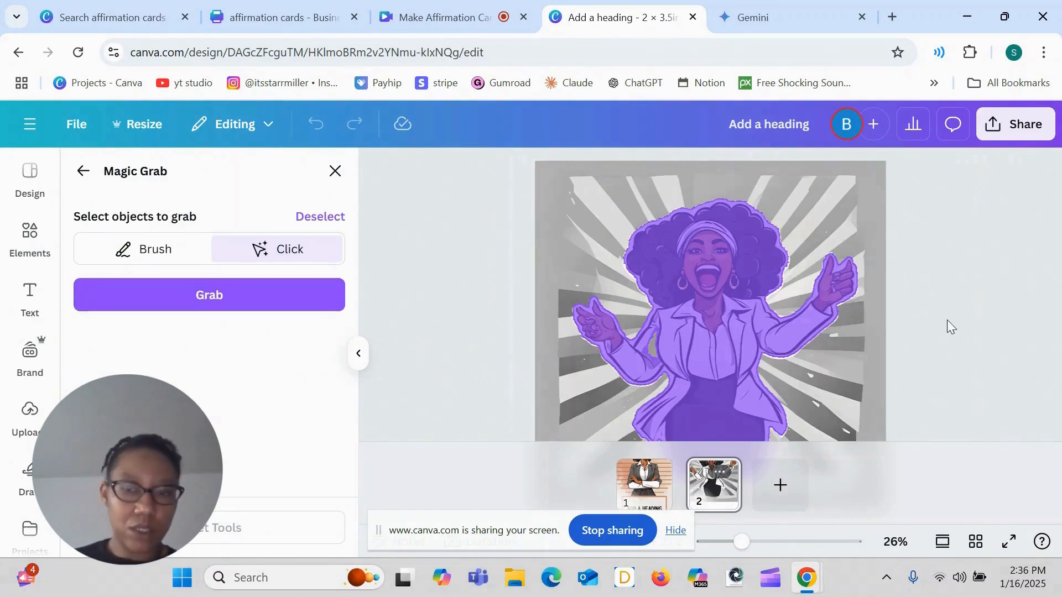
click(253, 306)
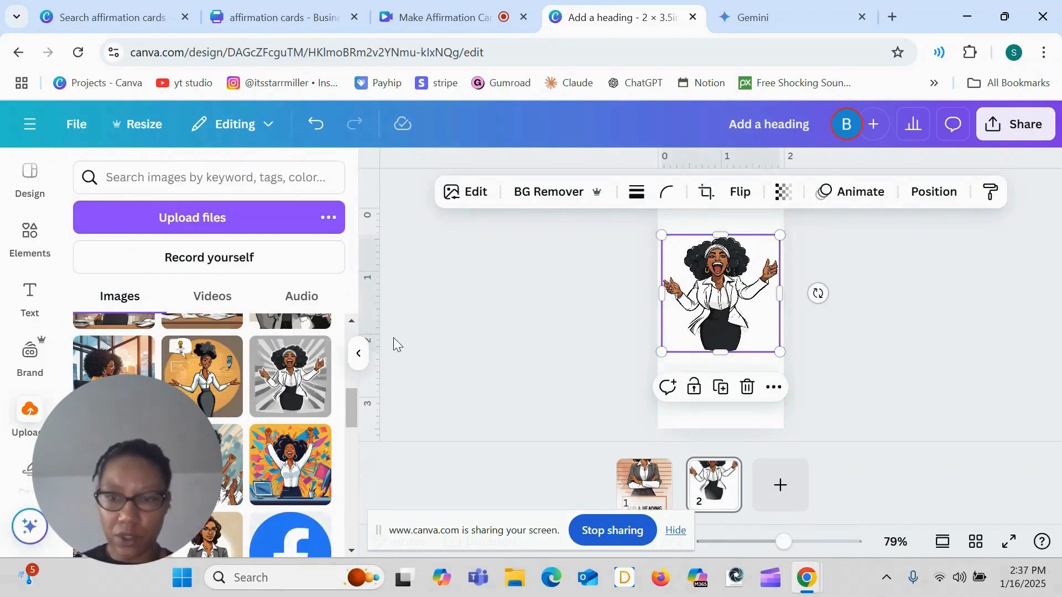
Add the recently used fireworks with stars to page 2, enlarge it to about the card's width, and centre it on the woman's head
click(30, 235)
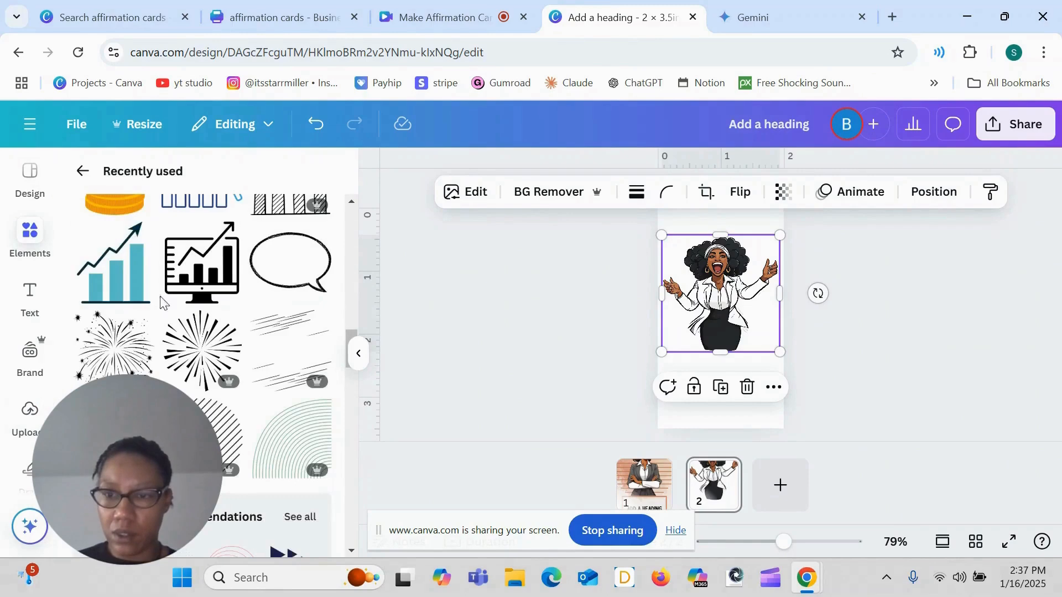
click(94, 348)
drag(780, 357, 812, 407)
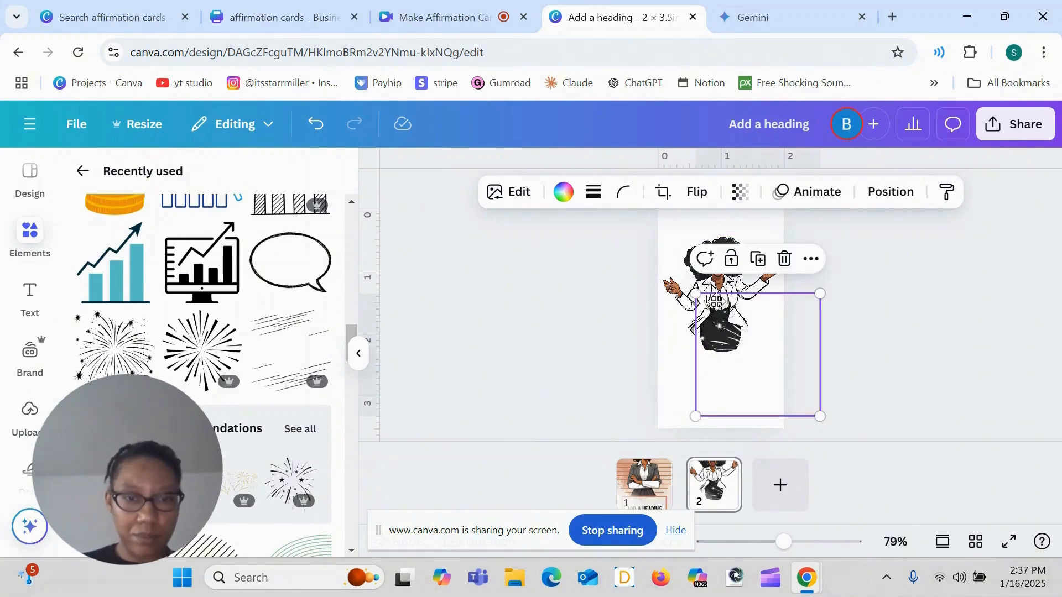
click(717, 303)
drag(718, 269, 716, 271)
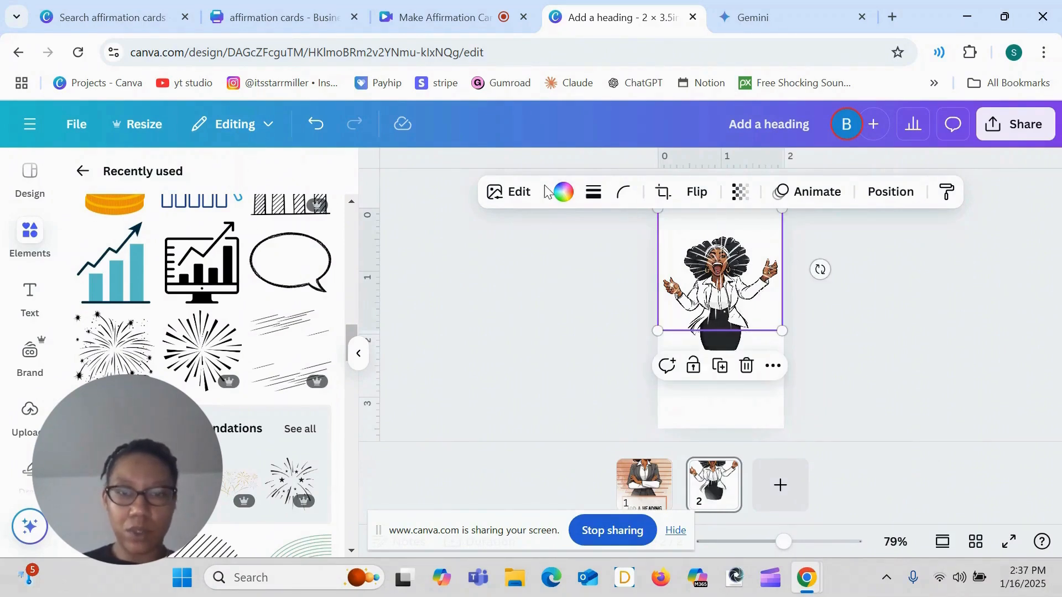
Recolour the fireworks copper brown from the photo colours and enlarge it slightly past the card's edge
click(561, 192)
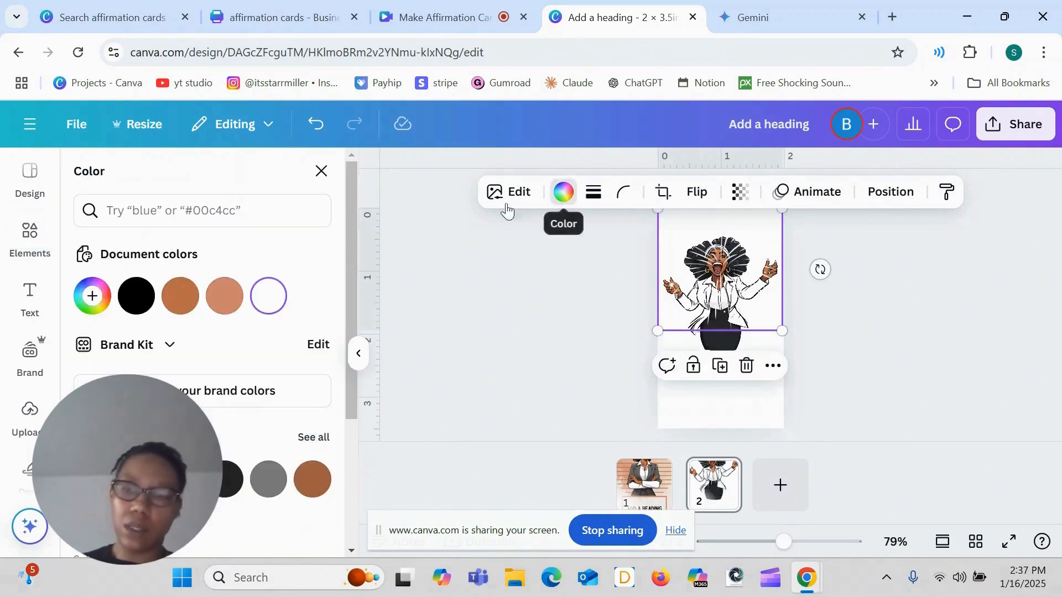
click(308, 489)
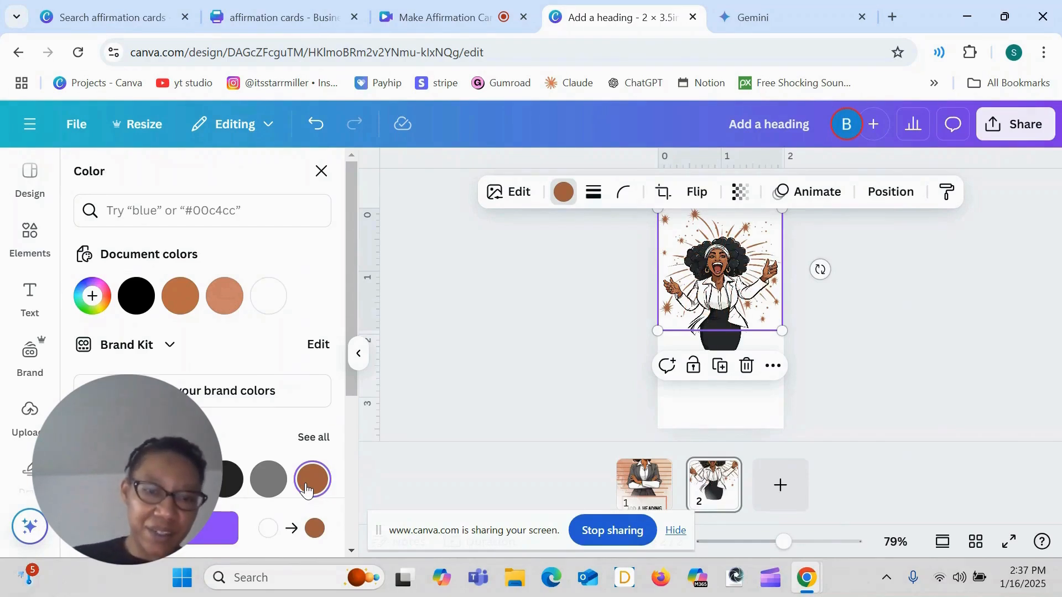
key(Escape)
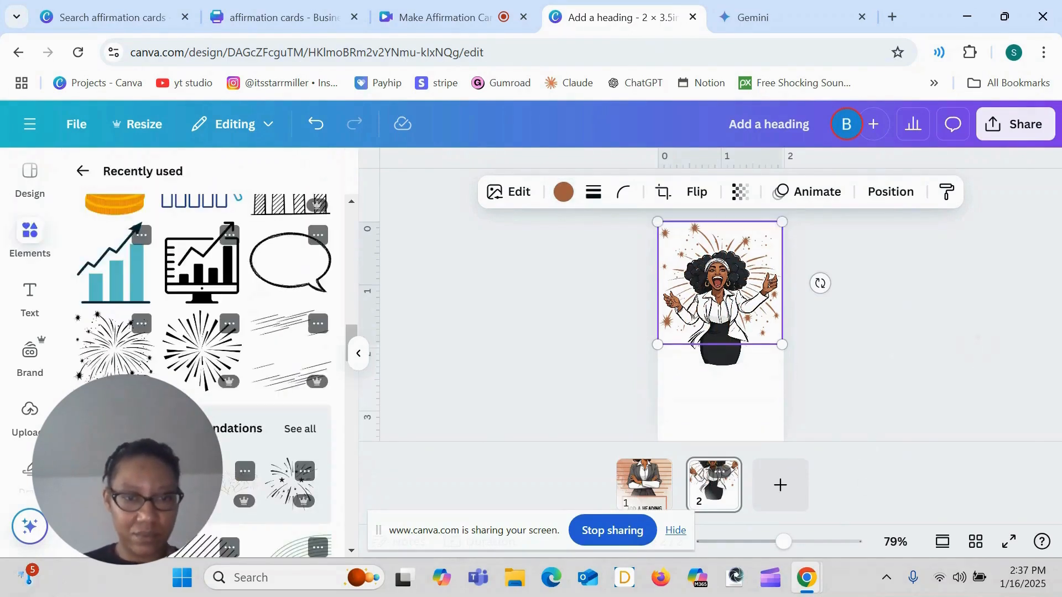
drag(781, 222, 791, 214)
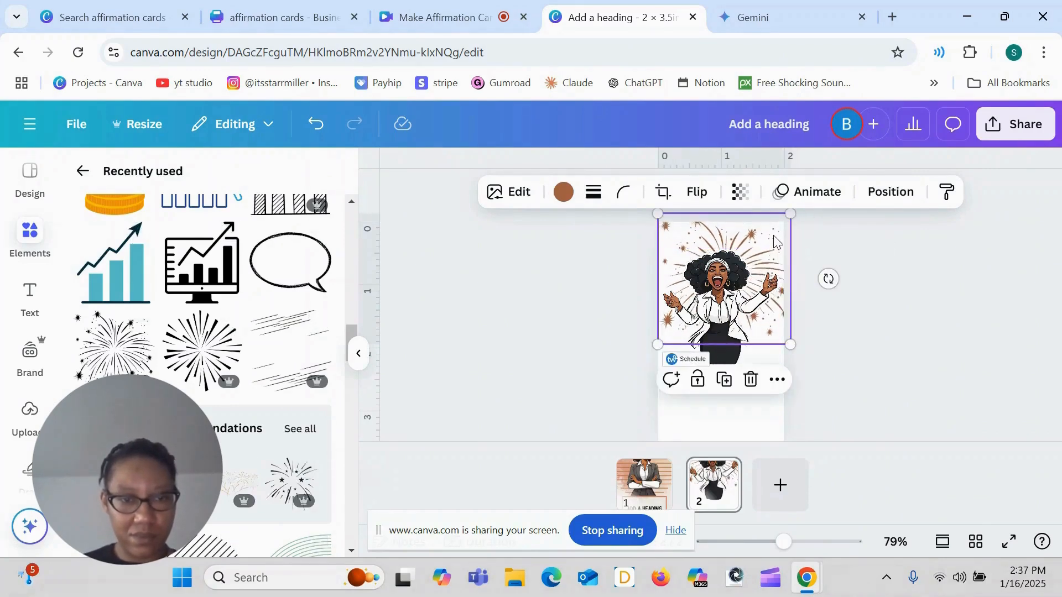
Copy the copper-brown rectangular frame from page 1 and paste it onto the lower part of page 2
click(658, 483)
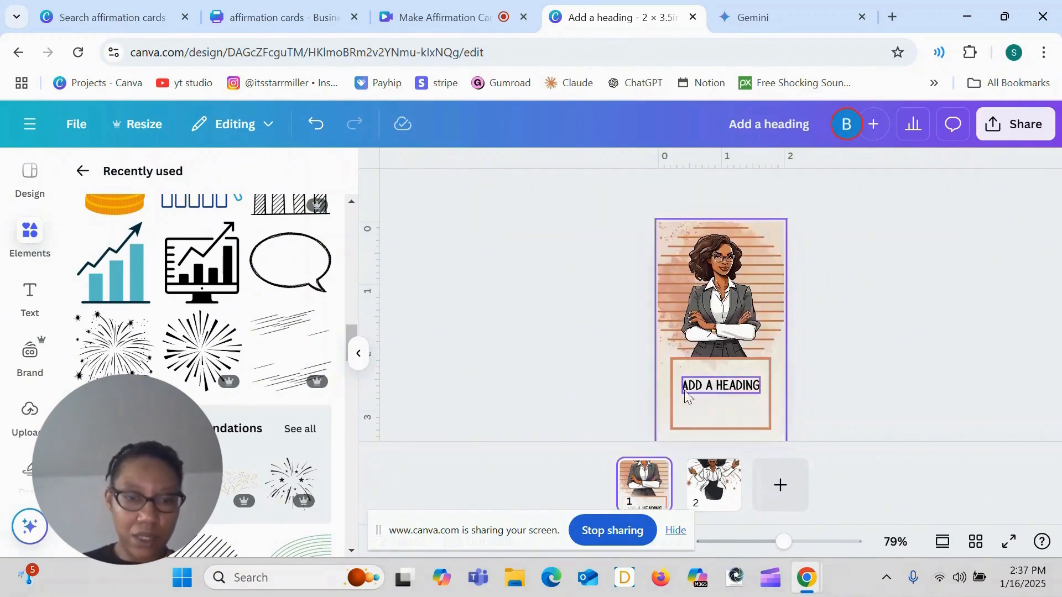
click(669, 401)
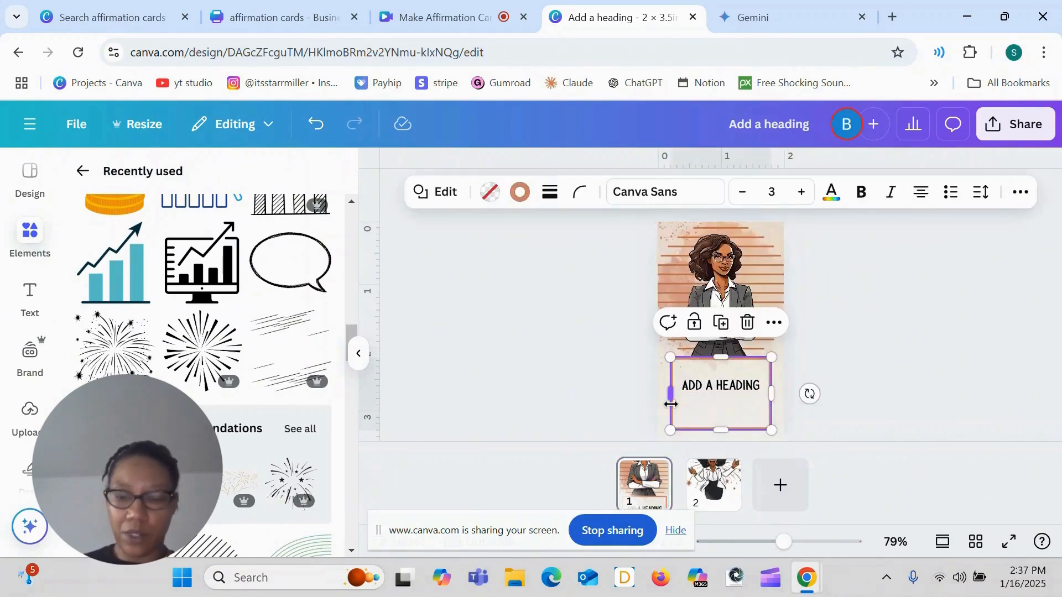
click(710, 494)
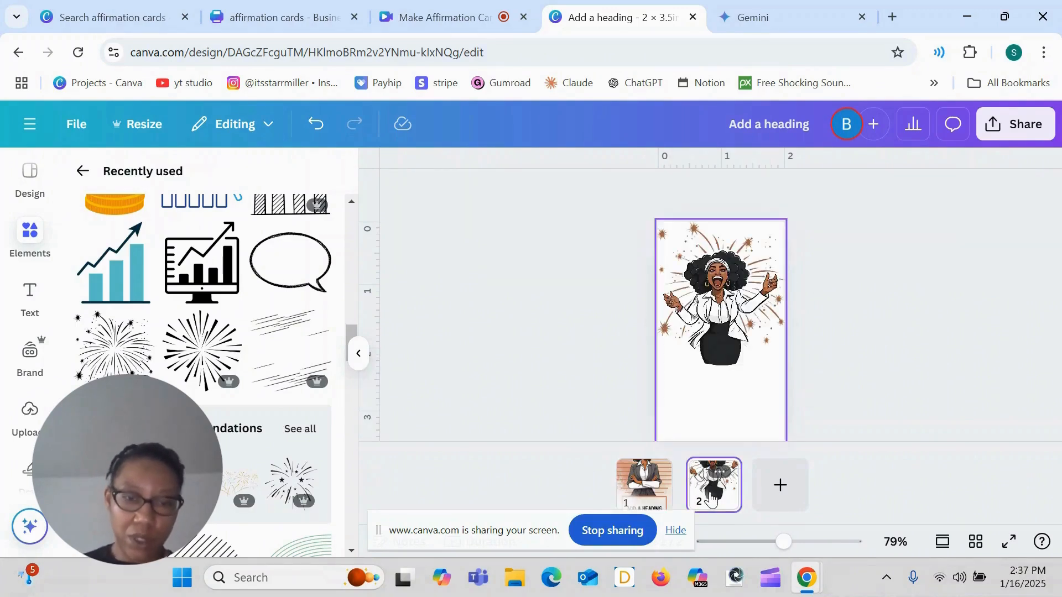
click(719, 400)
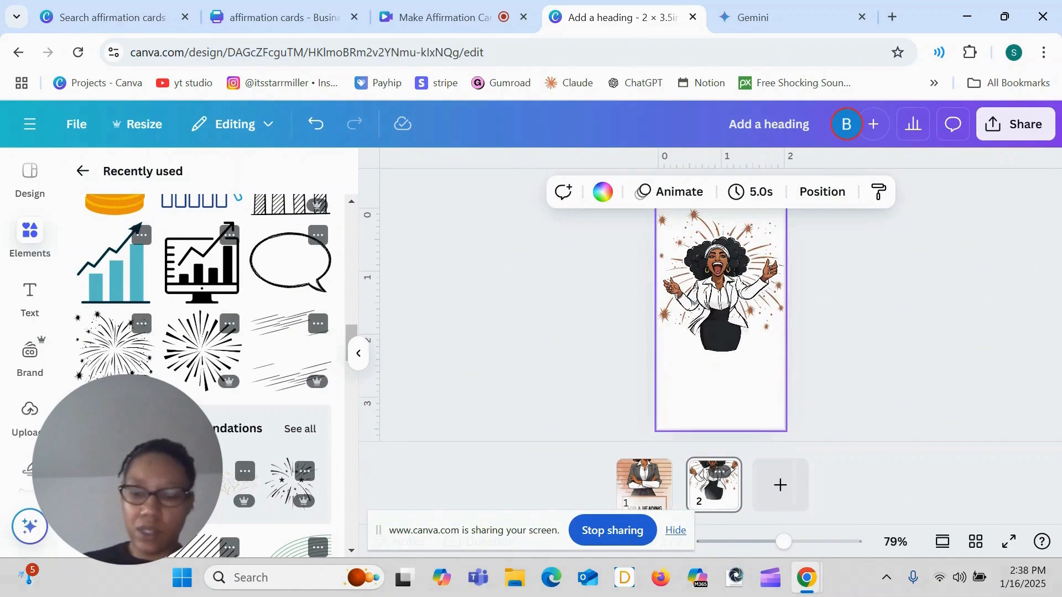
key(ctrl+v)
drag(746, 380, 743, 374)
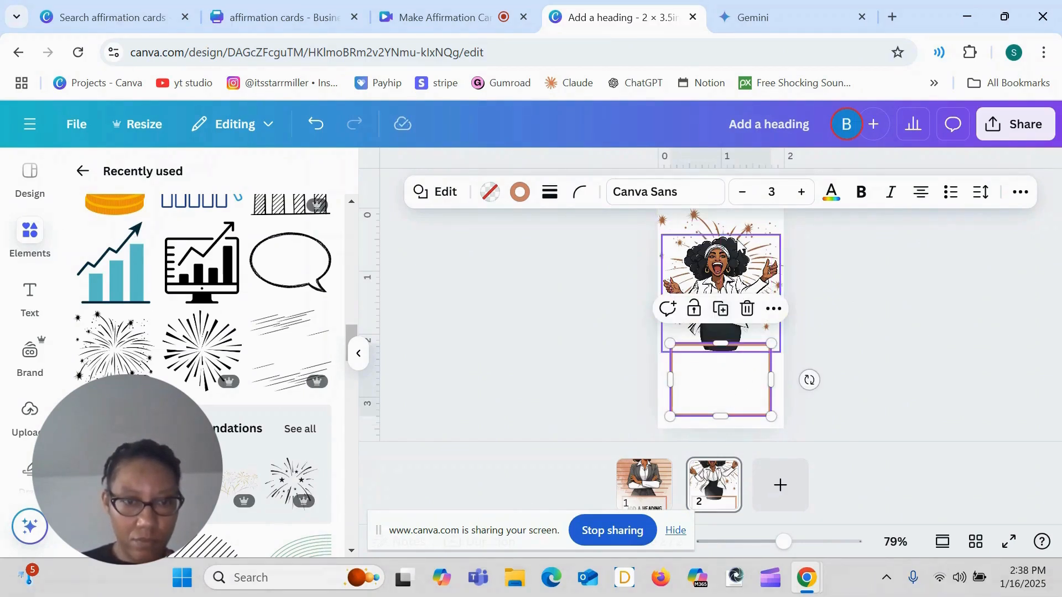
scroll(698, 231, up, 1)
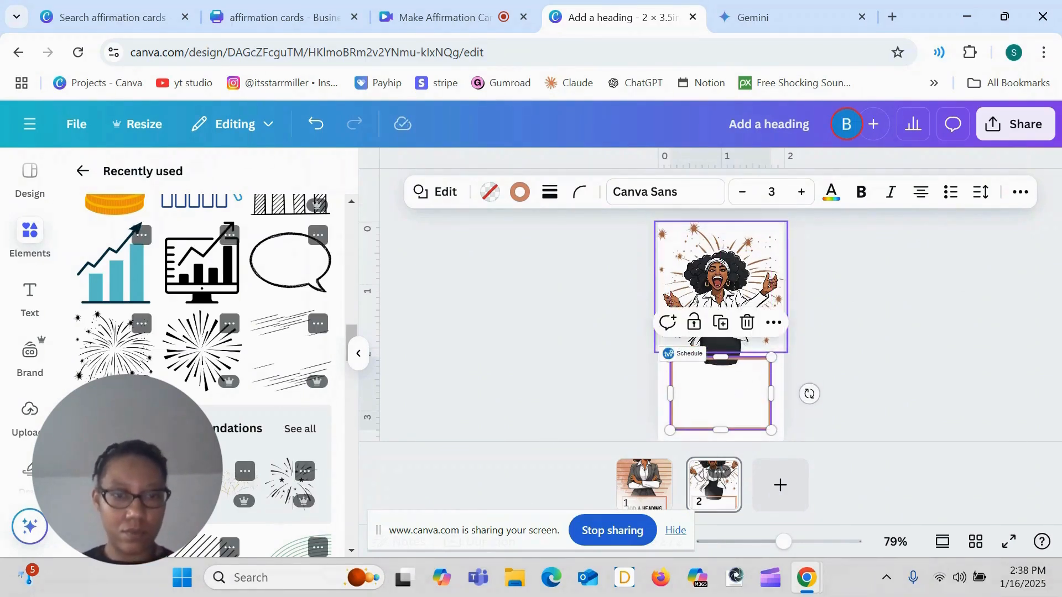
Move the cheering woman up until her skirt meets the frame's upper edge, and extend her image box down past that edge
click(693, 246)
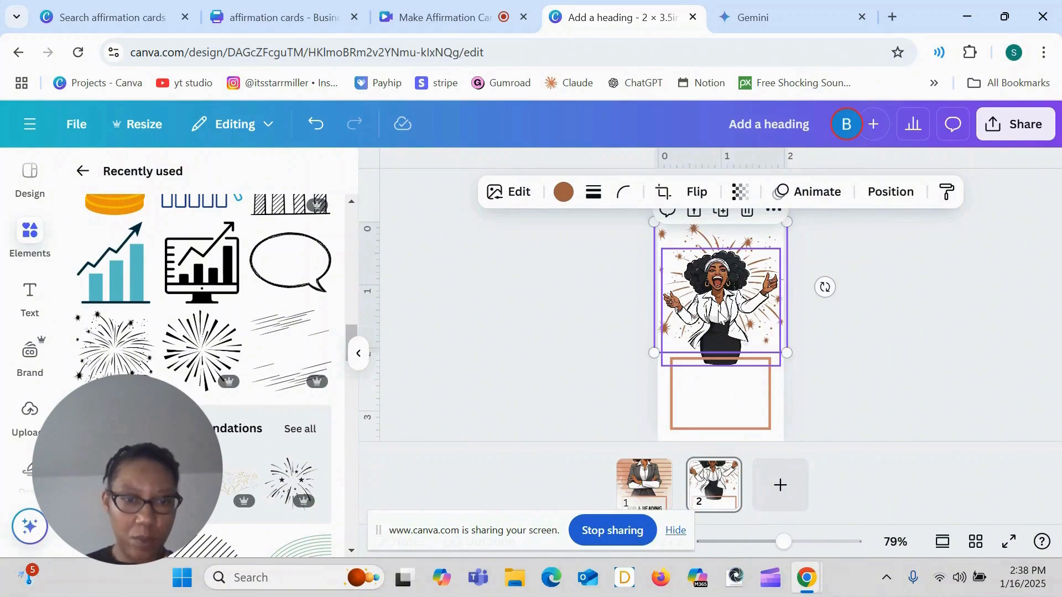
click(722, 338)
drag(724, 342, 721, 330)
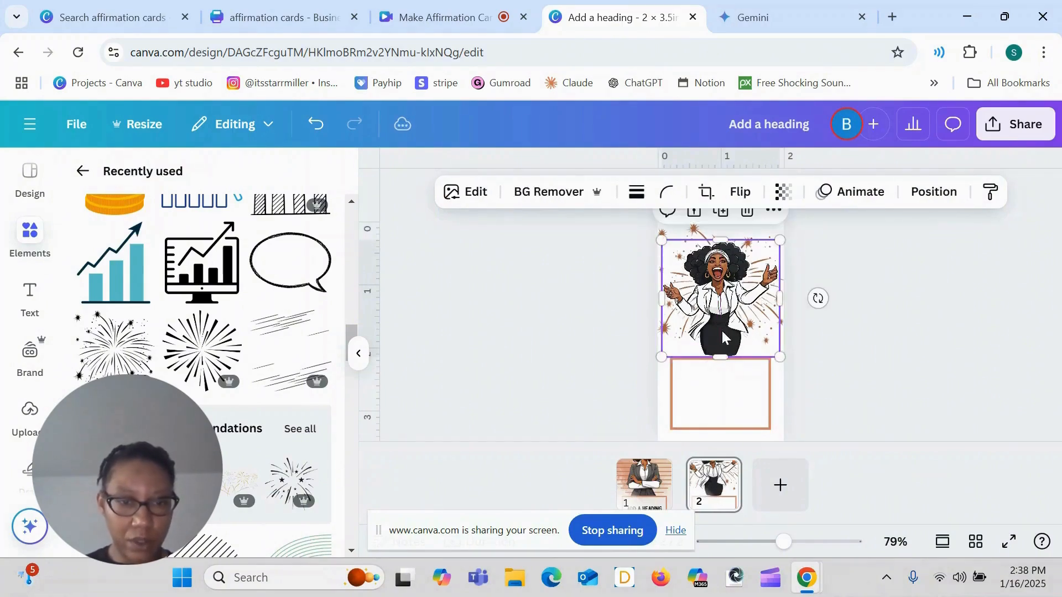
click(852, 330)
click(715, 354)
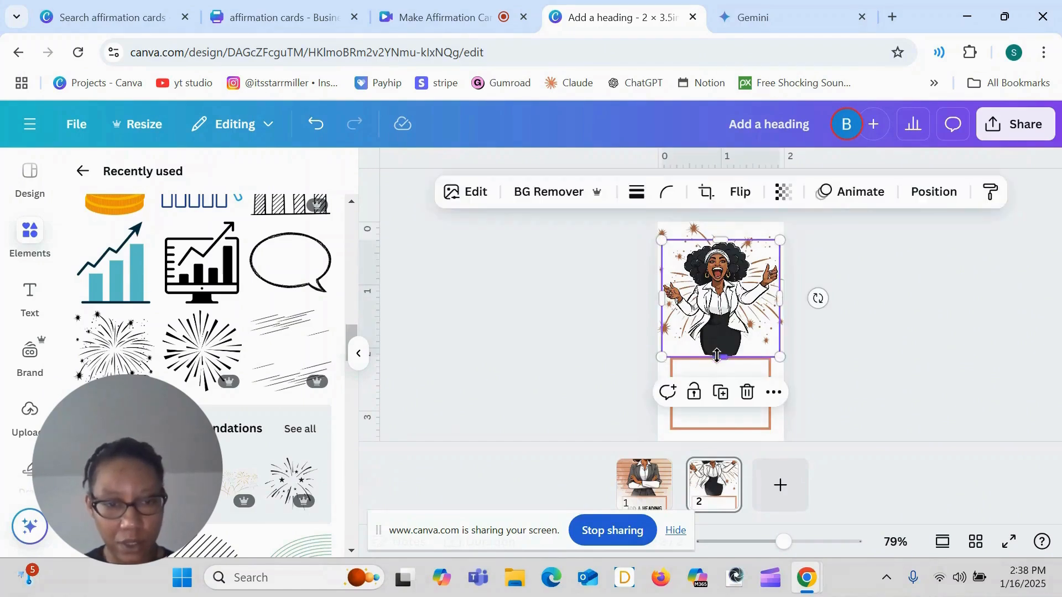
mouse_move(719, 360)
mouse_down()
mouse_move(720, 384)
mouse_move(721, 371)
mouse_up()
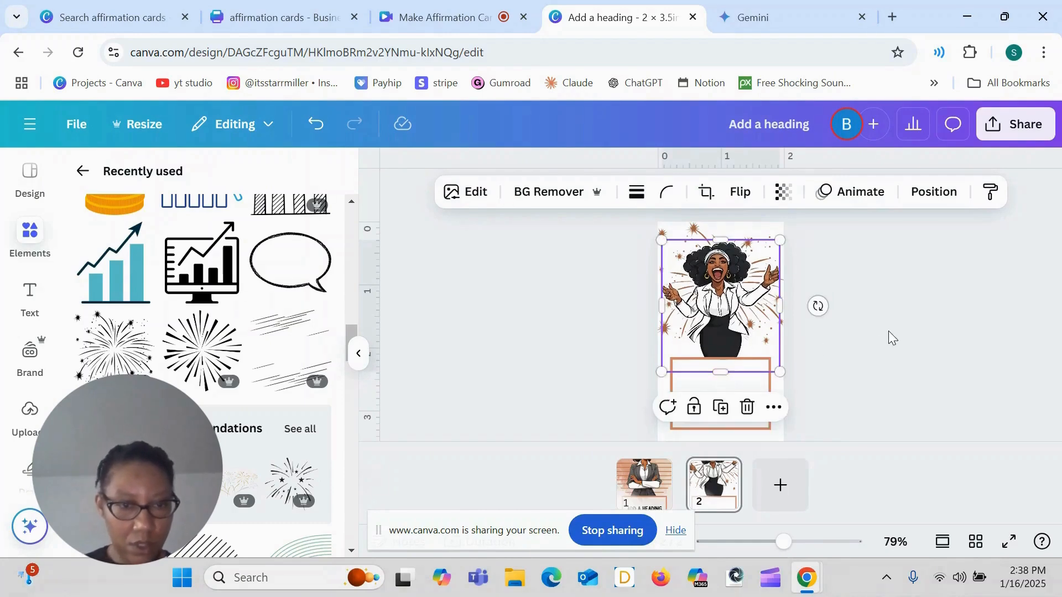
click(889, 331)
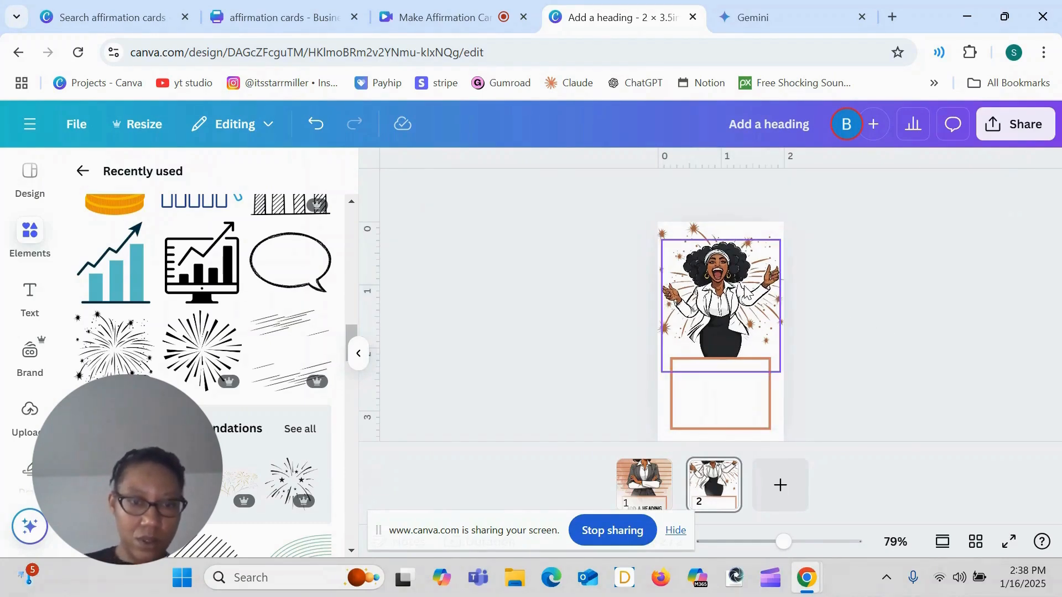
Copy the beige paper texture from page 1 onto page 2 and send it behind the woman, fireworks and frame
click(745, 291)
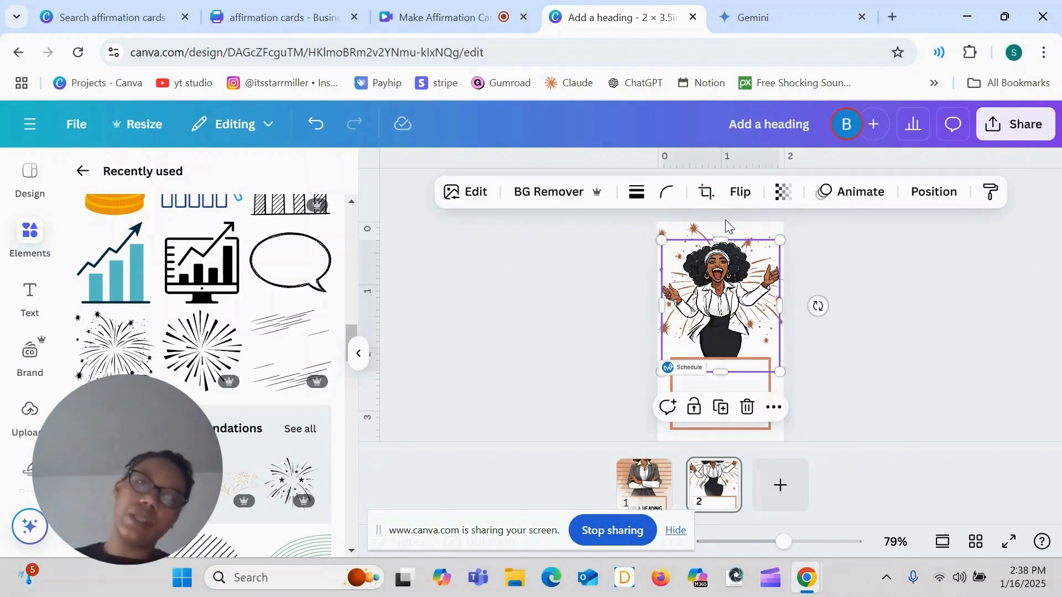
key(ctrl+c)
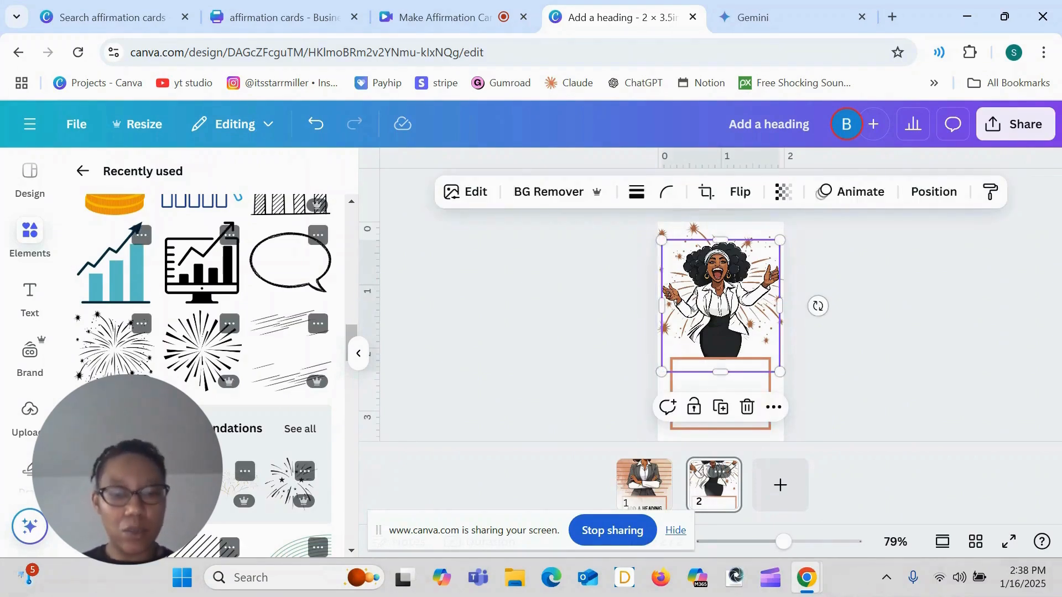
click(662, 486)
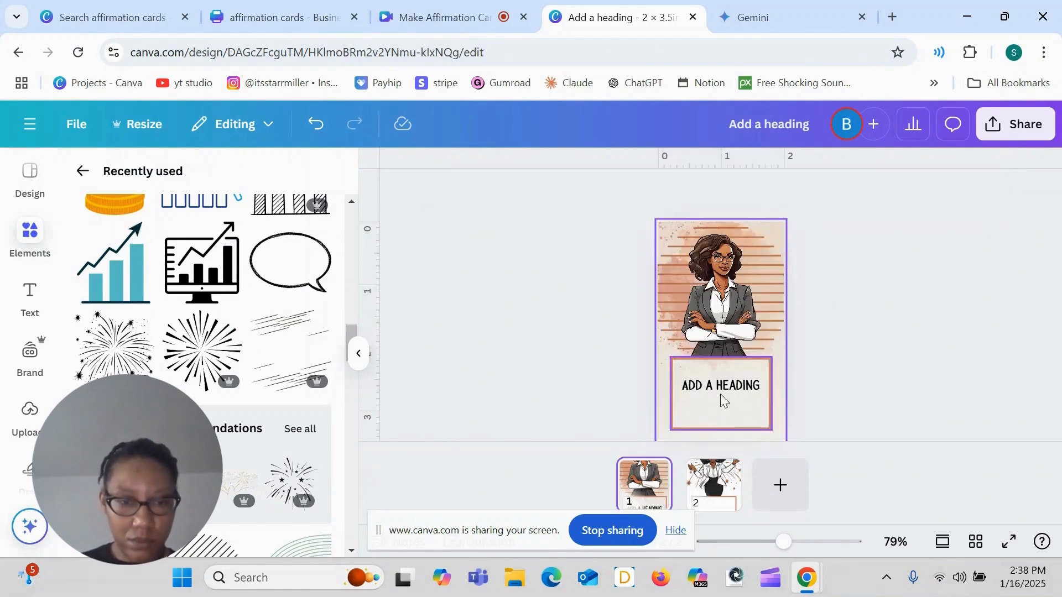
click(780, 427)
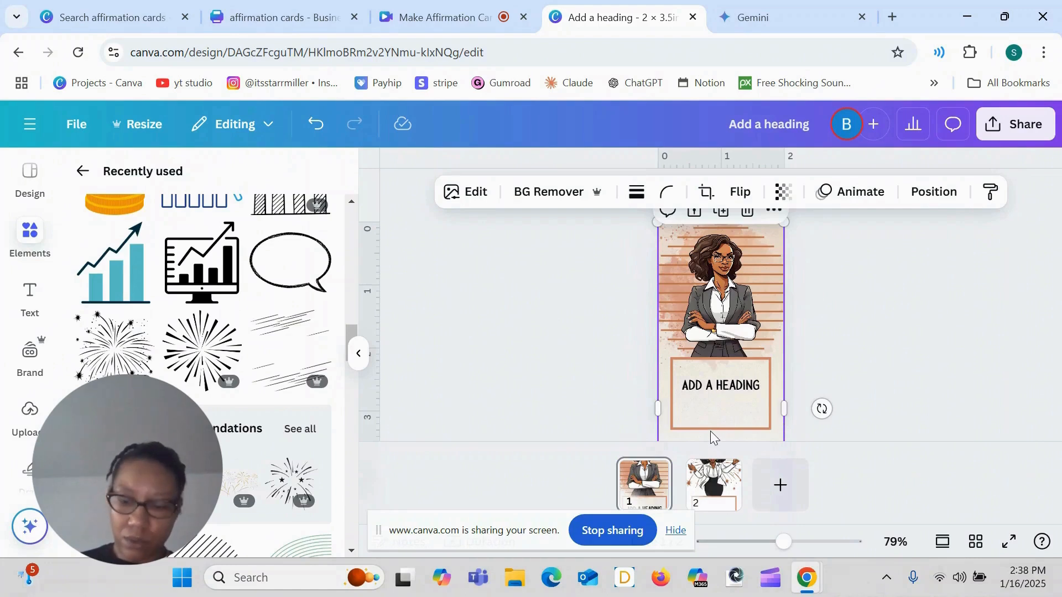
click(716, 487)
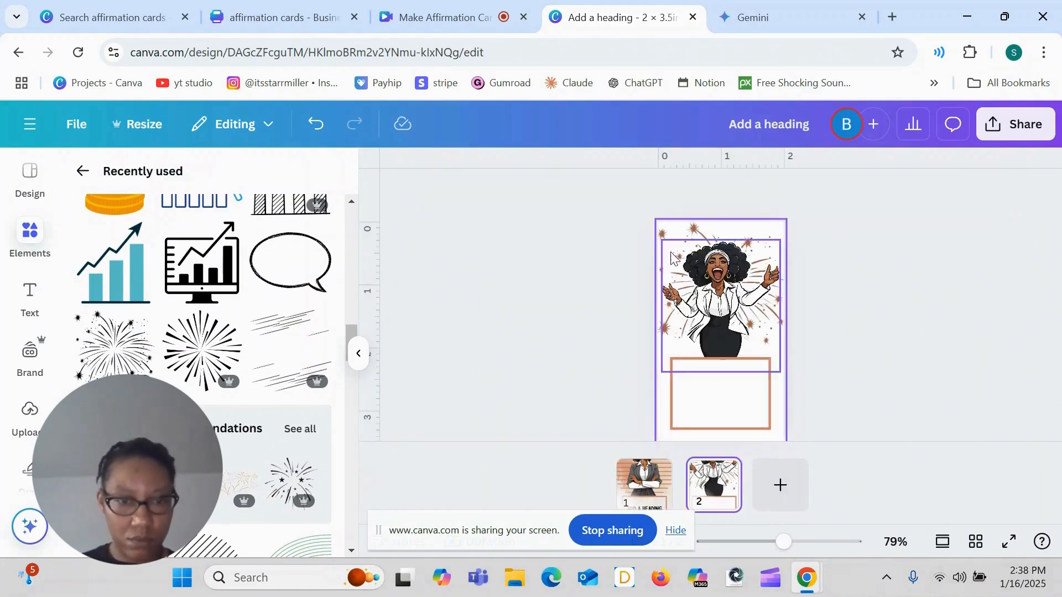
click(663, 392)
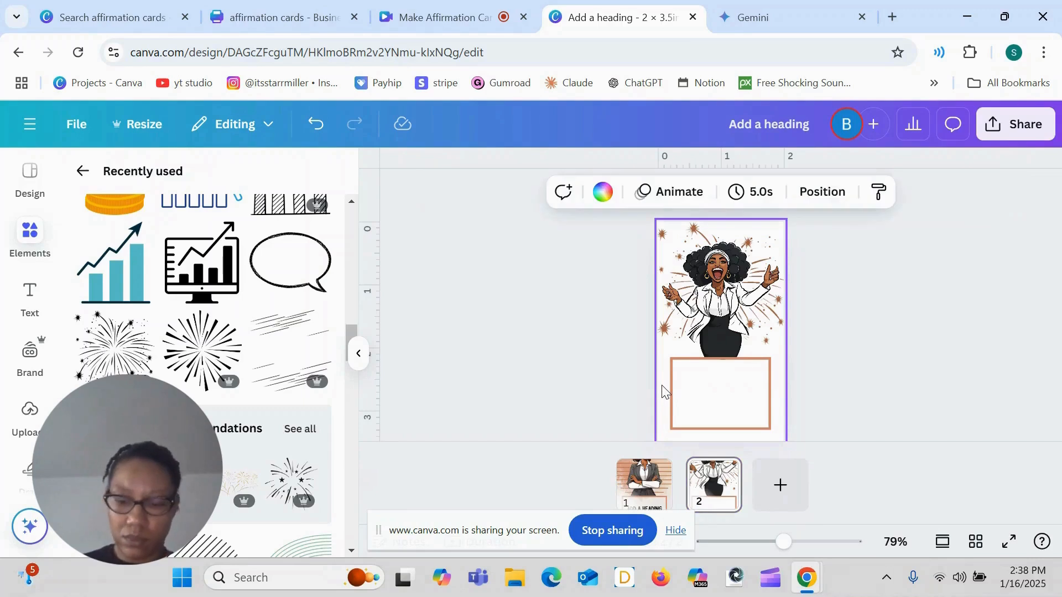
key(ctrl+v)
key(ctrl+[)
key(ctrl+[)
key(ctrl+[)
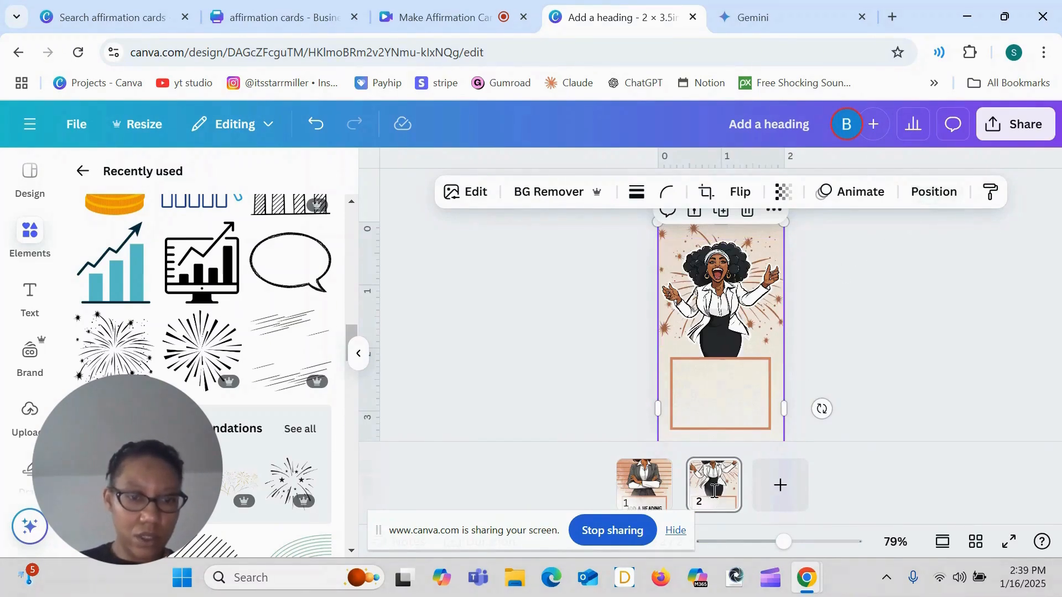
Enlarge the paper texture on page 2 well beyond the card and shift it so it overhangs both side edges
click(741, 193)
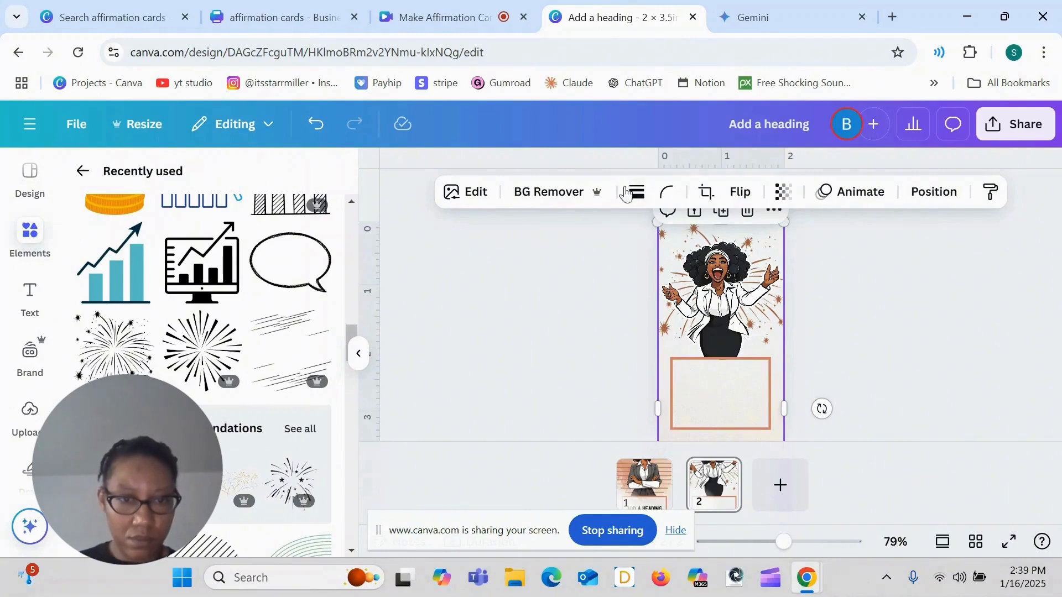
drag(656, 223, 376, 11)
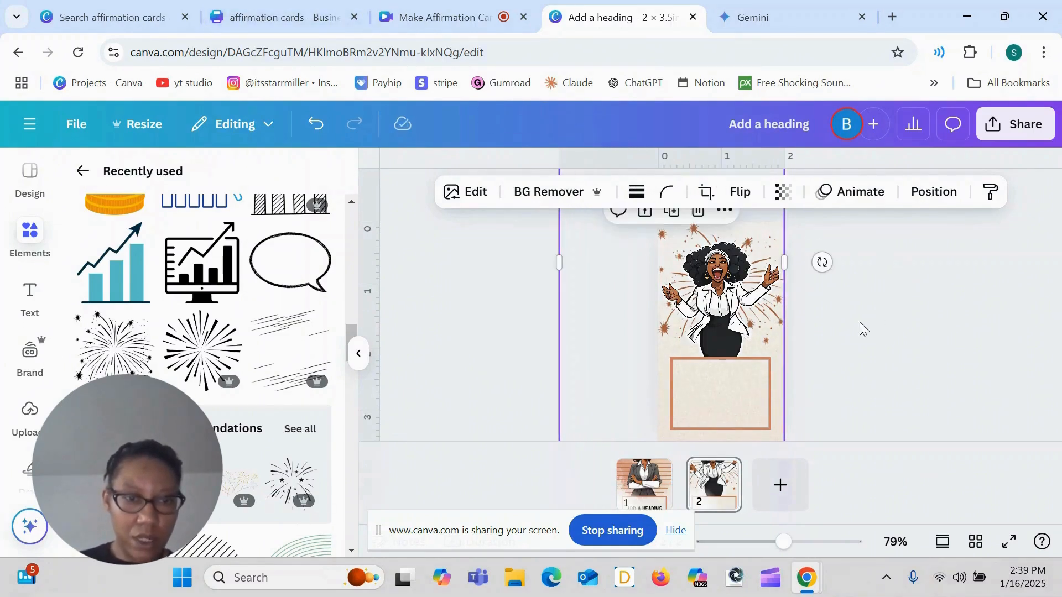
mouse_move(628, 361)
mouse_down()
mouse_move(627, 324)
mouse_move(640, 343)
mouse_move(629, 355)
mouse_move(639, 354)
mouse_up()
click(881, 350)
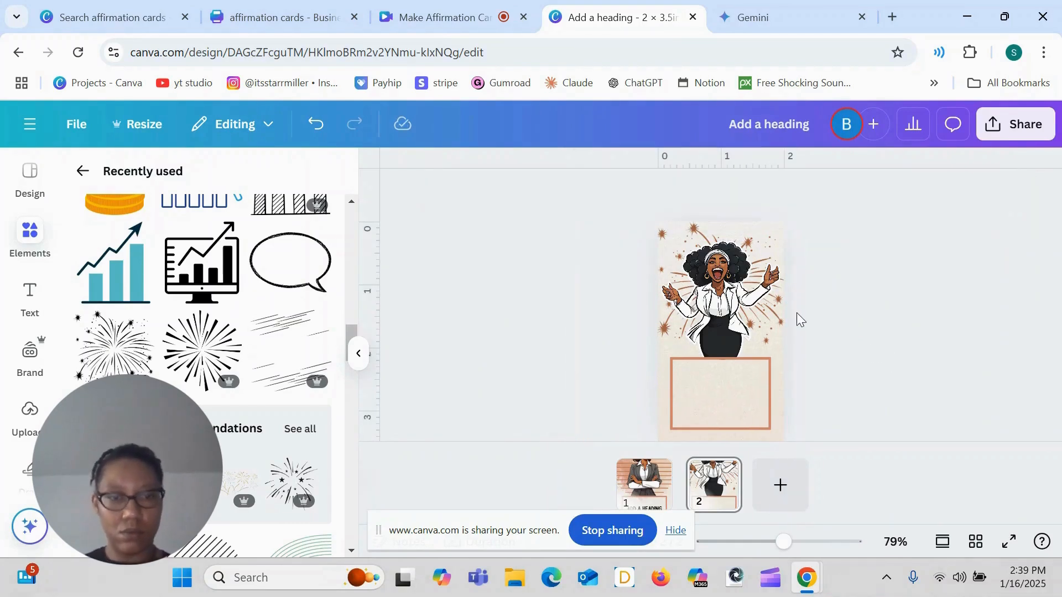
Centre the rectangular frame horizontally on page 2
click(727, 409)
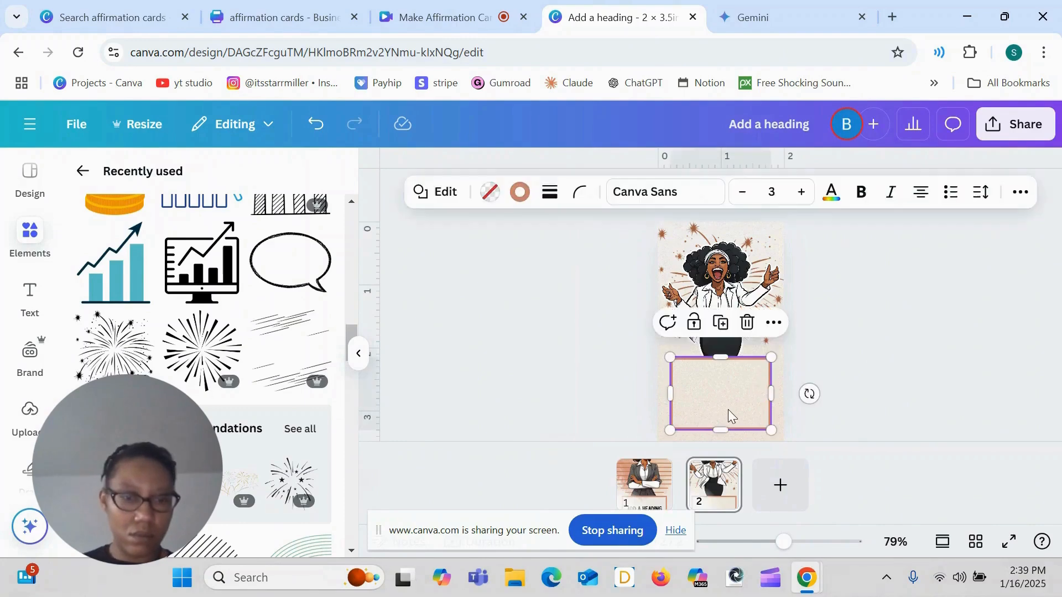
click(717, 284)
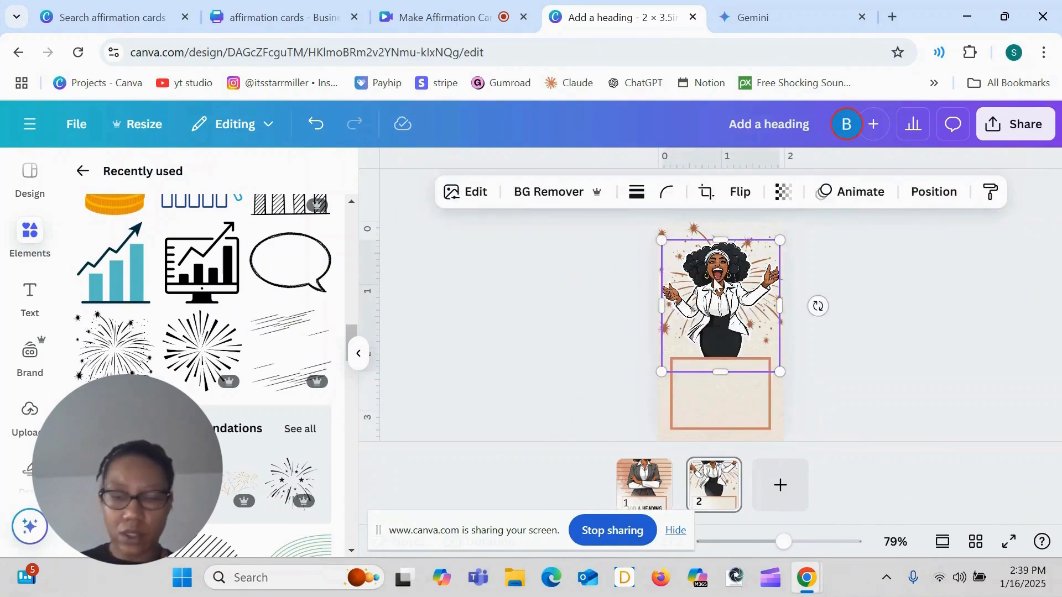
click(718, 408)
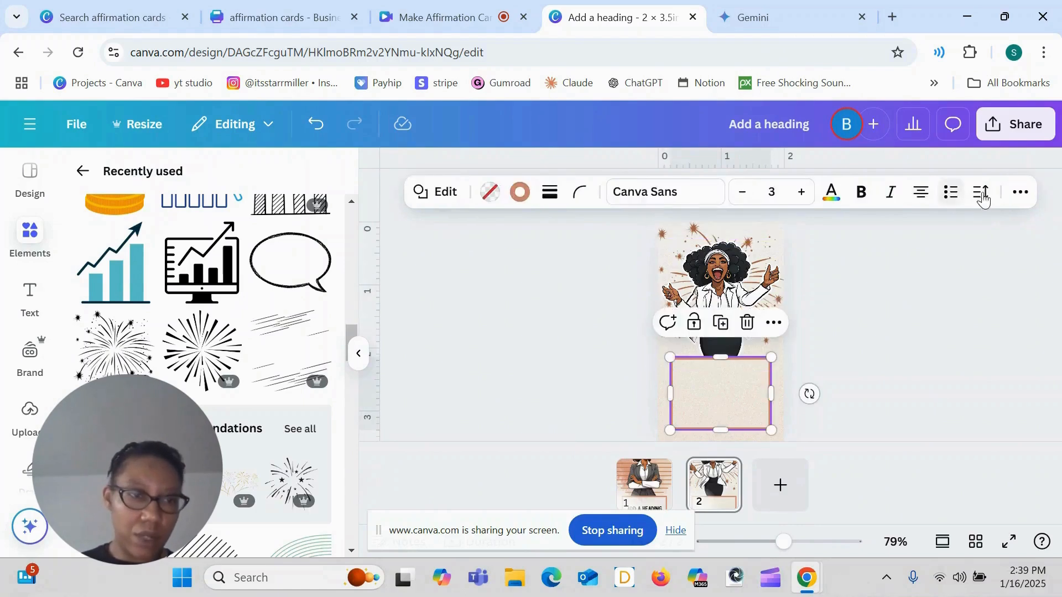
click(1010, 196)
click(962, 229)
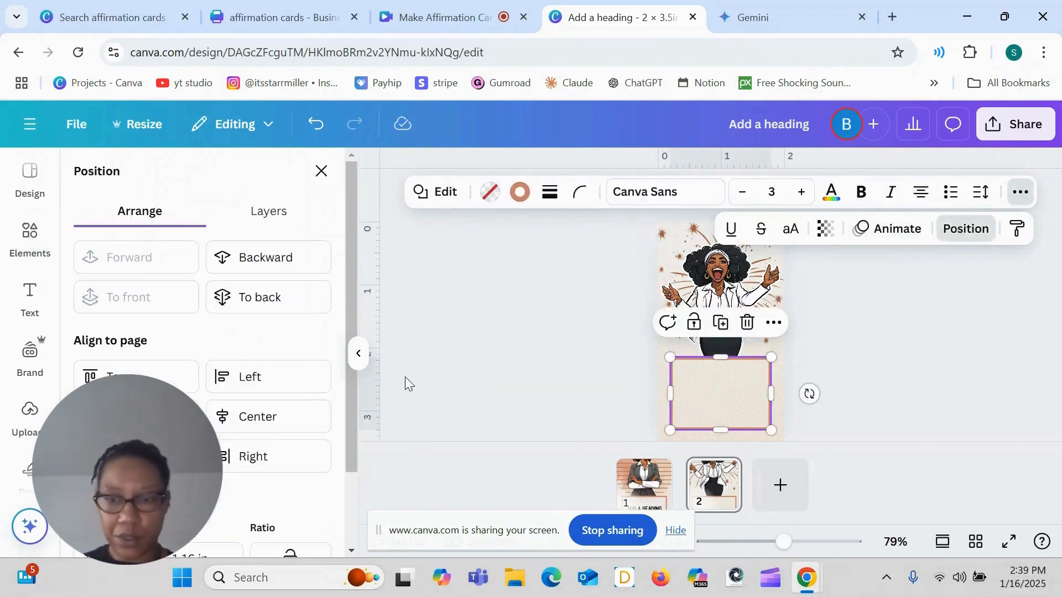
click(271, 426)
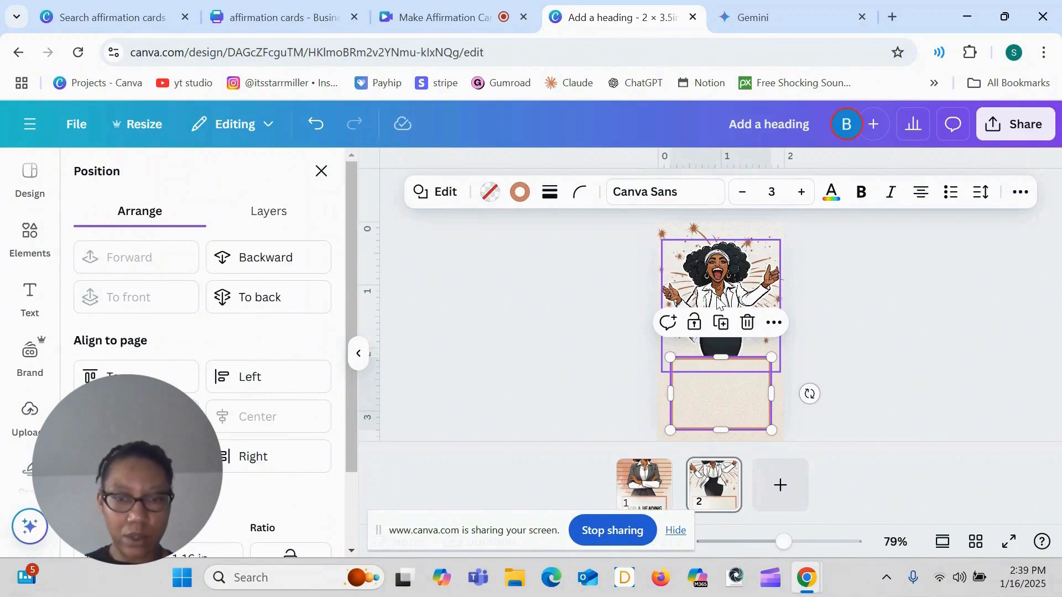
click(718, 302)
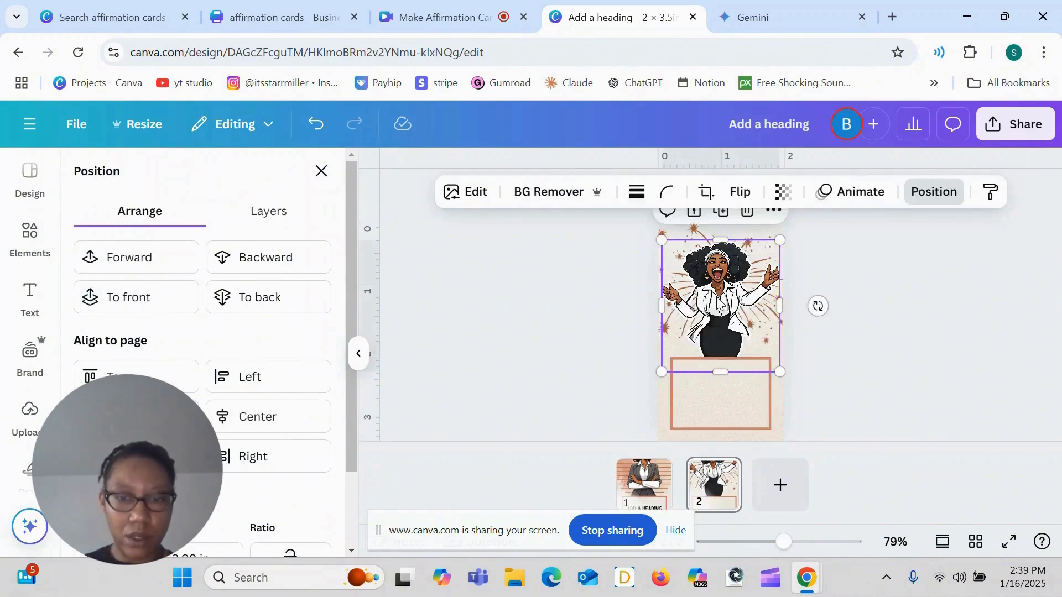
click(726, 233)
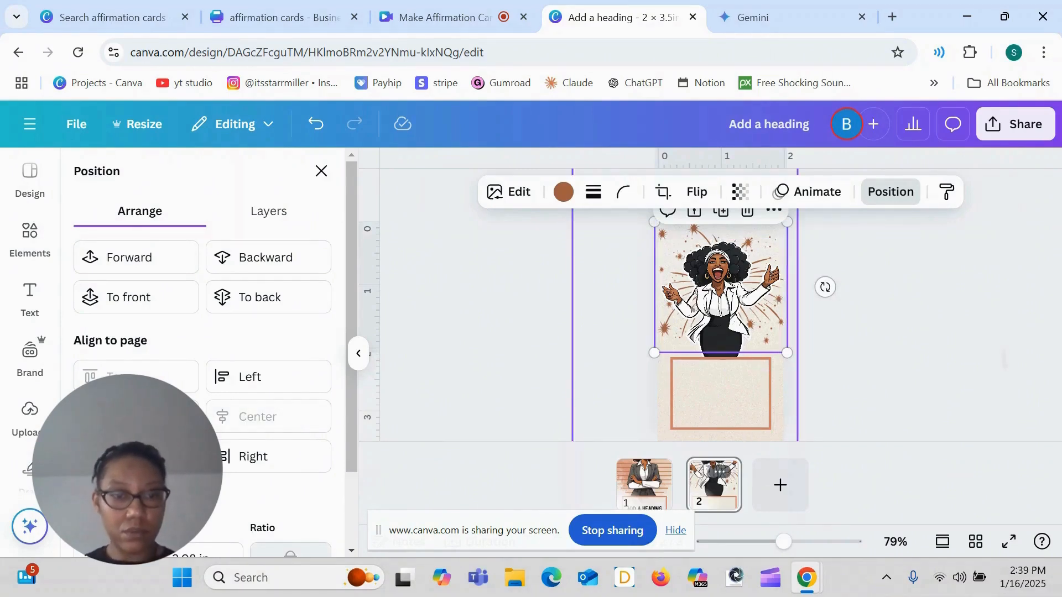
click(321, 171)
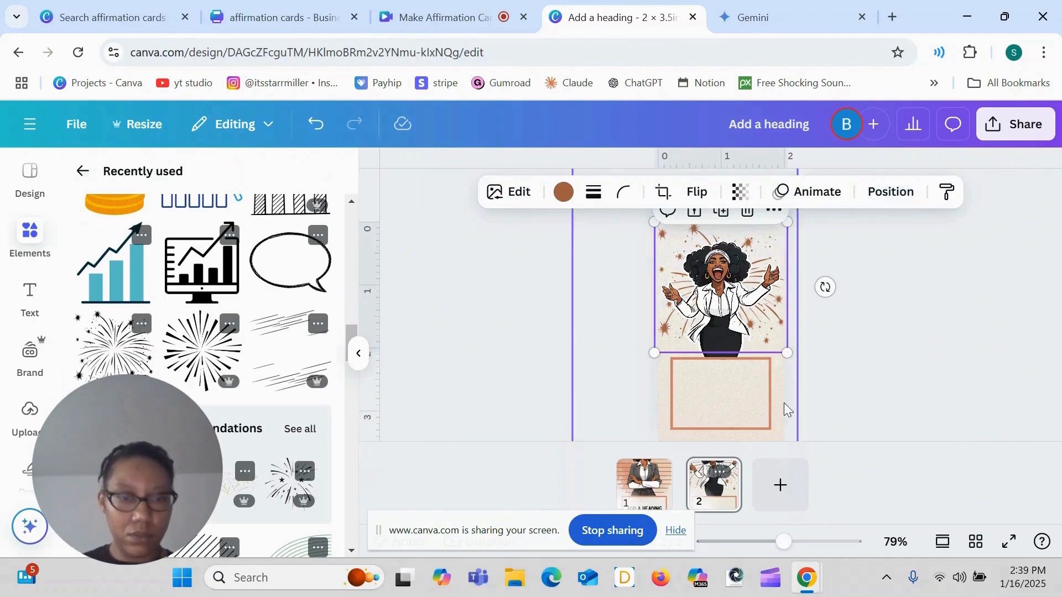
key(Escape)
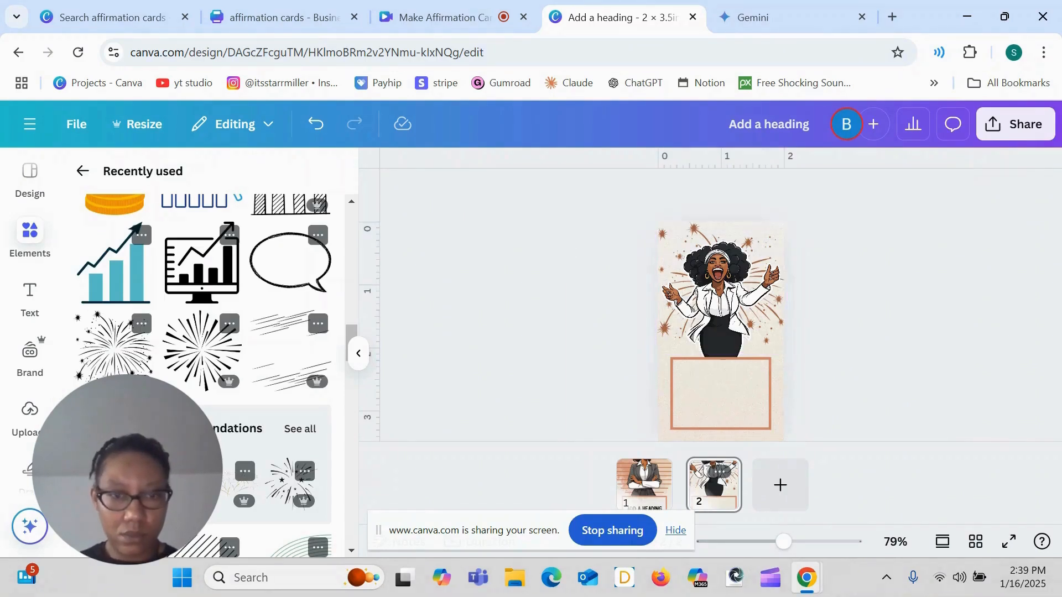
Duplicate page 2 as page 3 and delete the cheering woman from the duplicate
scroll(720, 403, up, 3)
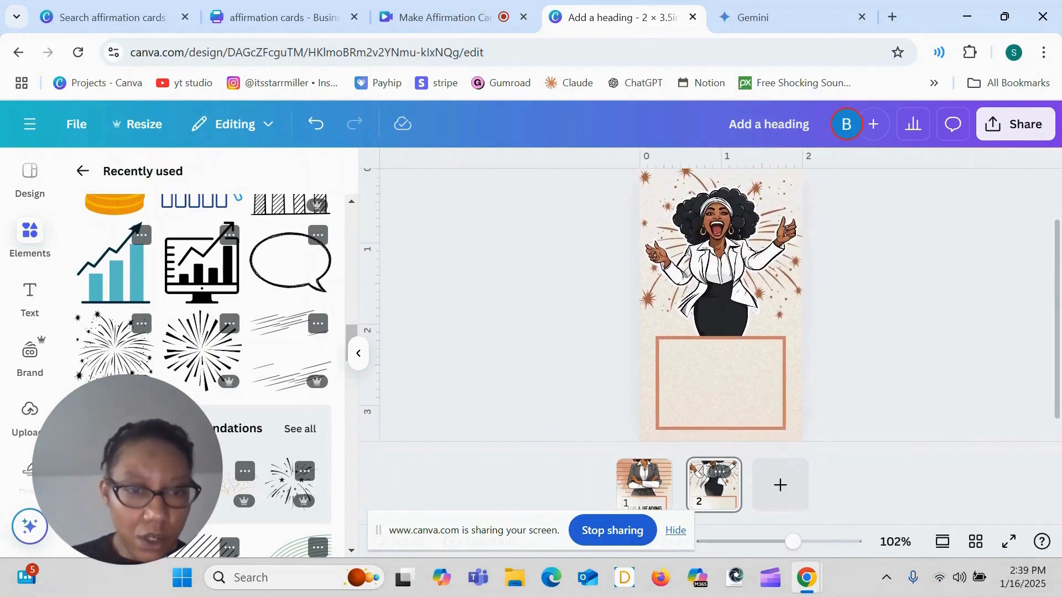
scroll(721, 304, up, 2)
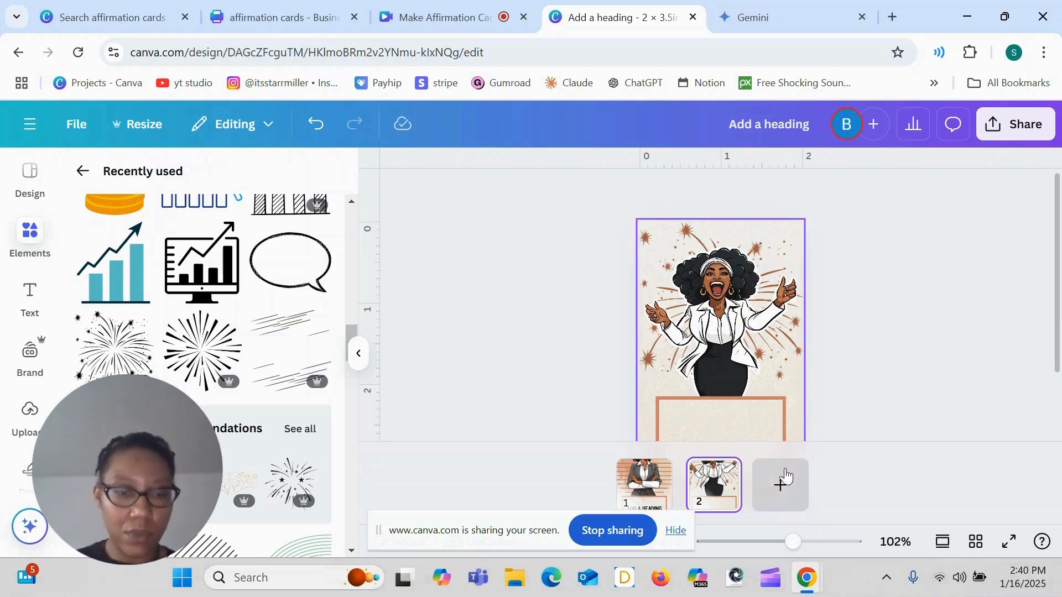
mouse_move(715, 491)
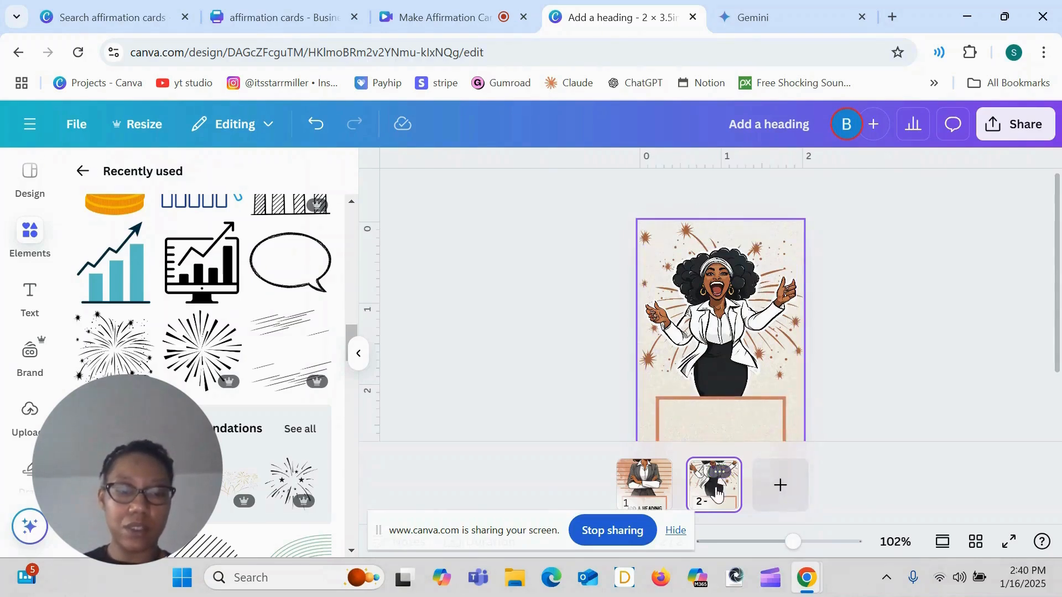
key(ctrl+d)
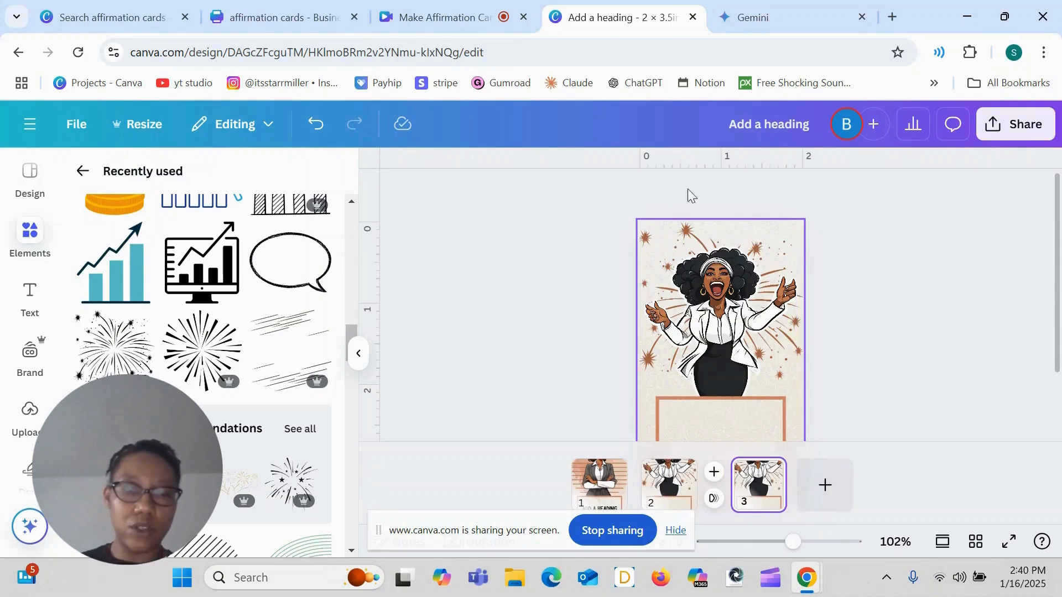
click(723, 342)
key(Delete)
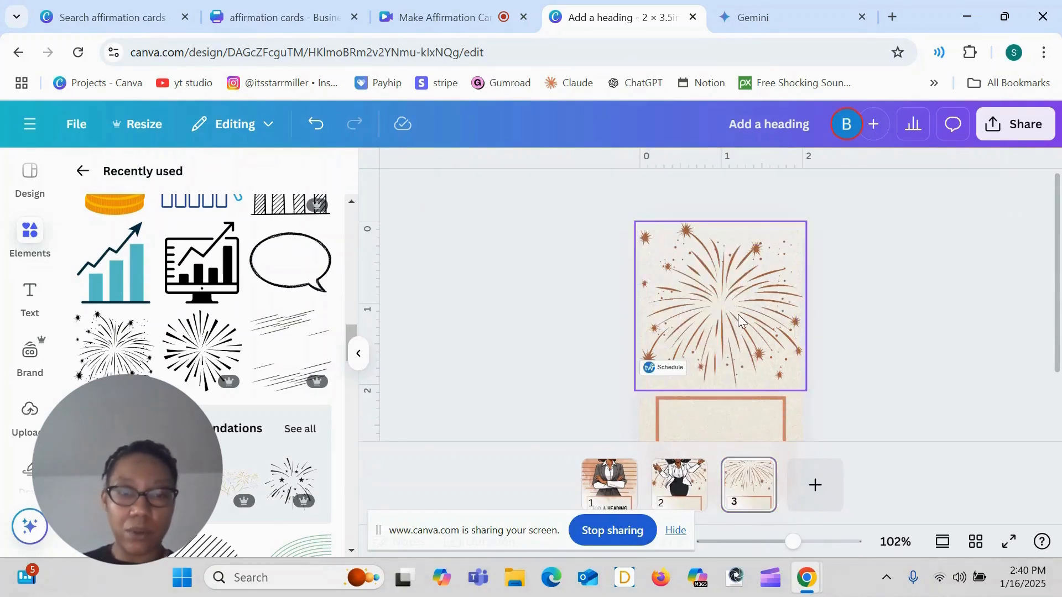
Delete the fireworks from page 3 and place the uploaded picture of the woman with outstretched arms in the card's upper part
key(Delete)
click(735, 266)
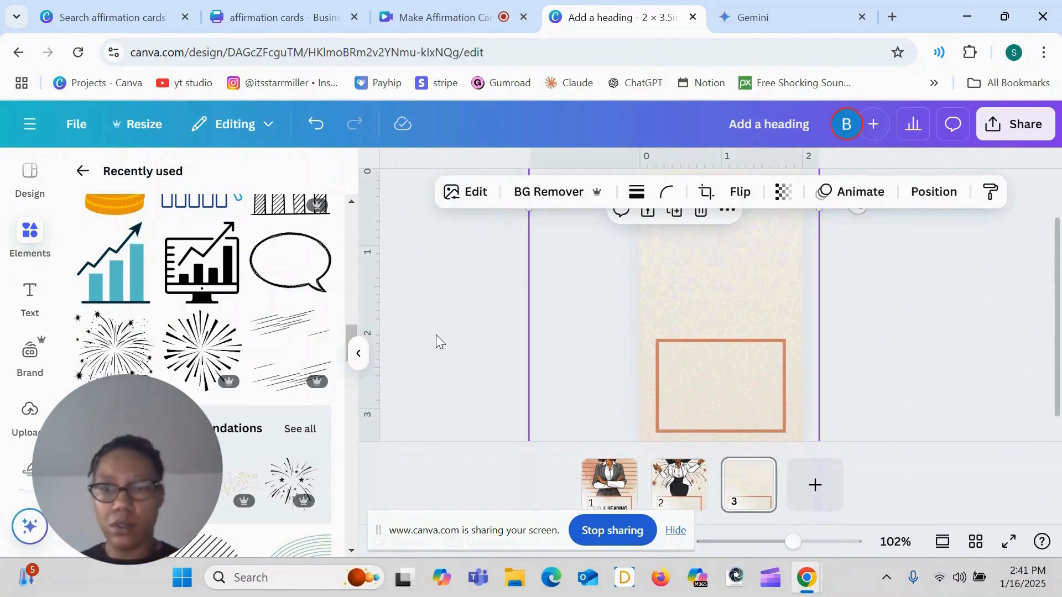
click(30, 411)
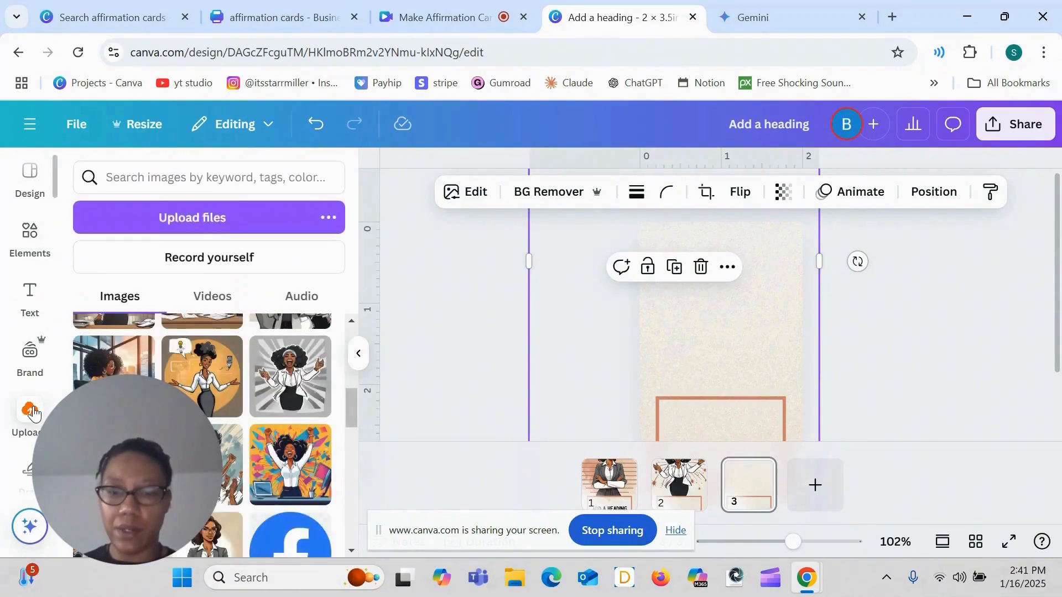
click(187, 368)
drag(739, 344, 724, 278)
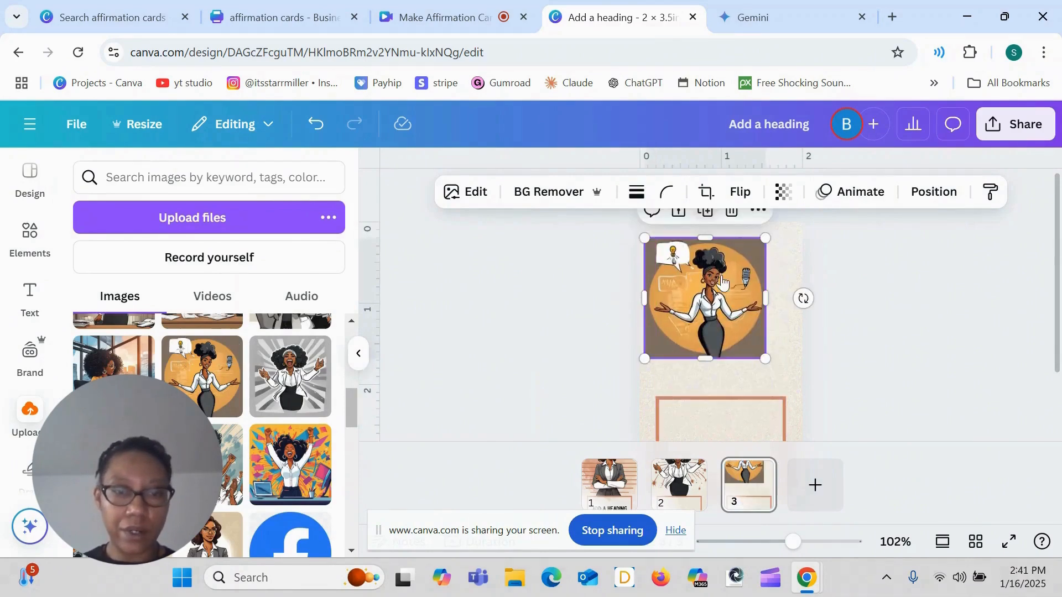
Cut the woman out of the picture with Magic Grab, move her off it and delete the leftover background
click(471, 206)
click(267, 332)
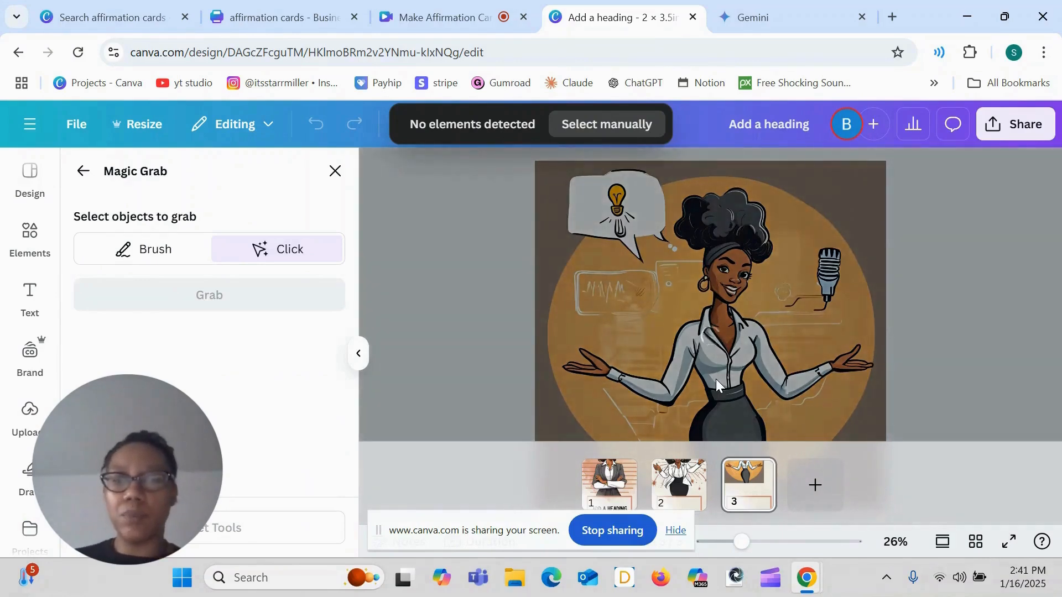
click(715, 380)
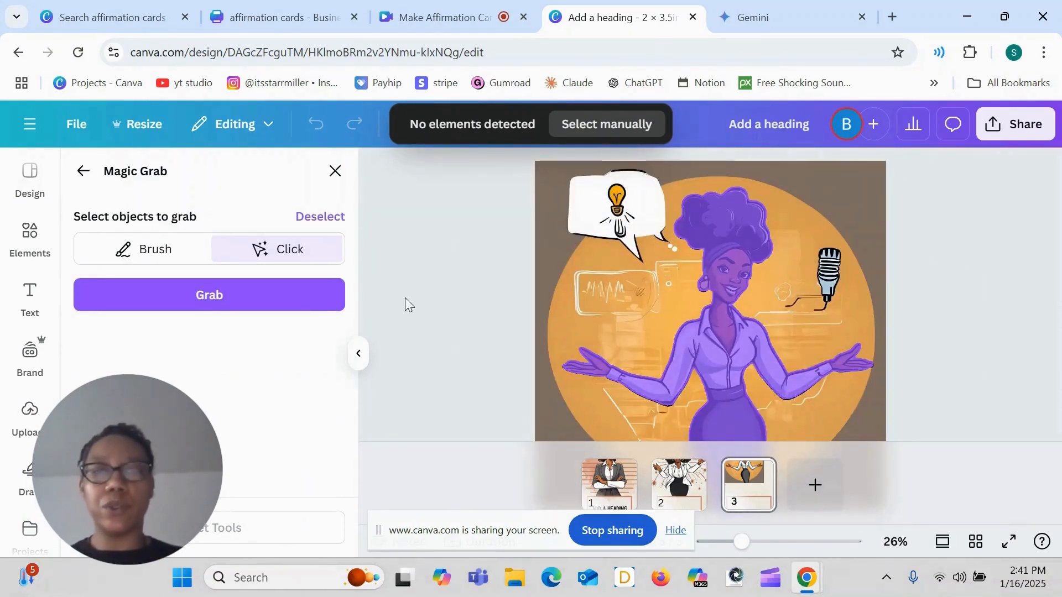
click(301, 297)
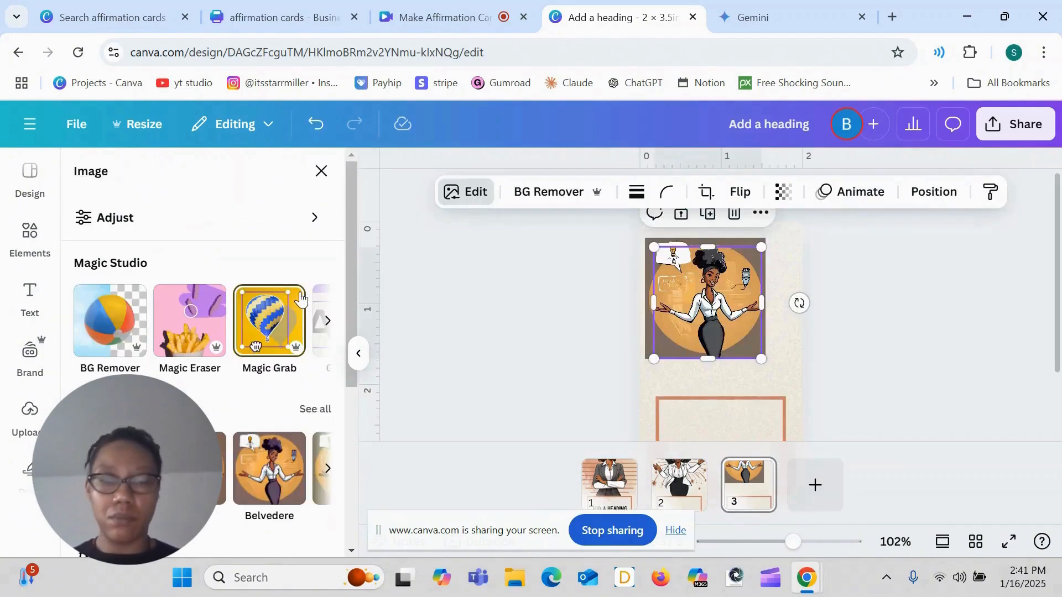
drag(721, 354, 745, 415)
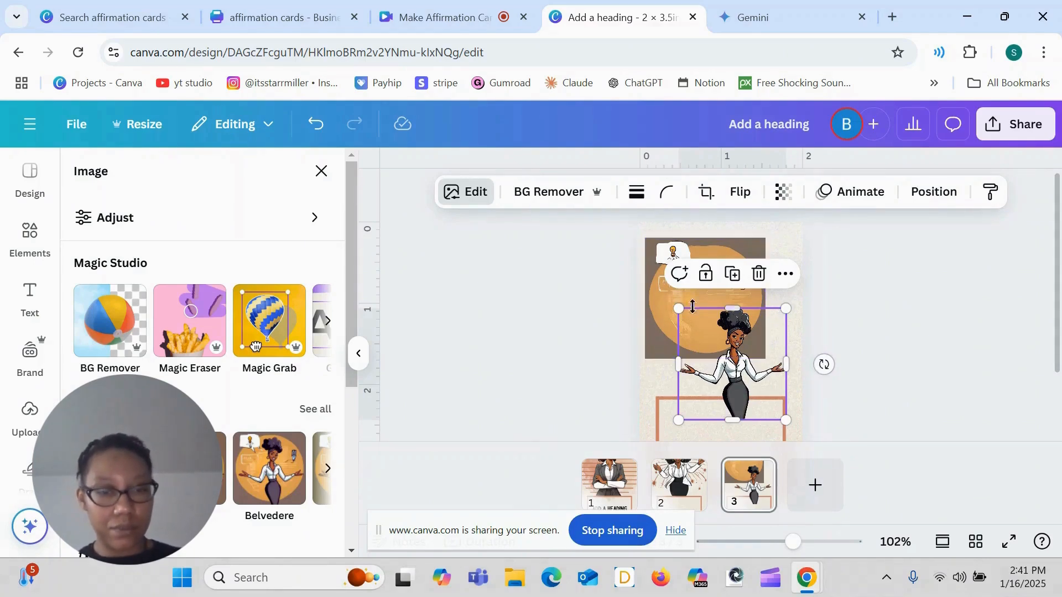
click(665, 304)
key(Delete)
Move the woman cut-out up onto the frame's upper edge and enlarge her to reach the card's right side
click(720, 354)
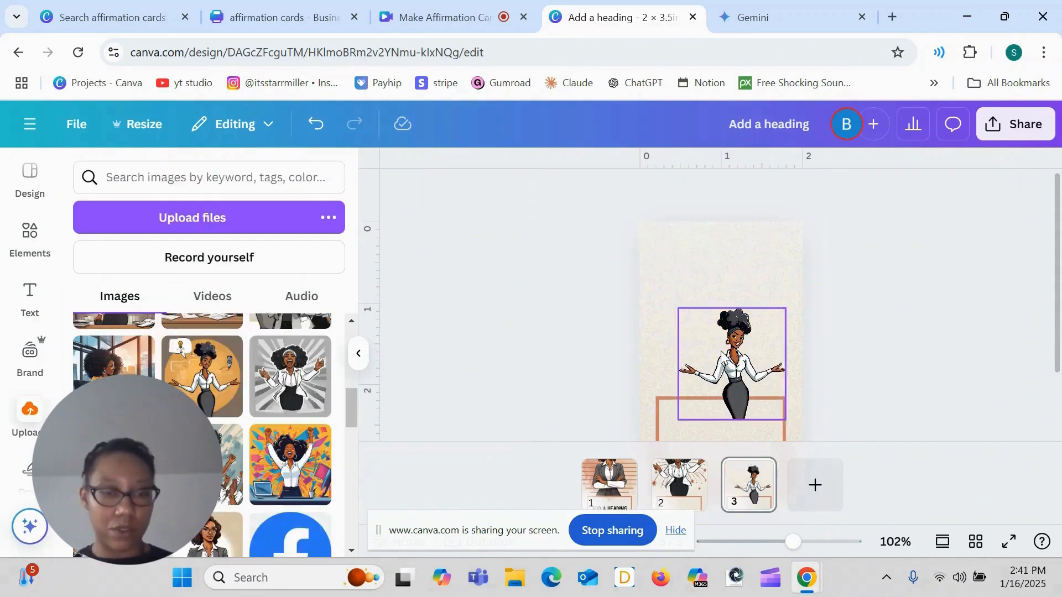
drag(721, 355, 745, 325)
drag(700, 286, 670, 261)
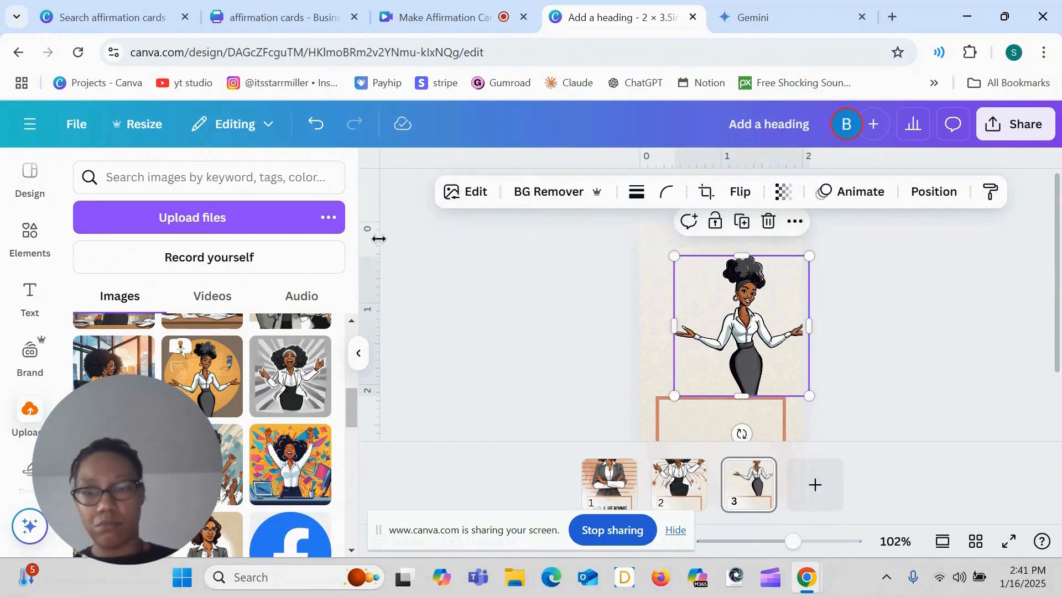
Add the recently used black presentation board with a pie chart to page 3, behind the woman and near the card's left edge
click(30, 232)
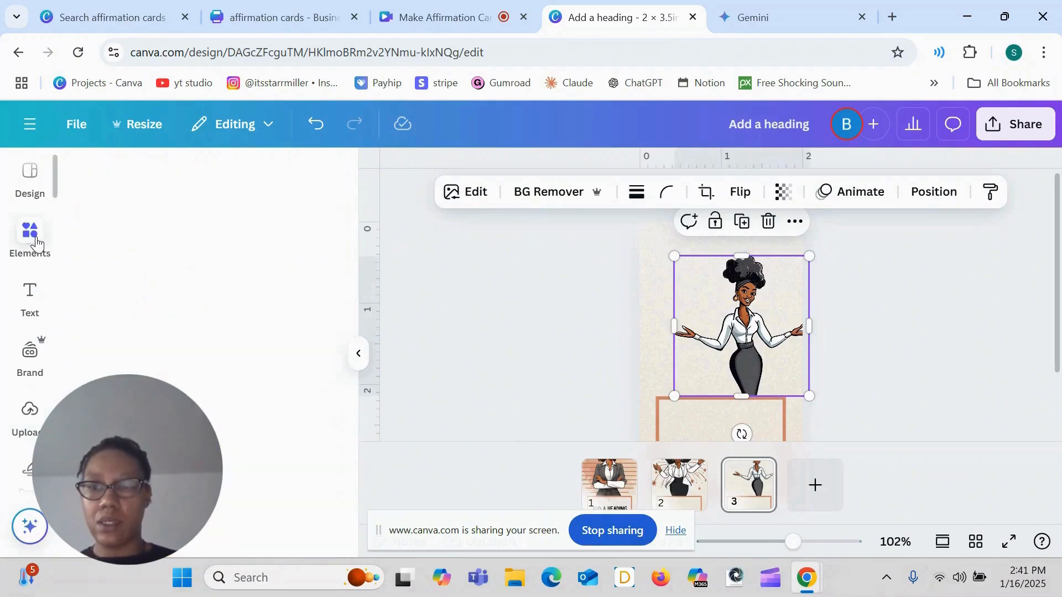
drag(353, 330, 366, 400)
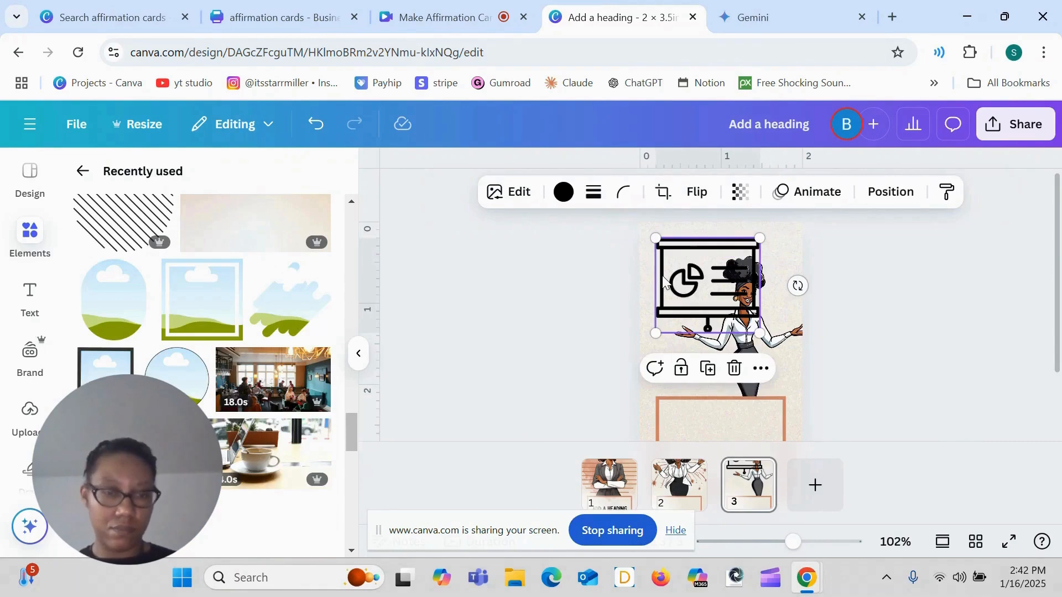
key(ctrl+bracketleft)
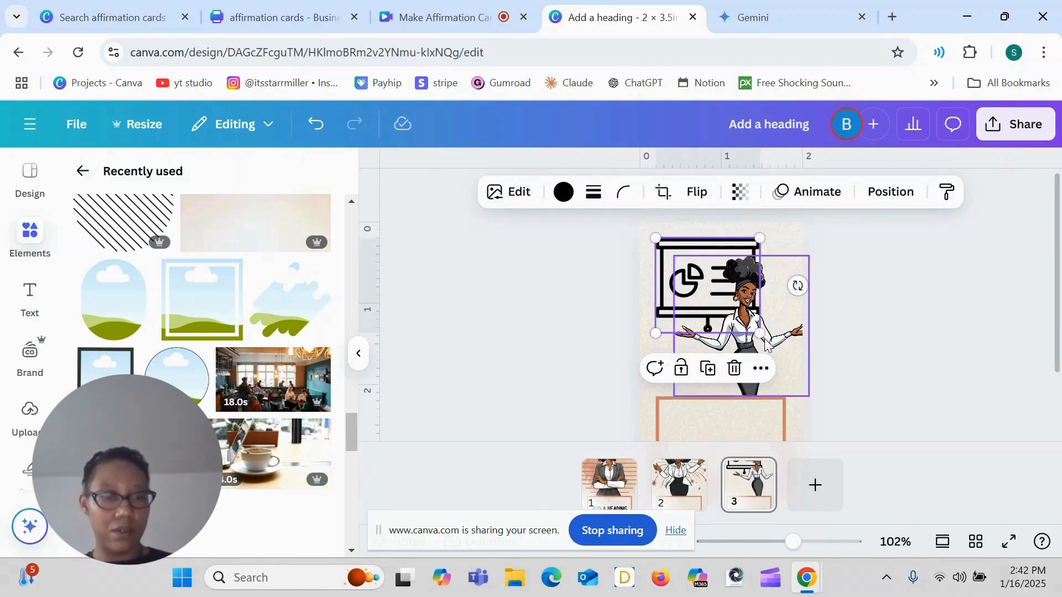
drag(665, 253, 653, 252)
Copy the peach watercolor splash from page 1 onto page 3 and layer it behind the woman, board and frame
click(609, 482)
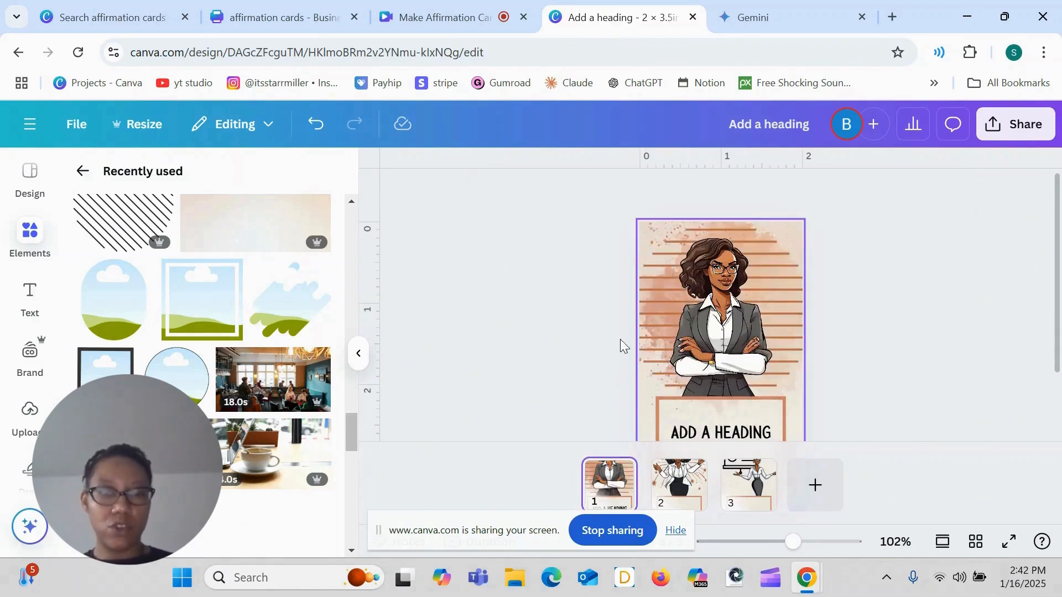
click(656, 230)
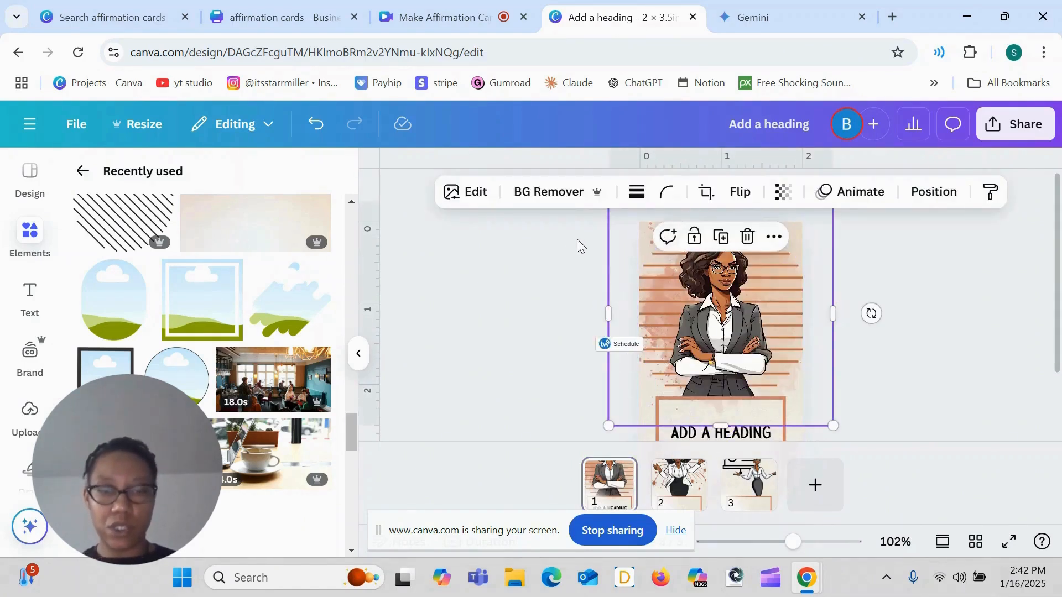
right_click(648, 251)
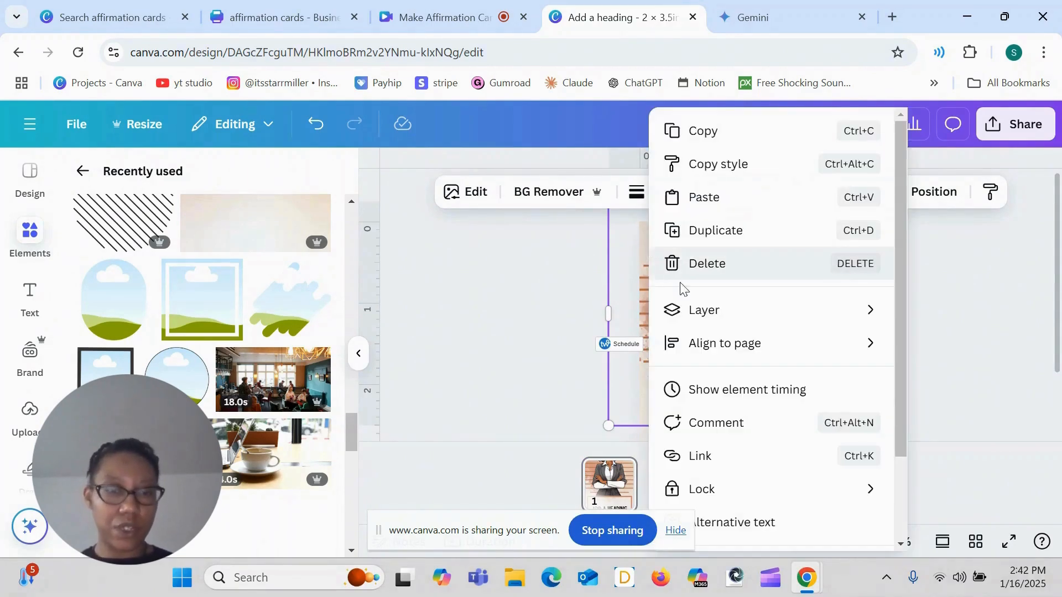
mouse_move(684, 310)
click(512, 460)
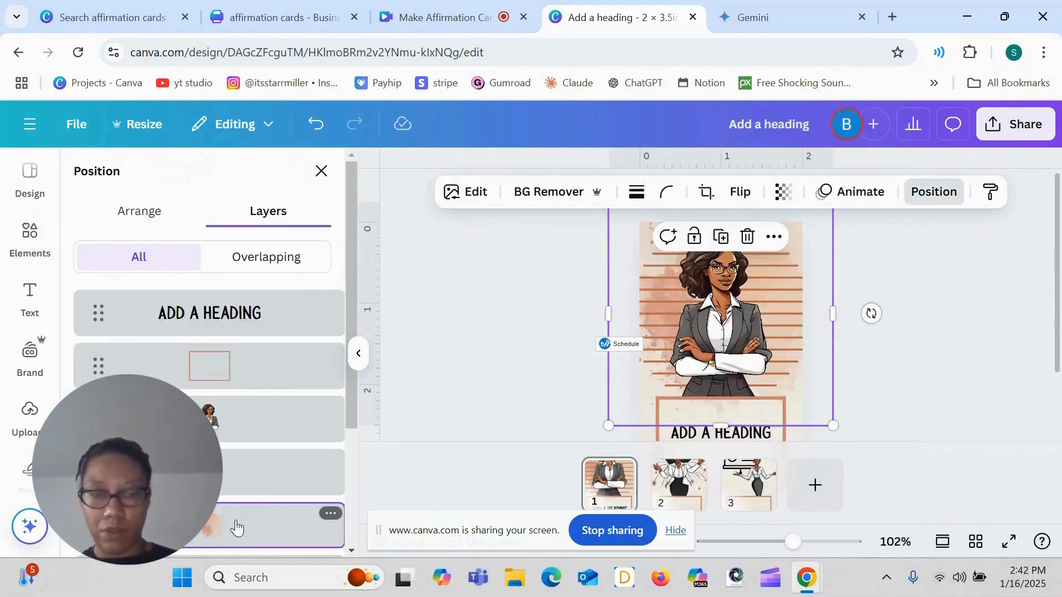
click(749, 485)
key(ctrl+v)
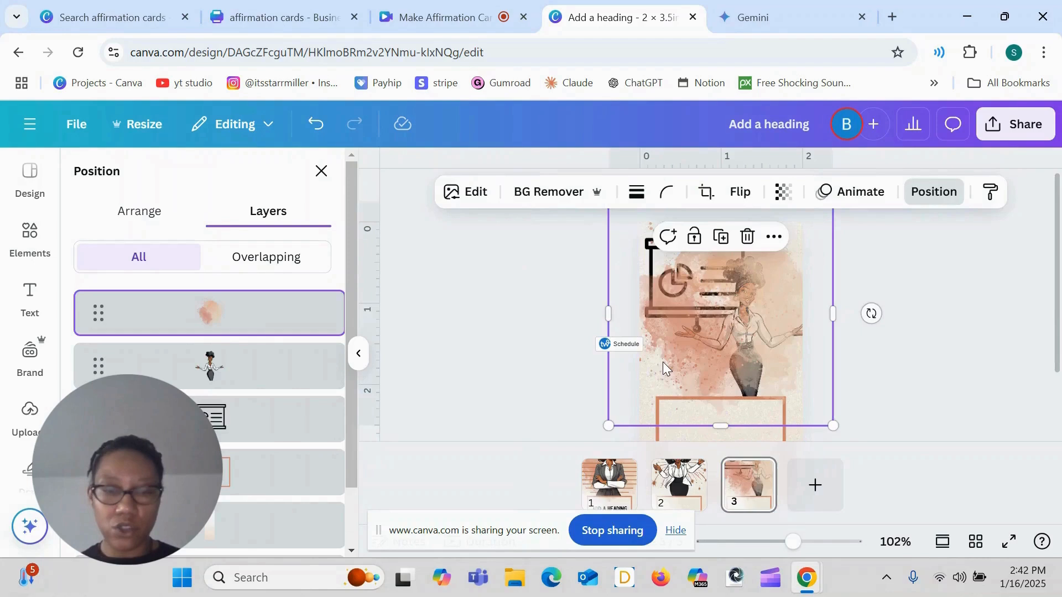
key(ctrl+alt+bracketleft)
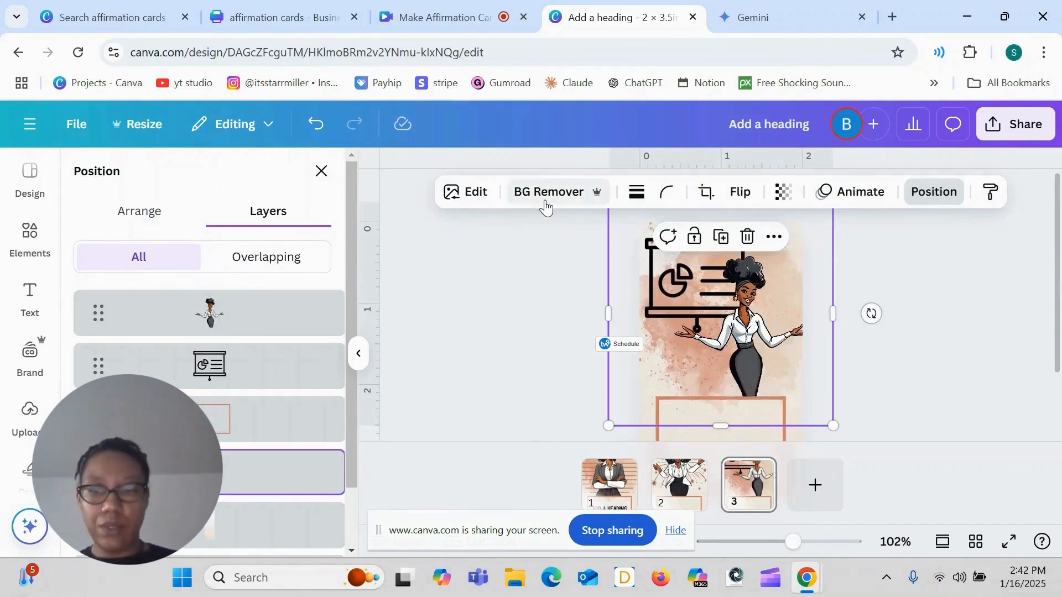
Apply the Mystic duotone effect to the watercolor splash on page 3
click(471, 192)
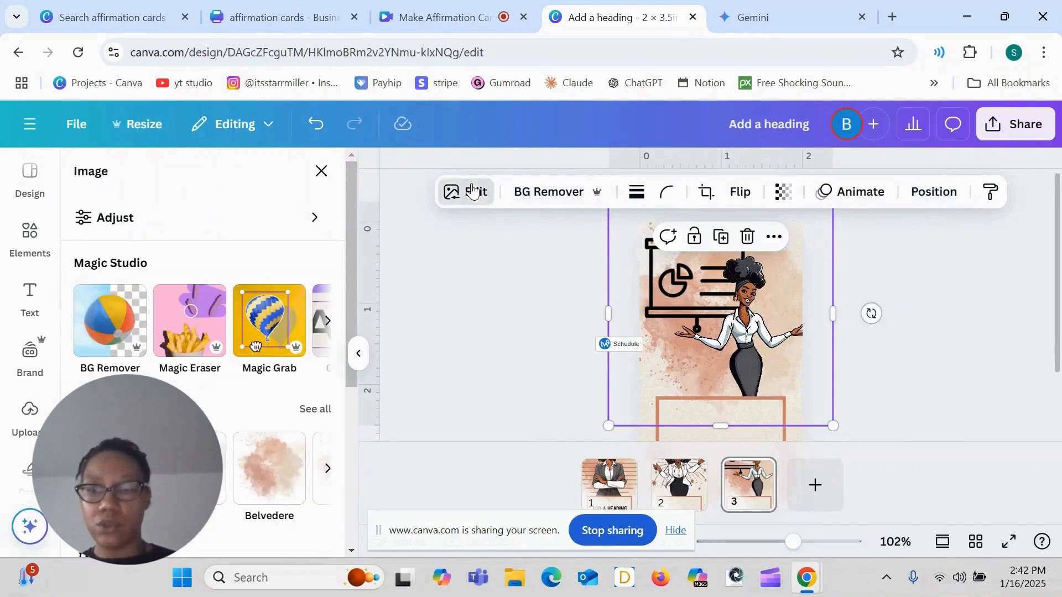
drag(350, 218, 351, 320)
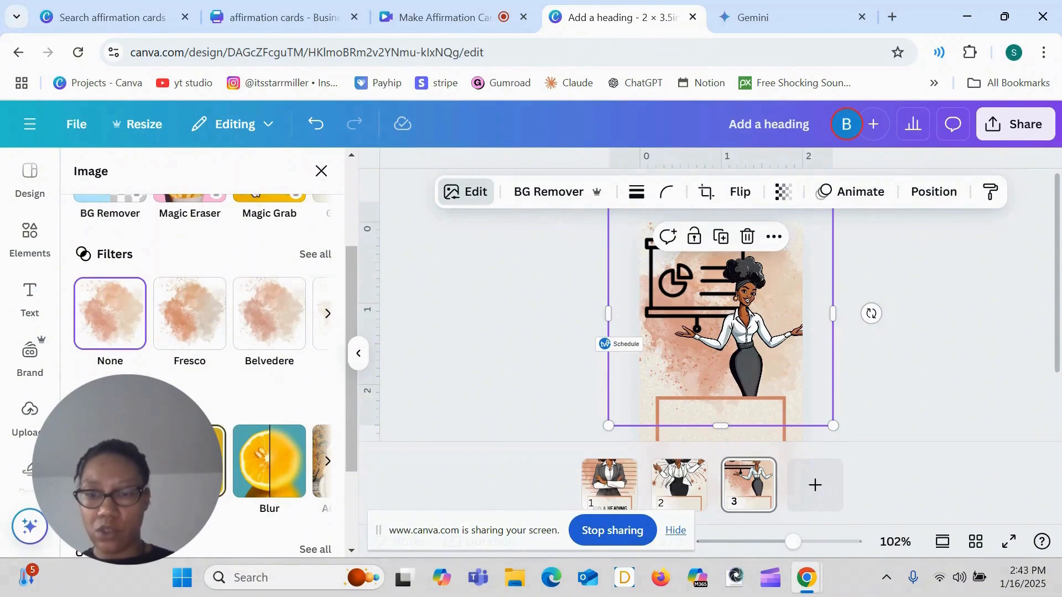
click(194, 461)
drag(350, 277, 342, 427)
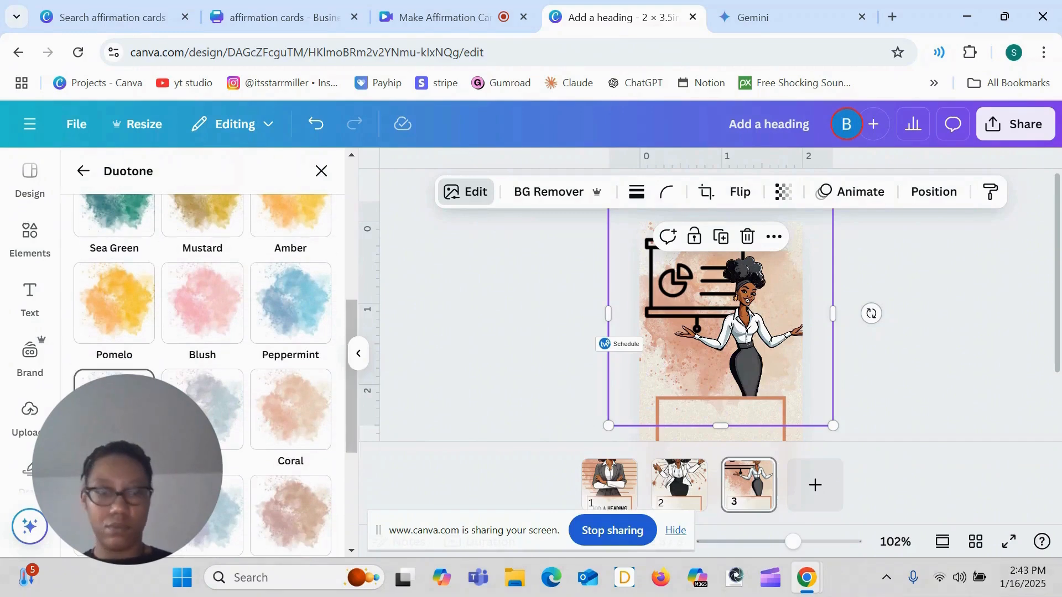
click(114, 399)
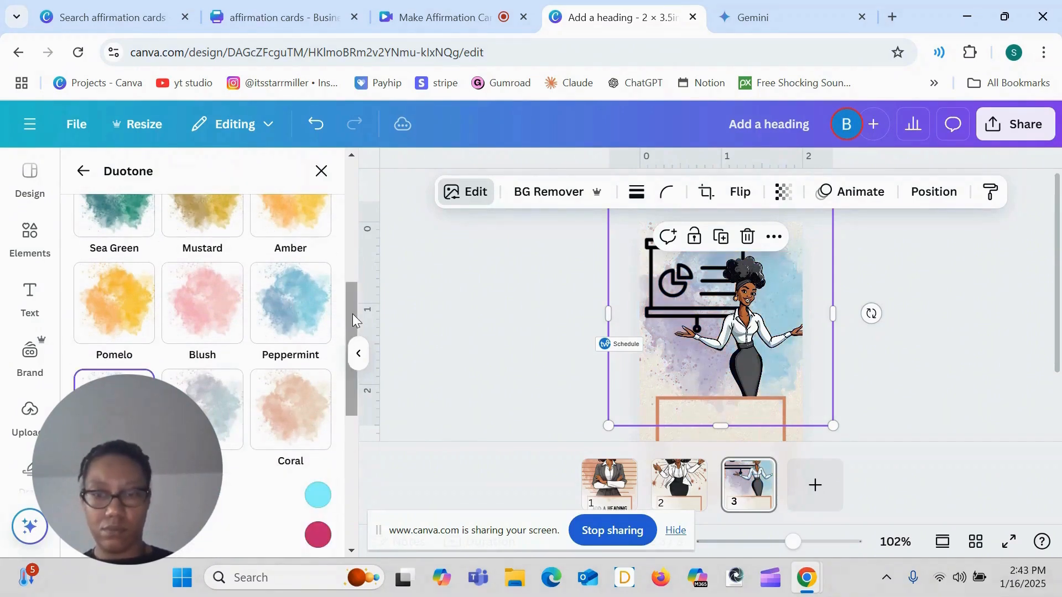
Try the Lavender, Dusk and Pastel duotones on the watercolor splash and return to Mystic
drag(353, 316, 359, 384)
click(115, 460)
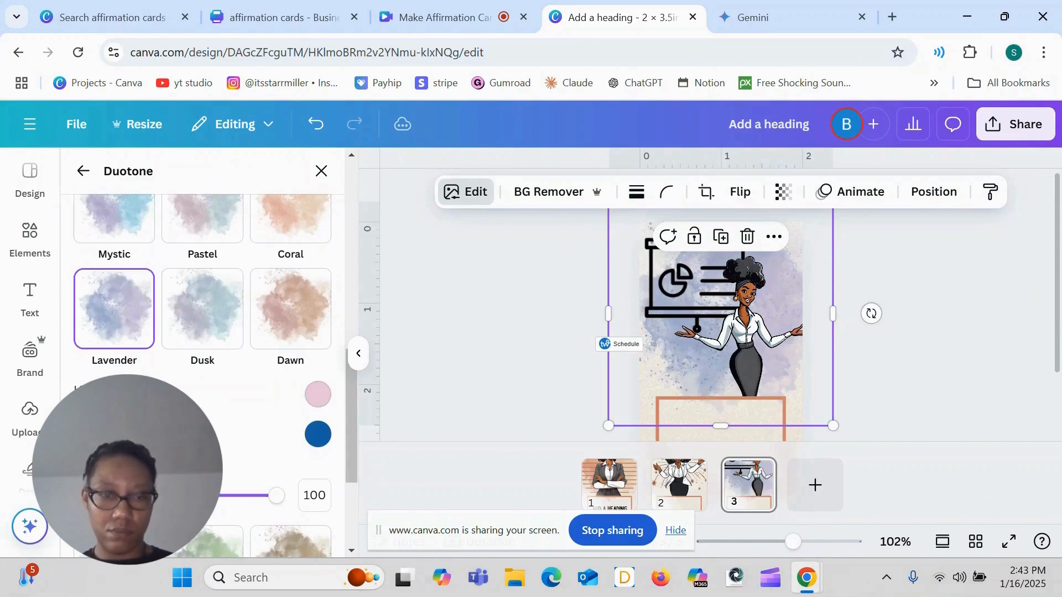
click(198, 341)
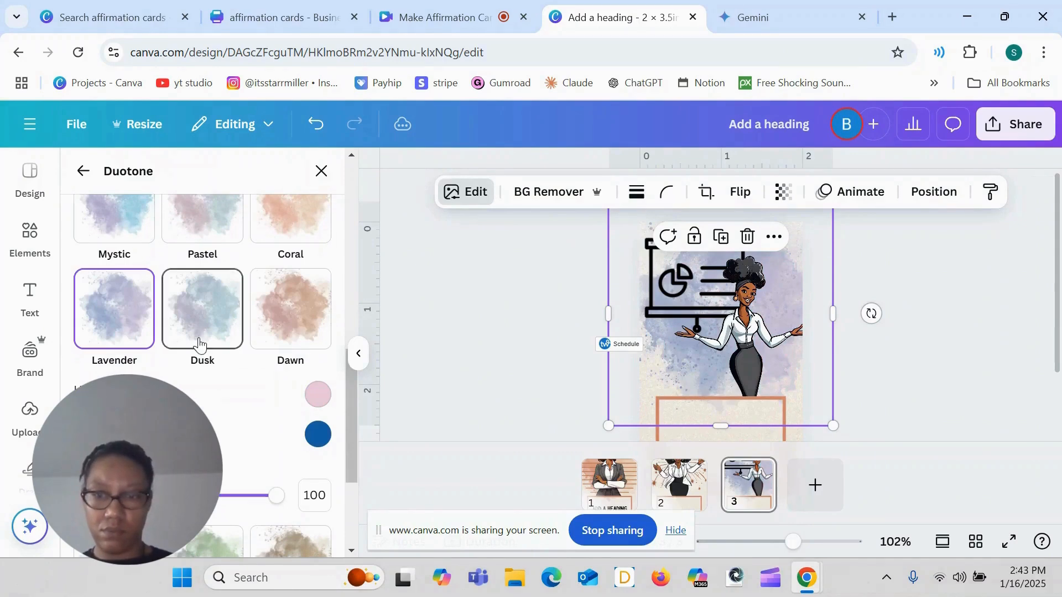
click(220, 211)
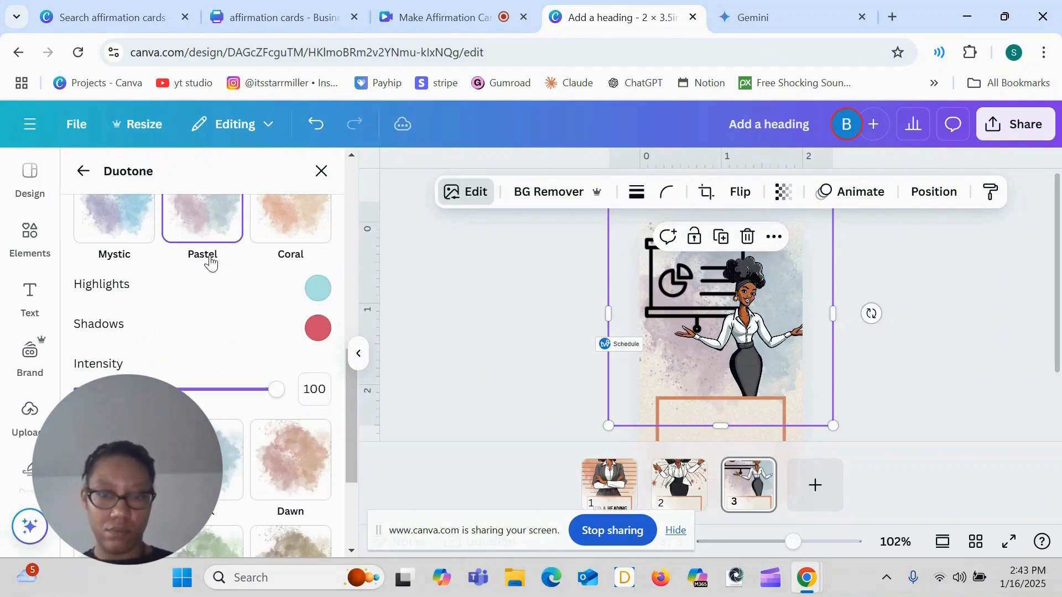
click(215, 460)
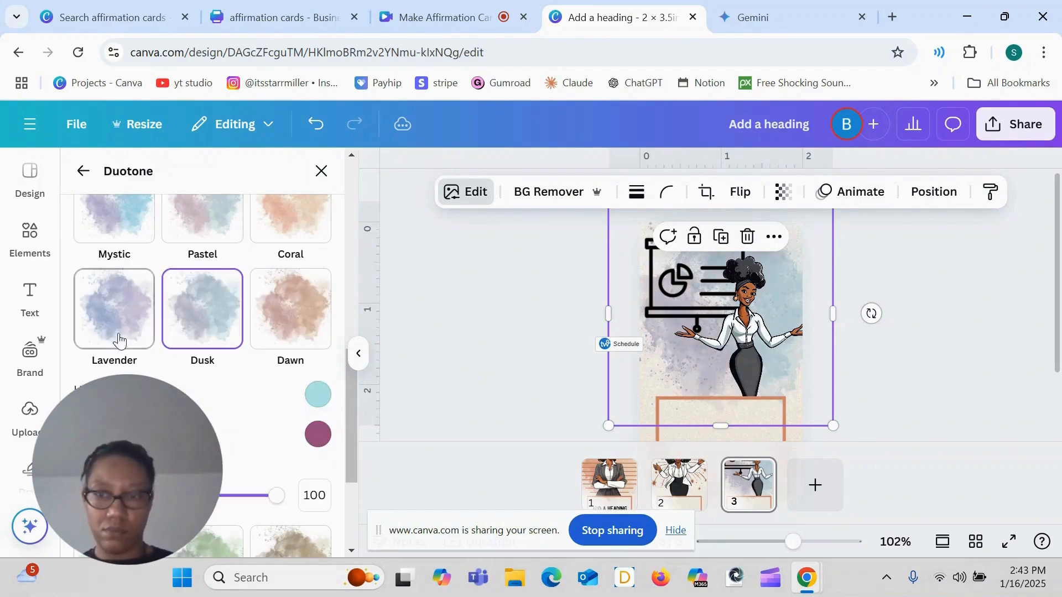
click(114, 308)
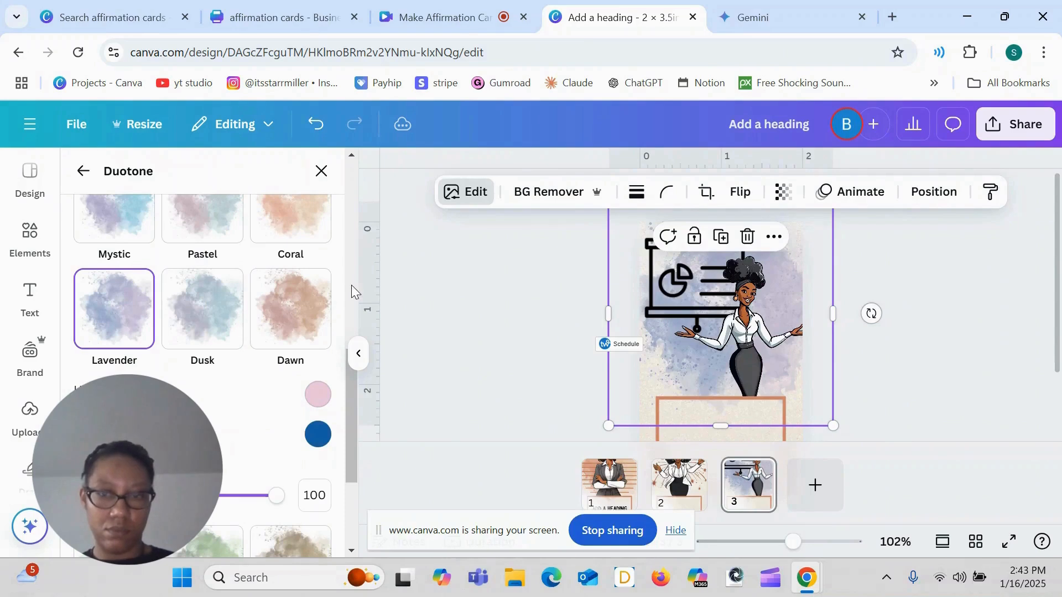
click(129, 232)
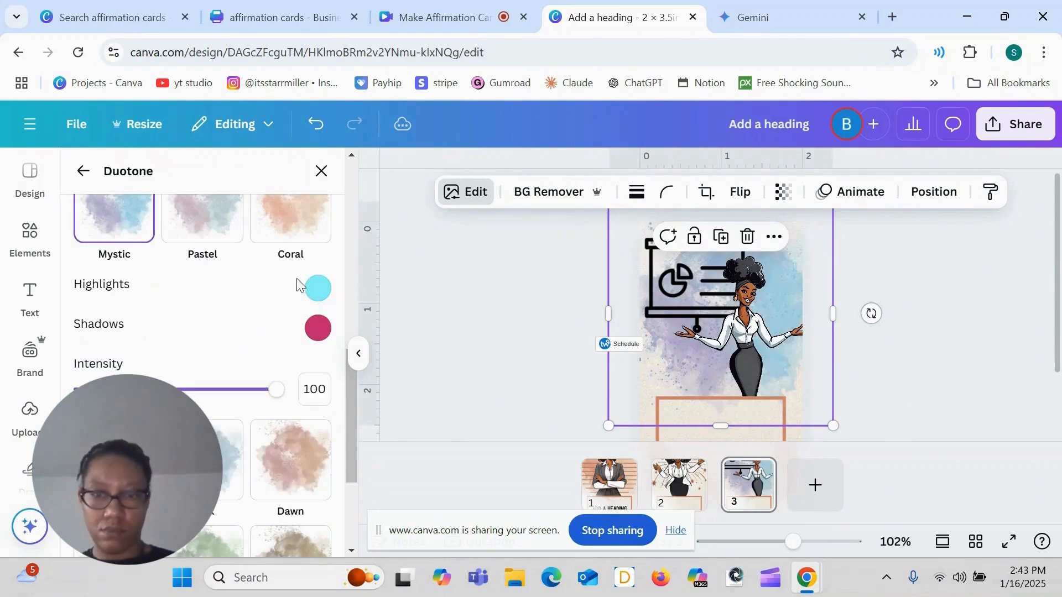
Set the Mystic duotone's highlights colour to the slightly darker cyan #7AE9ED
click(317, 288)
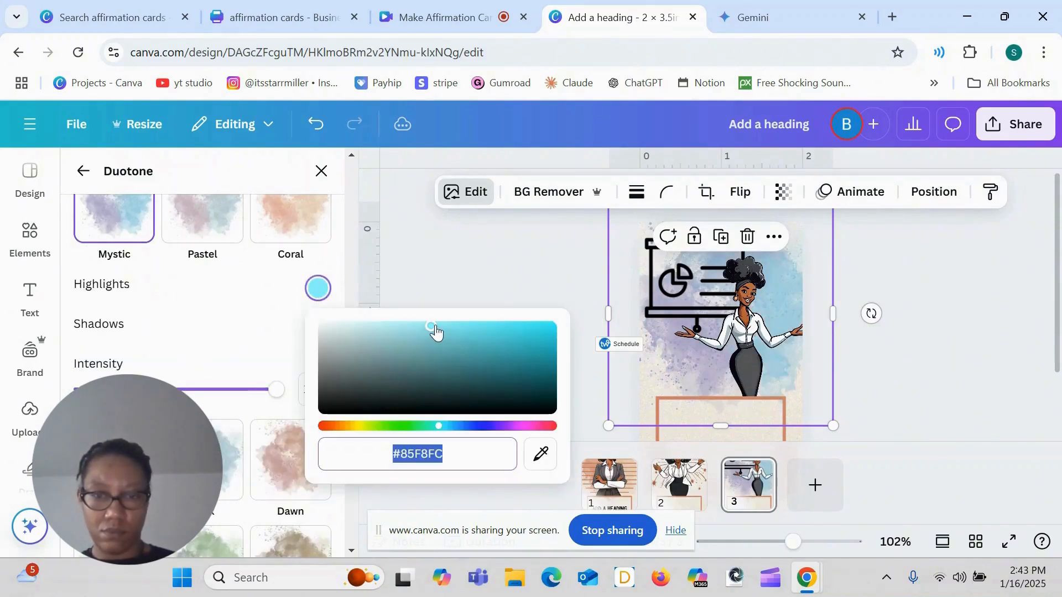
drag(433, 328, 434, 328)
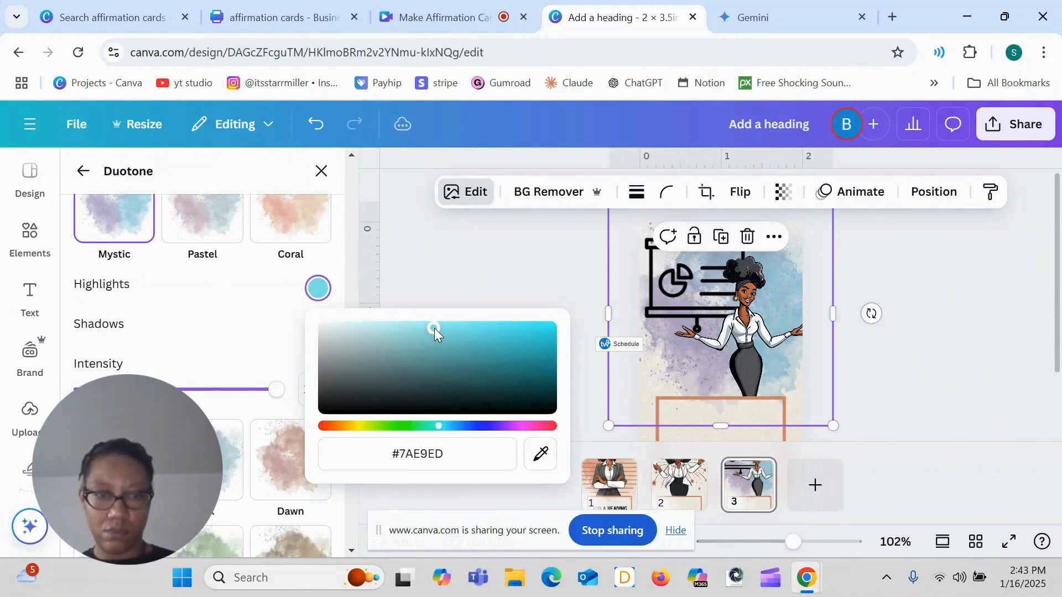
click(483, 264)
Reopen the watercolor splash's duotone settings and change the shadows colour to a slightly darker magenta
click(678, 357)
click(663, 360)
click(463, 190)
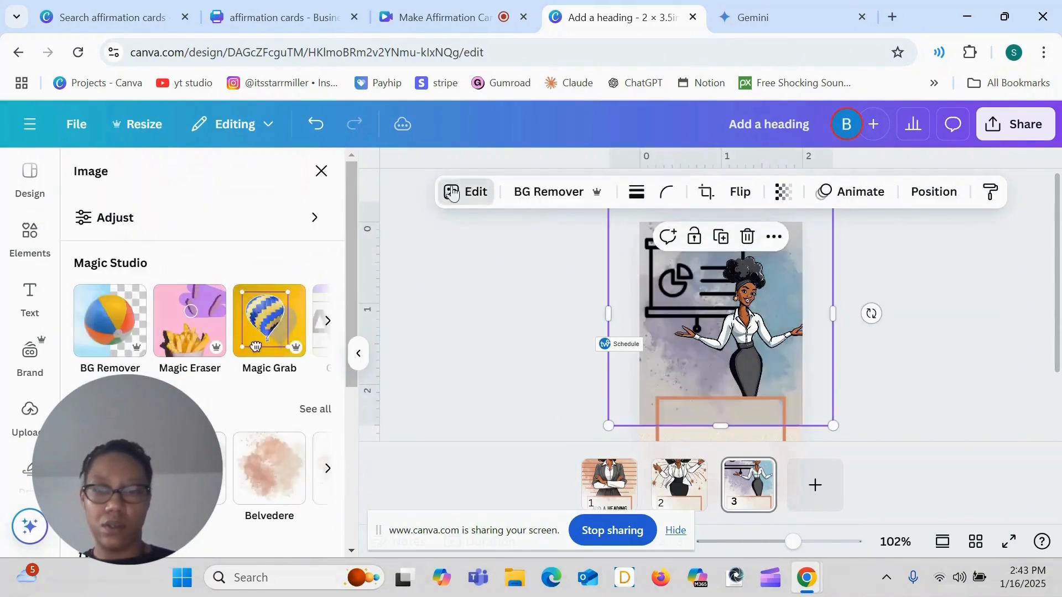
drag(349, 274, 347, 420)
click(193, 399)
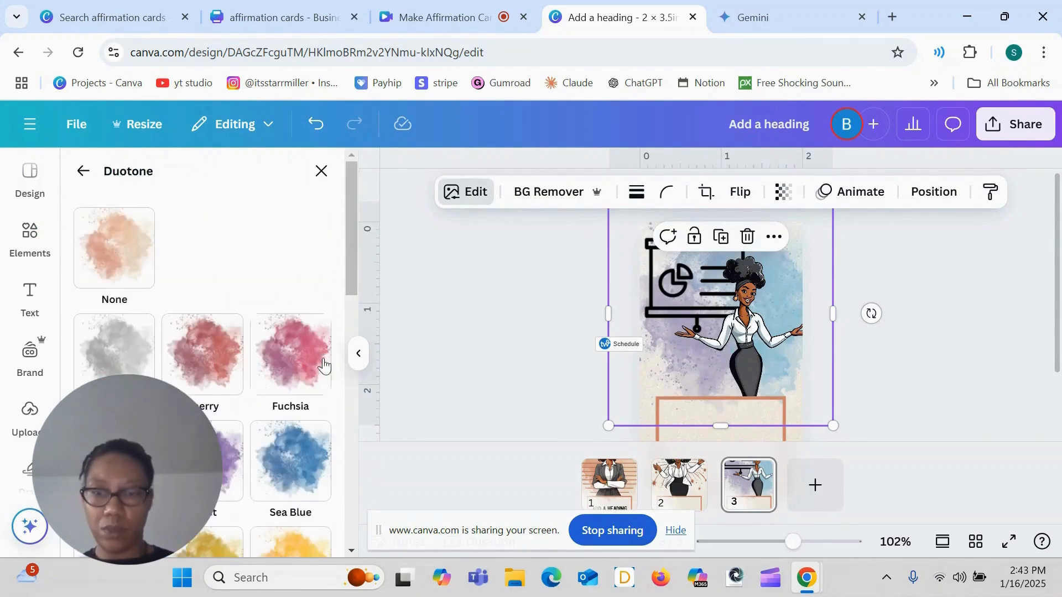
drag(348, 270, 343, 407)
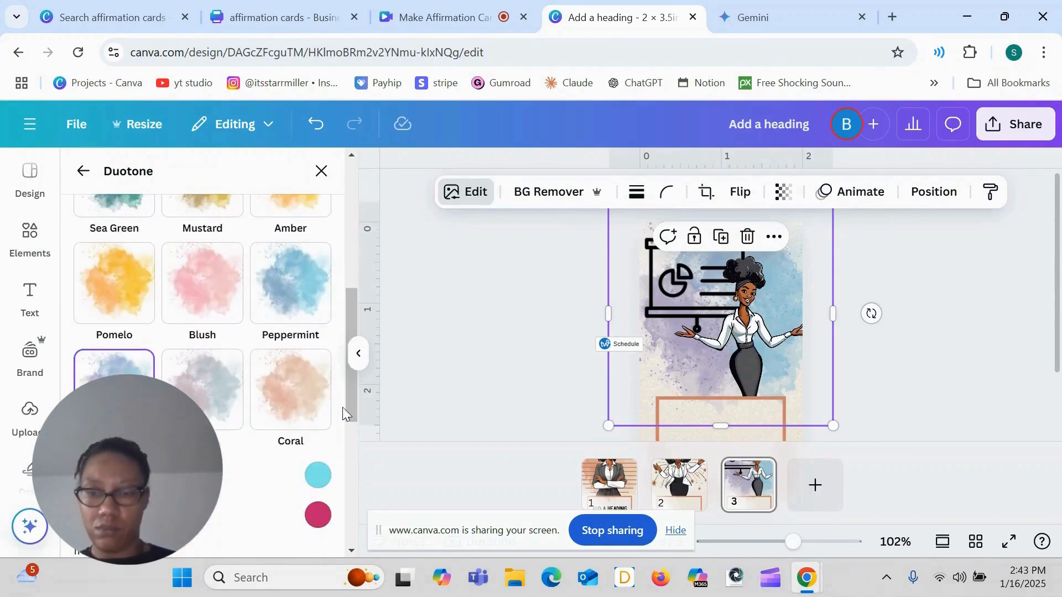
click(318, 515)
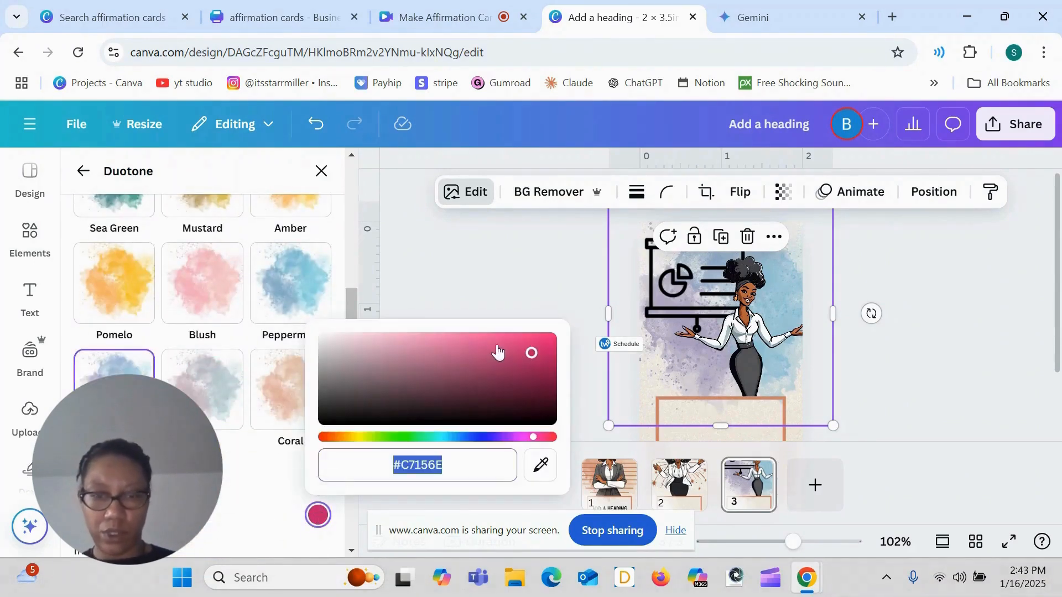
drag(535, 352, 540, 363)
click(527, 241)
scroll(659, 287, down, 2)
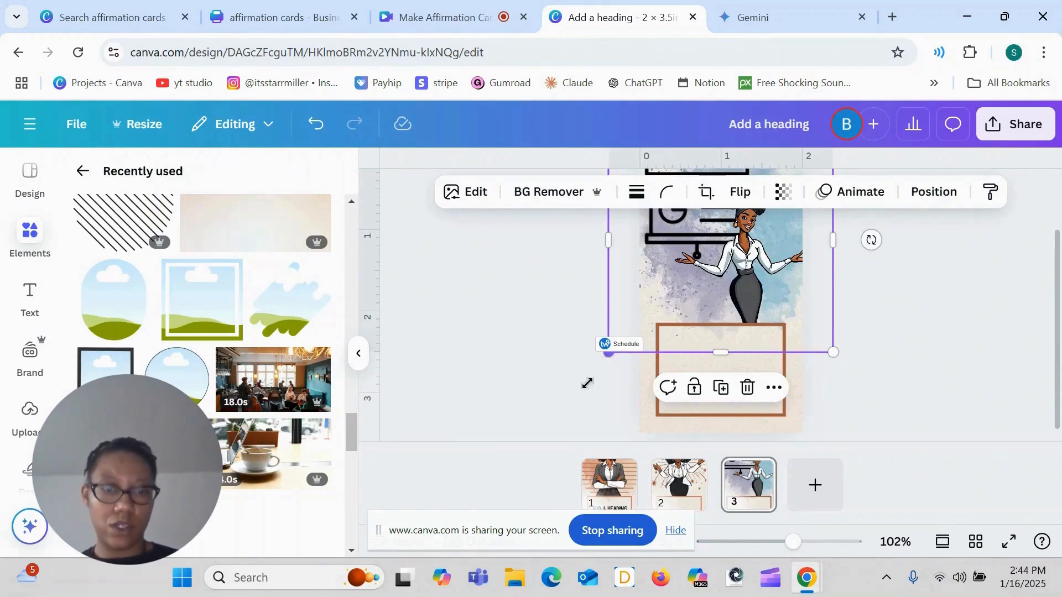
Enlarge the watercolor splash on page 3 so that it extends down behind the framed heading area
drag(611, 354, 575, 440)
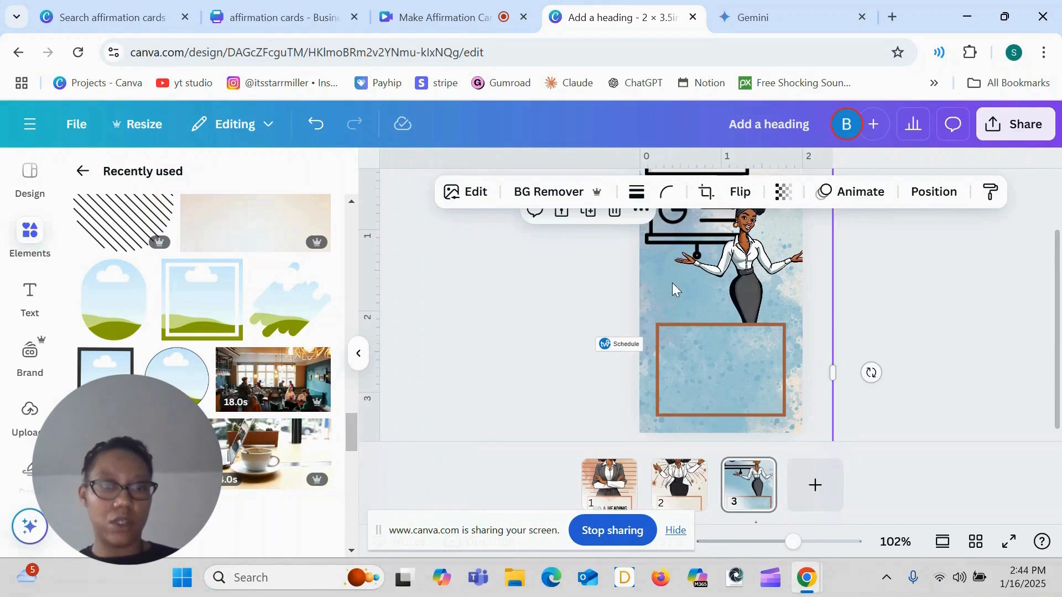
scroll(837, 256, down, 5)
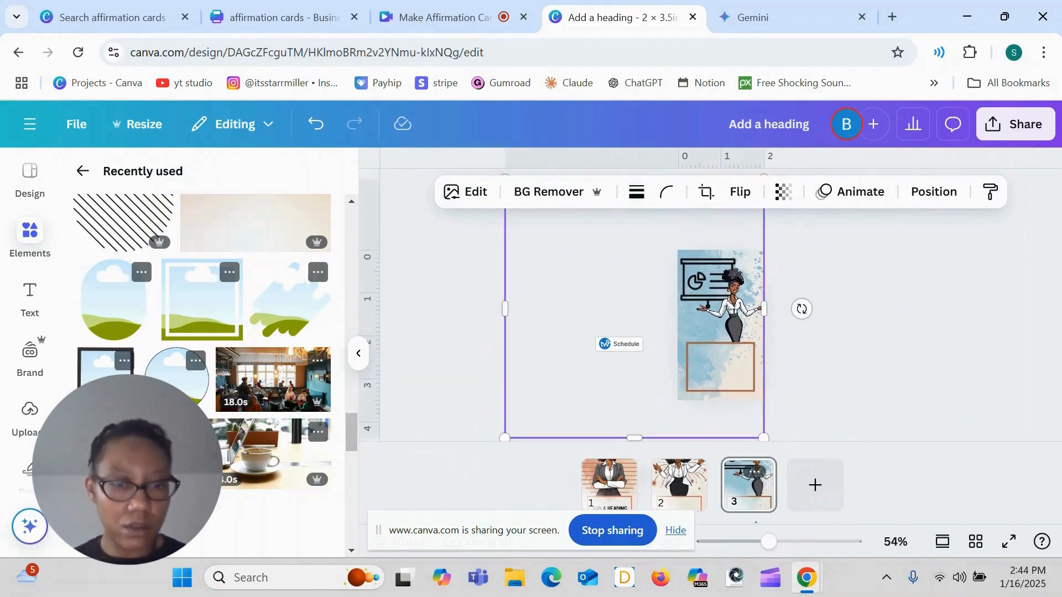
scroll(721, 277, up, 5)
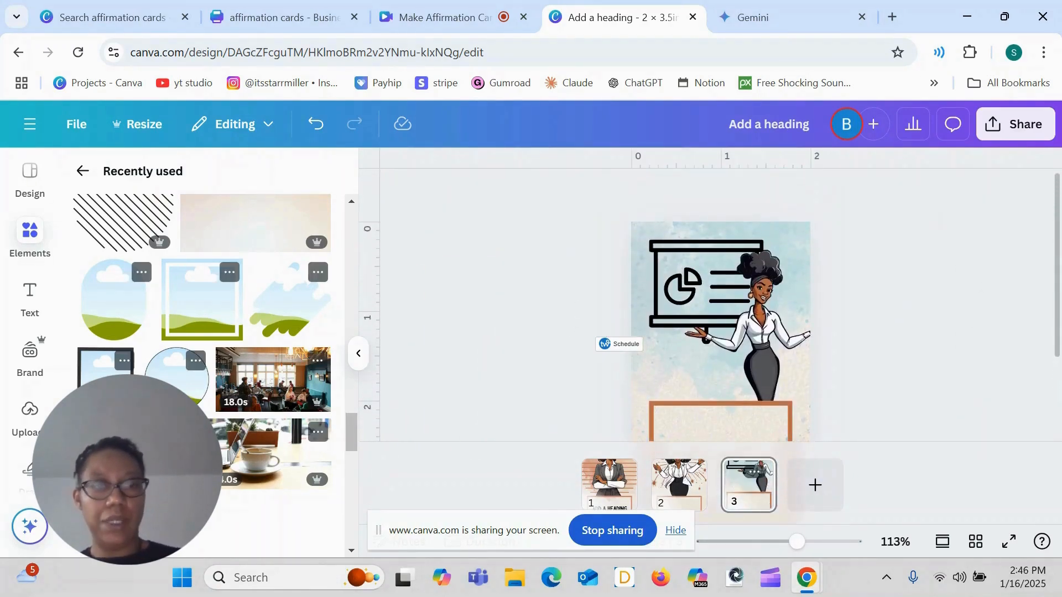
scroll(720, 304, down, 3)
scroll(676, 354, up, 6)
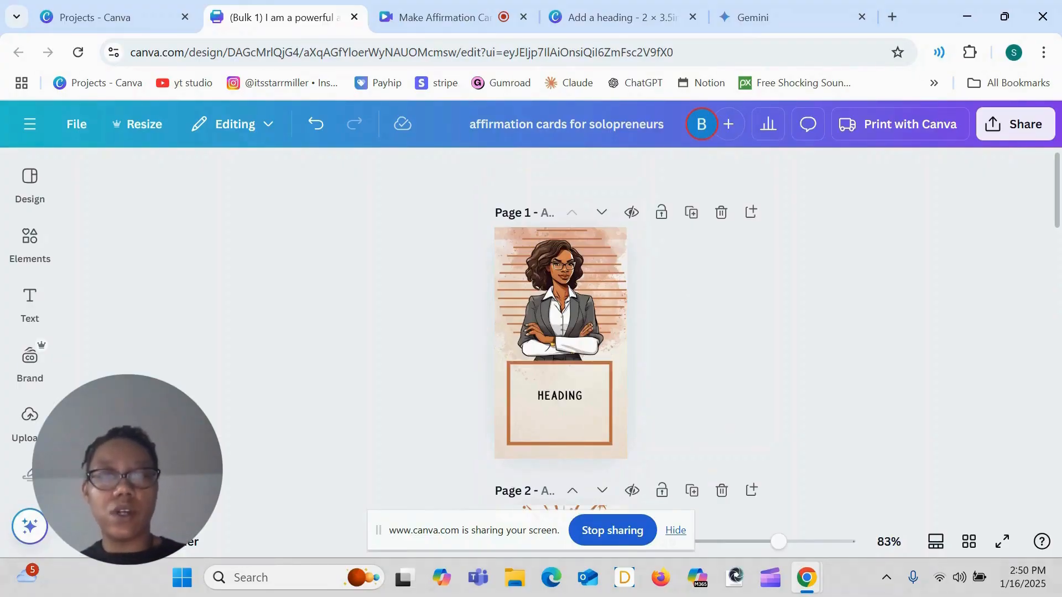
Review all six card designs in the affirmation cards for solopreneurs document, checking each businesswoman, background and HEADING frame
scroll(560, 332, down, 5)
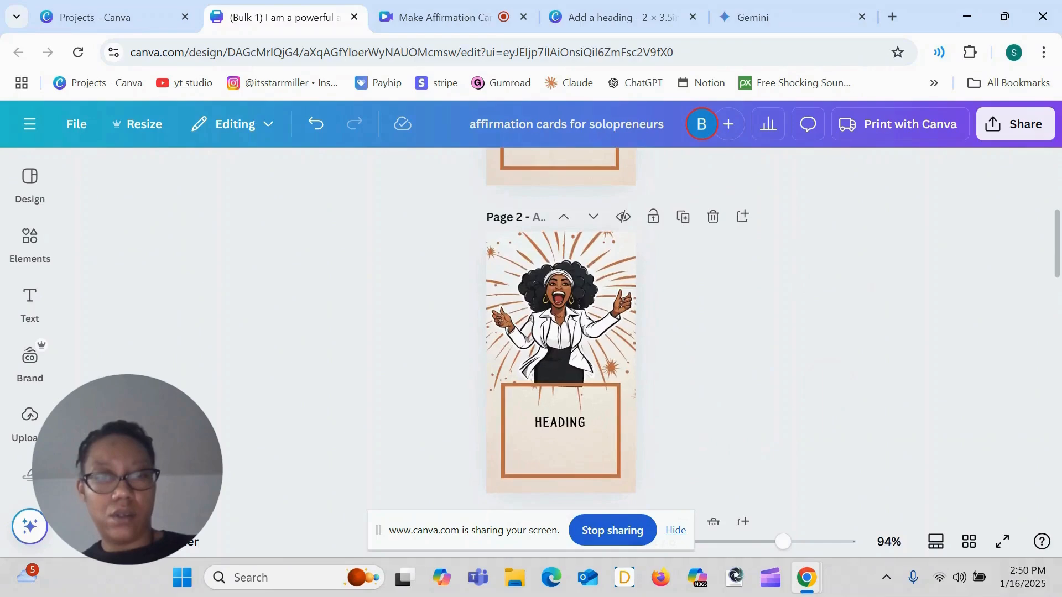
scroll(560, 332, up, 5)
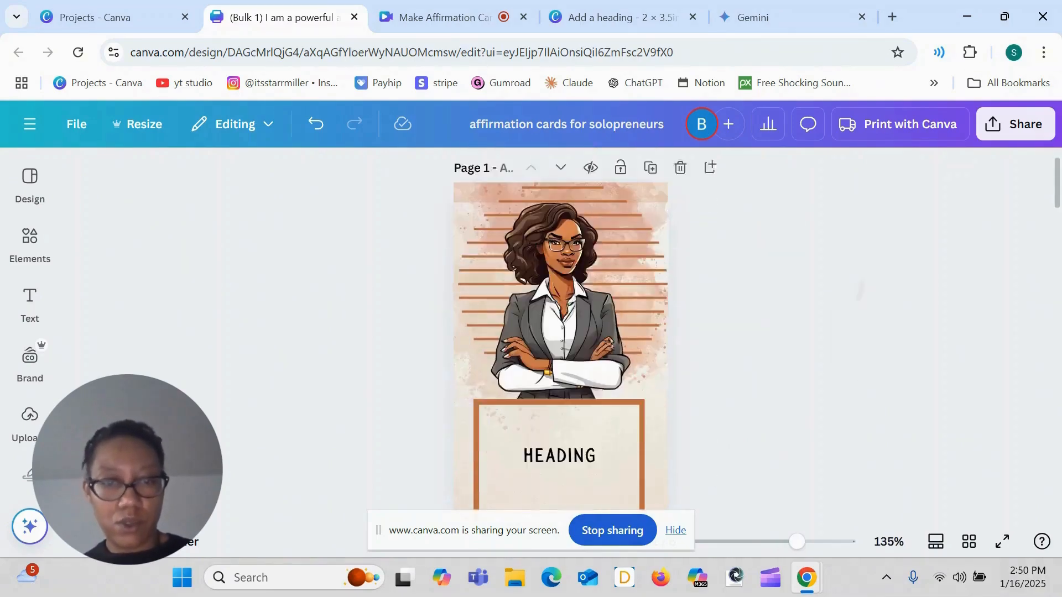
scroll(560, 332, down, 1)
scroll(711, 520, down, 7)
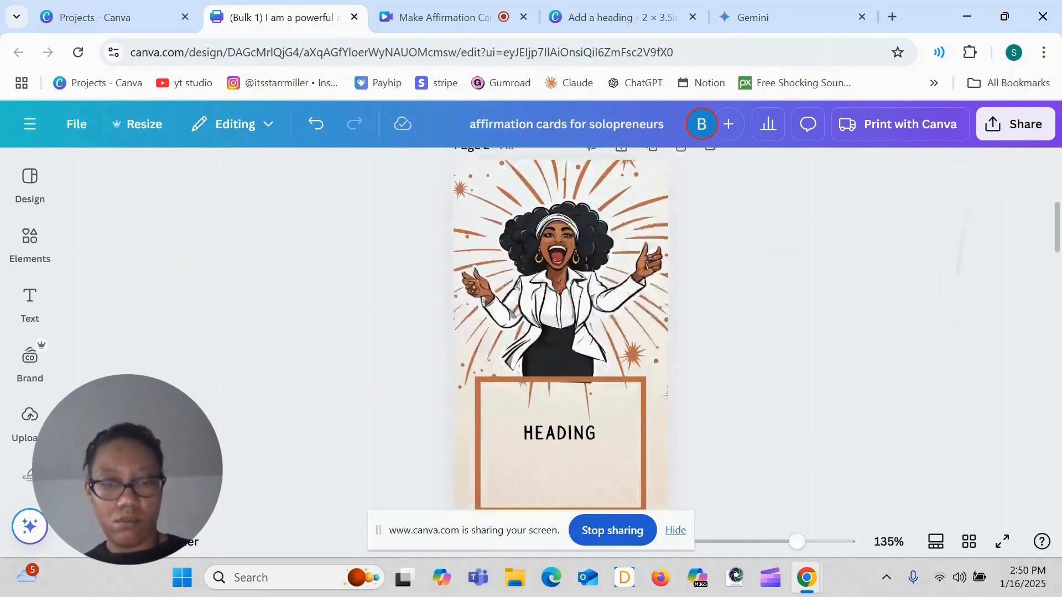
scroll(560, 332, down, 7)
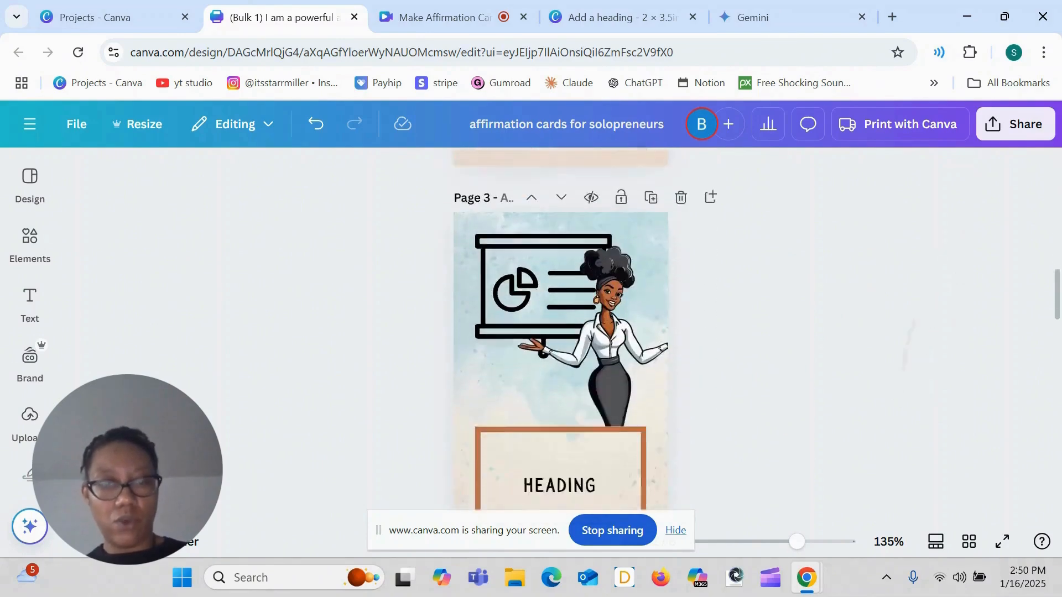
scroll(561, 332, up, 2)
scroll(561, 332, down, 8)
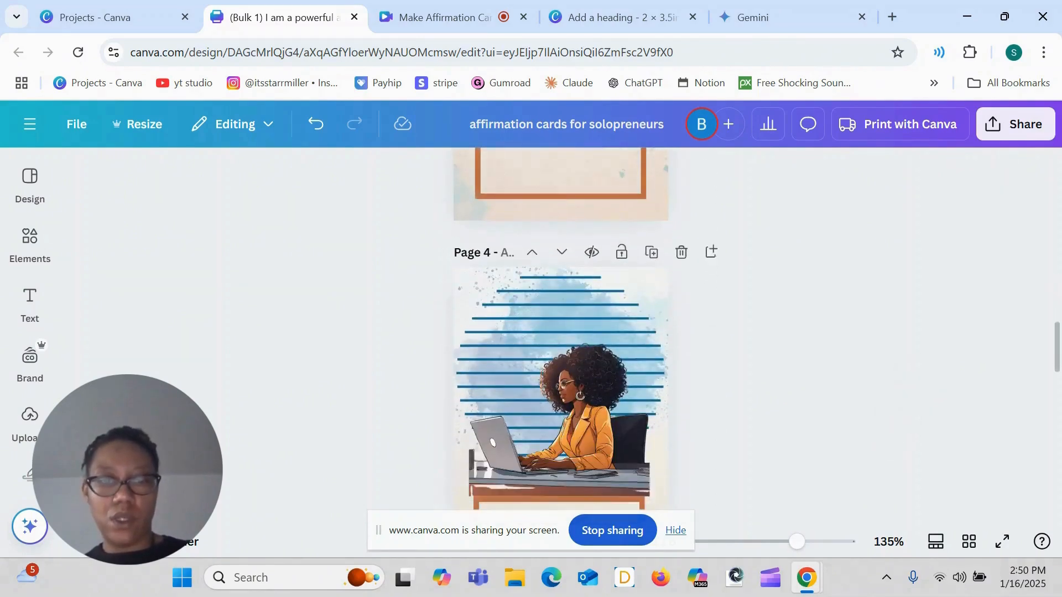
scroll(561, 332, up, 2)
scroll(560, 332, down, 1)
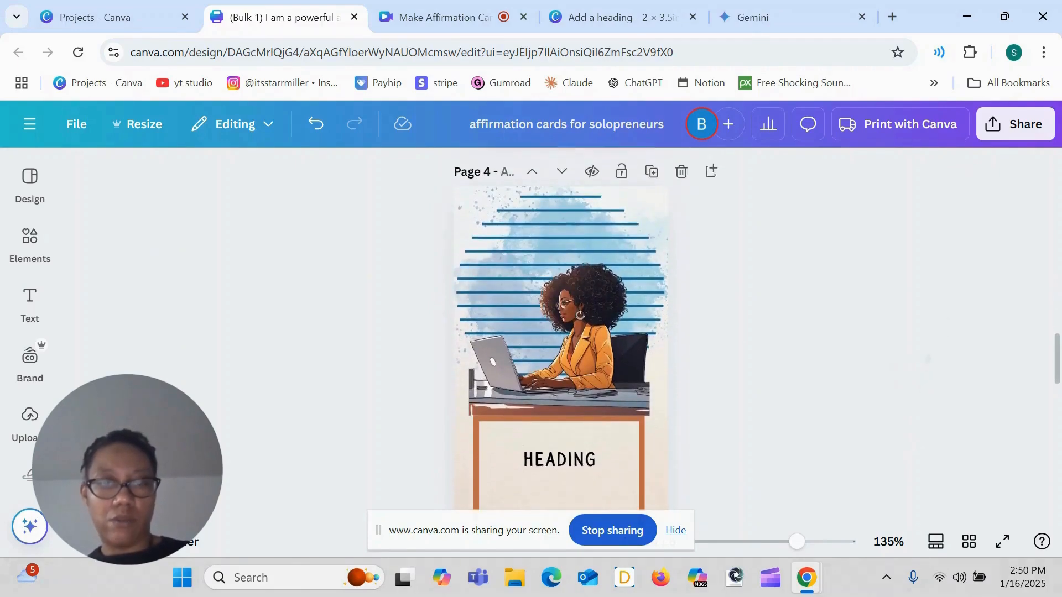
scroll(560, 332, down, 4)
scroll(560, 332, down, 4)
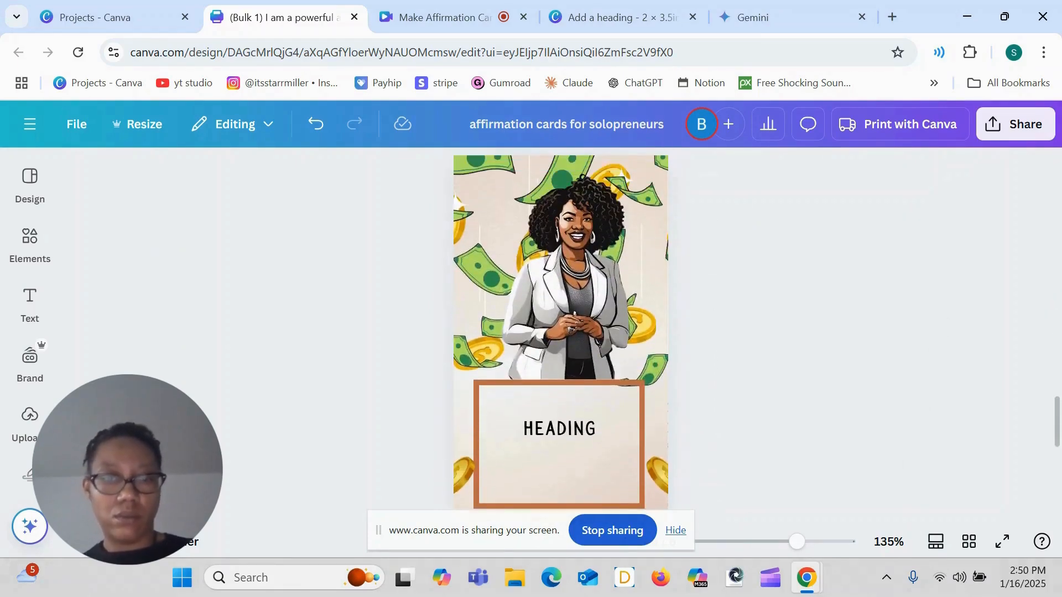
scroll(561, 331, up, 1)
scroll(904, 383, down, 5)
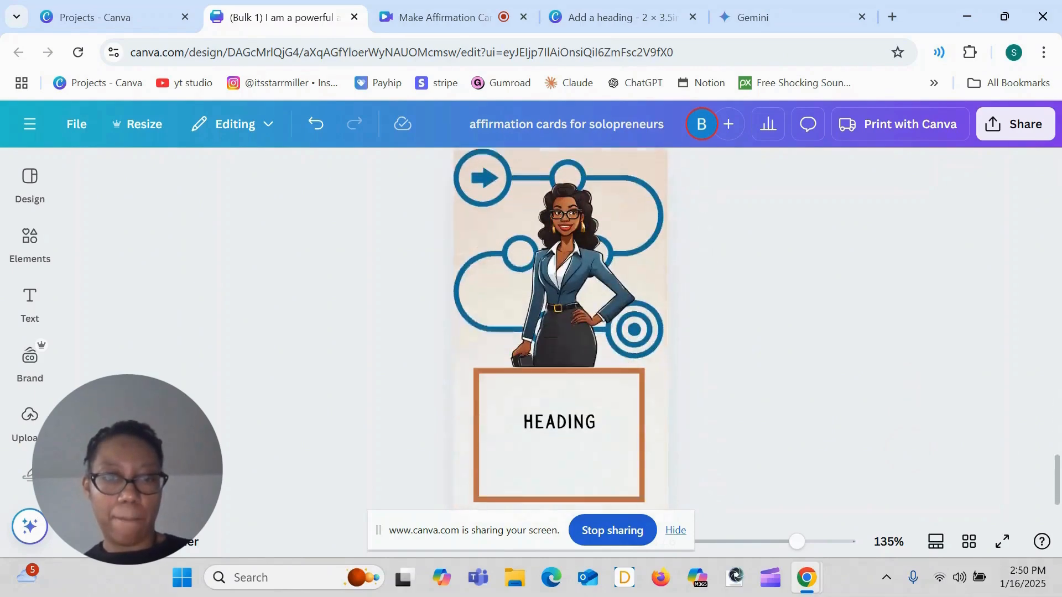
scroll(560, 332, up, 1)
scroll(560, 332, down, 3)
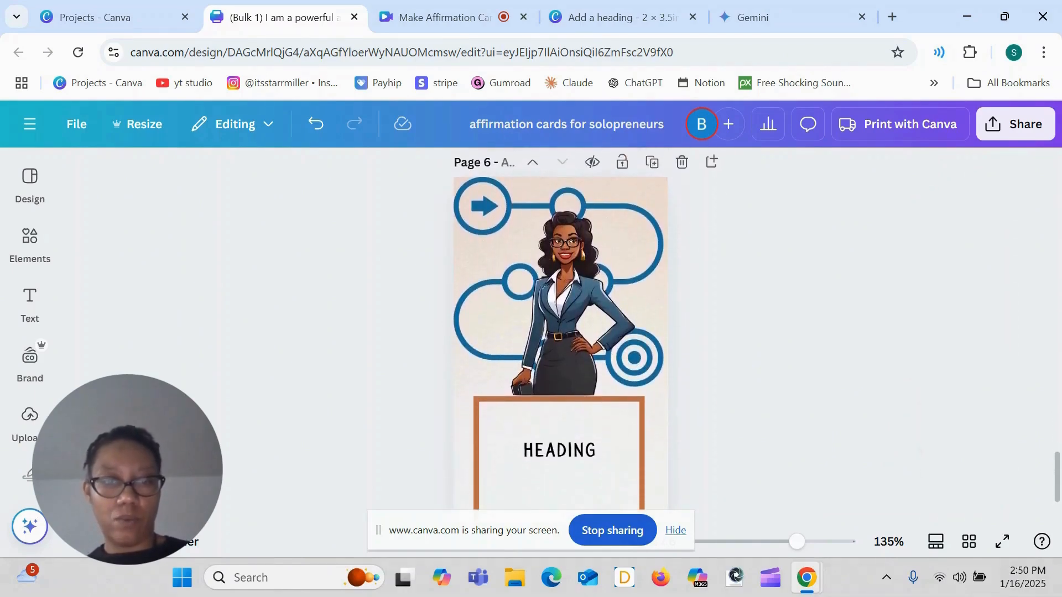
scroll(560, 332, up, 15)
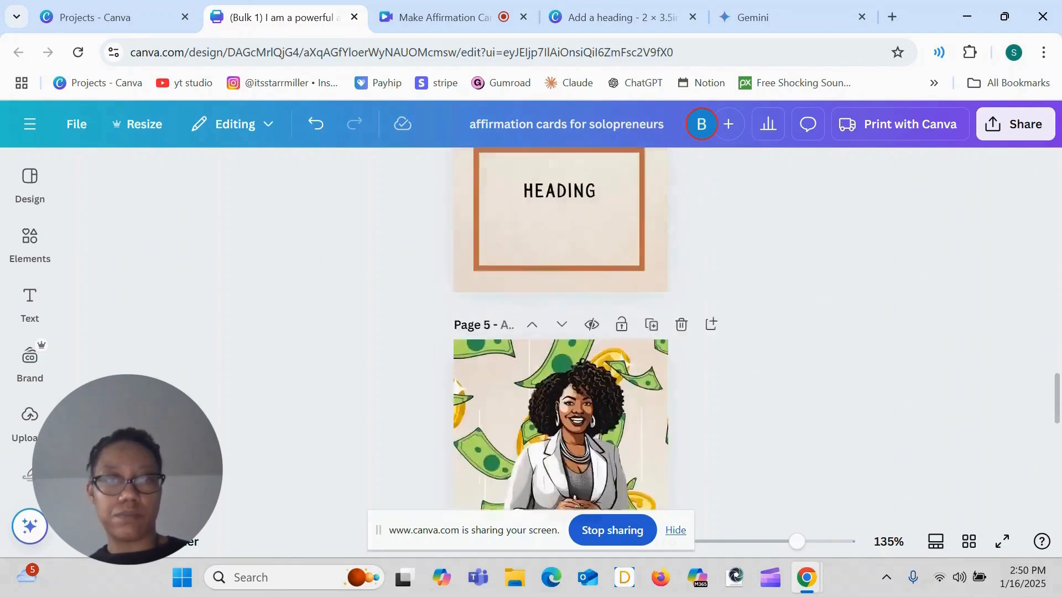
Switch to Gemini and review the 30 affirmations, the full prompt for splitting them into 6 image groups, and the grouped reply
key(ctrl+9)
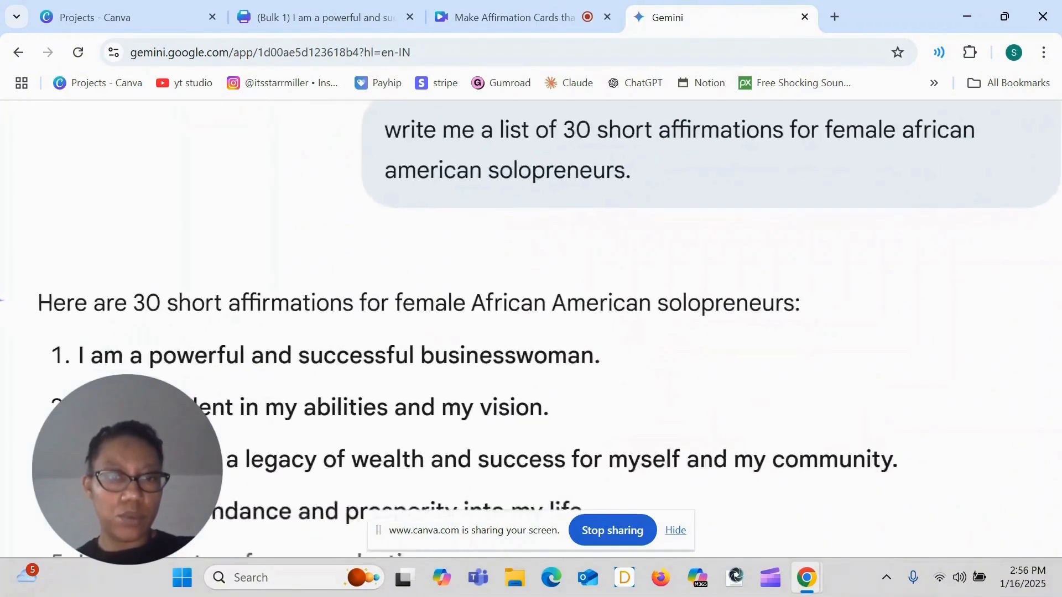
scroll(663, 332, up, 3)
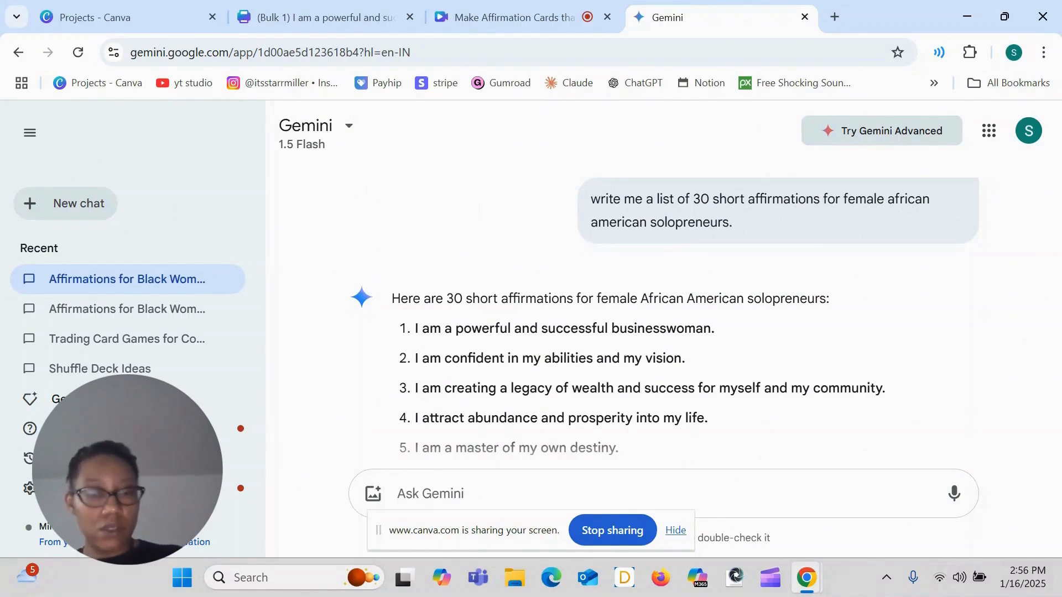
scroll(663, 313, down, 20)
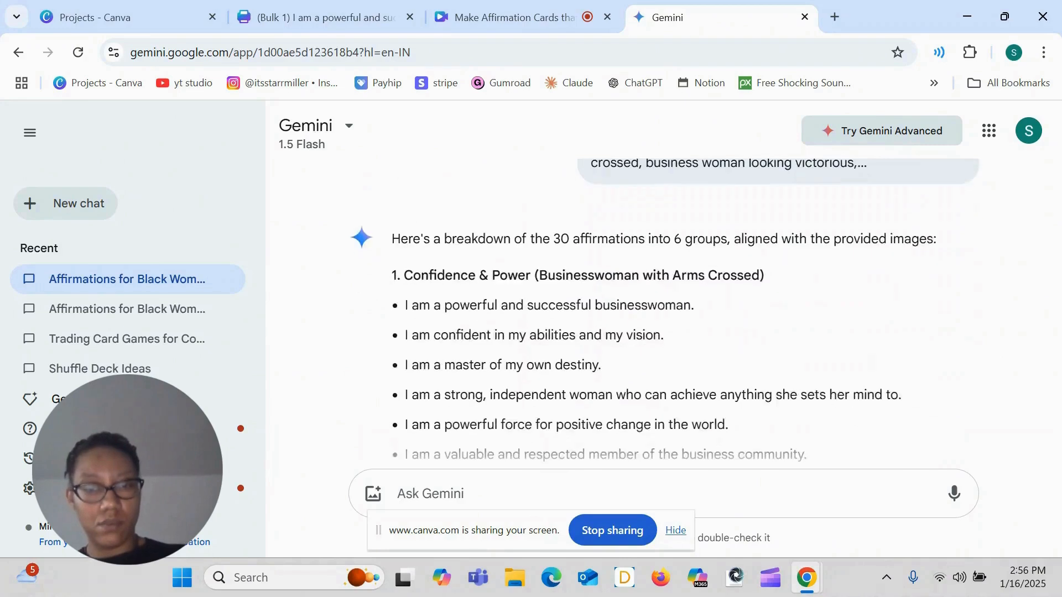
scroll(664, 314, up, 2)
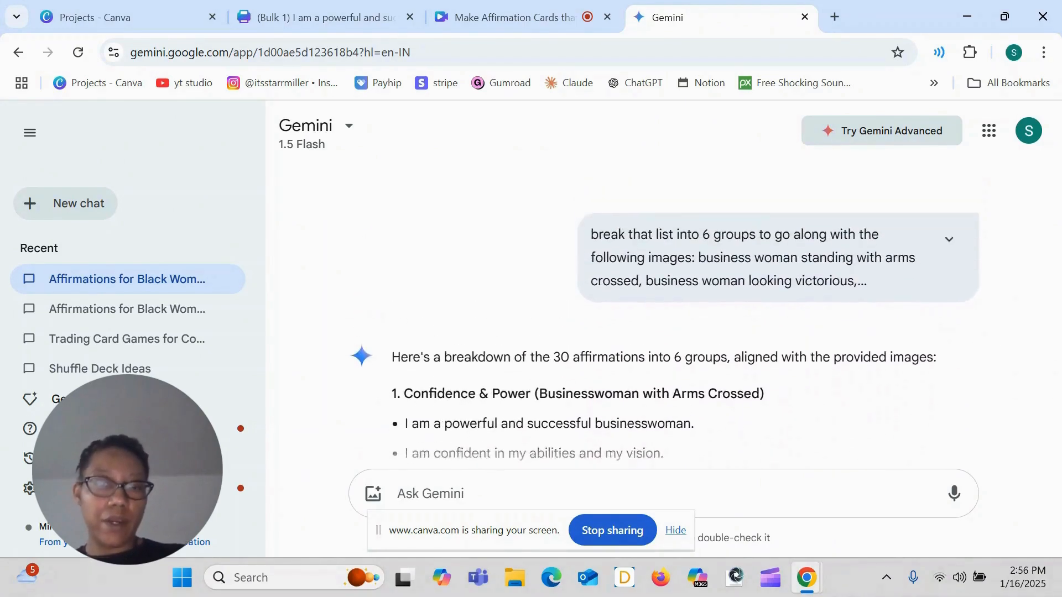
scroll(705, 329, up, 1)
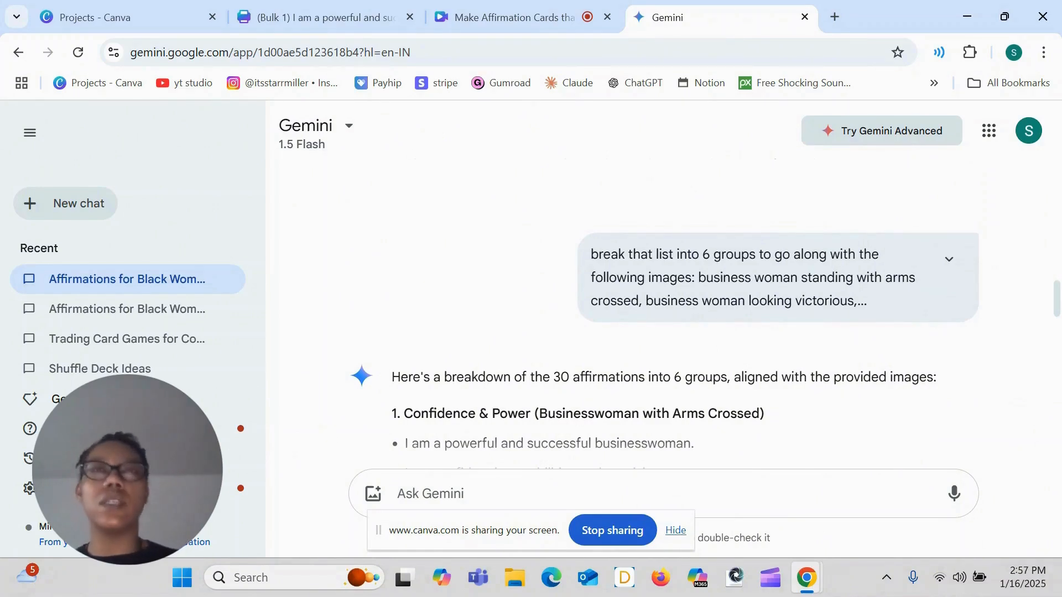
click(950, 259)
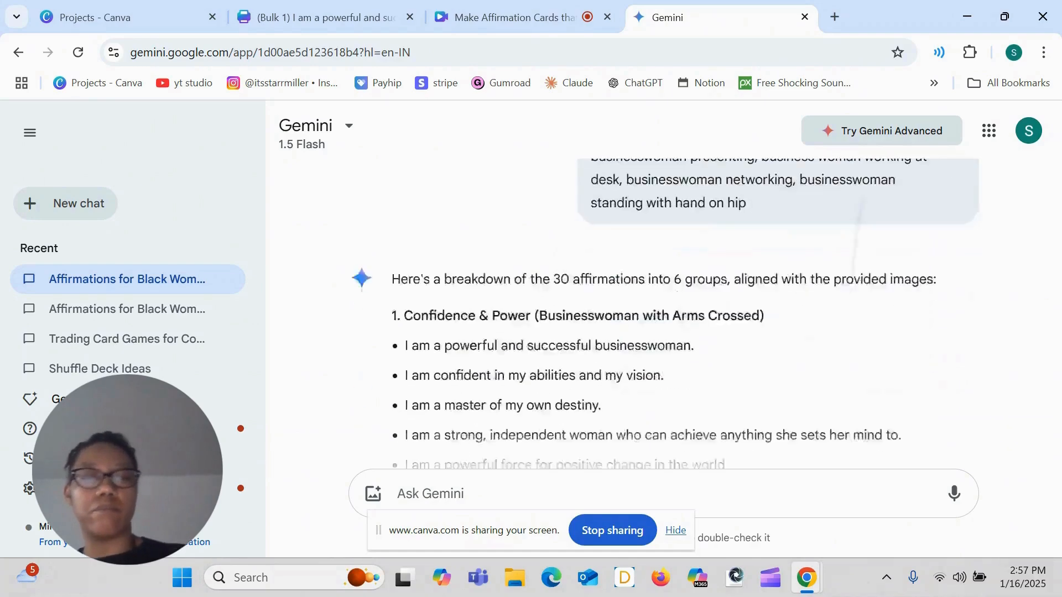
scroll(664, 309, up, 3)
scroll(663, 309, up, 1)
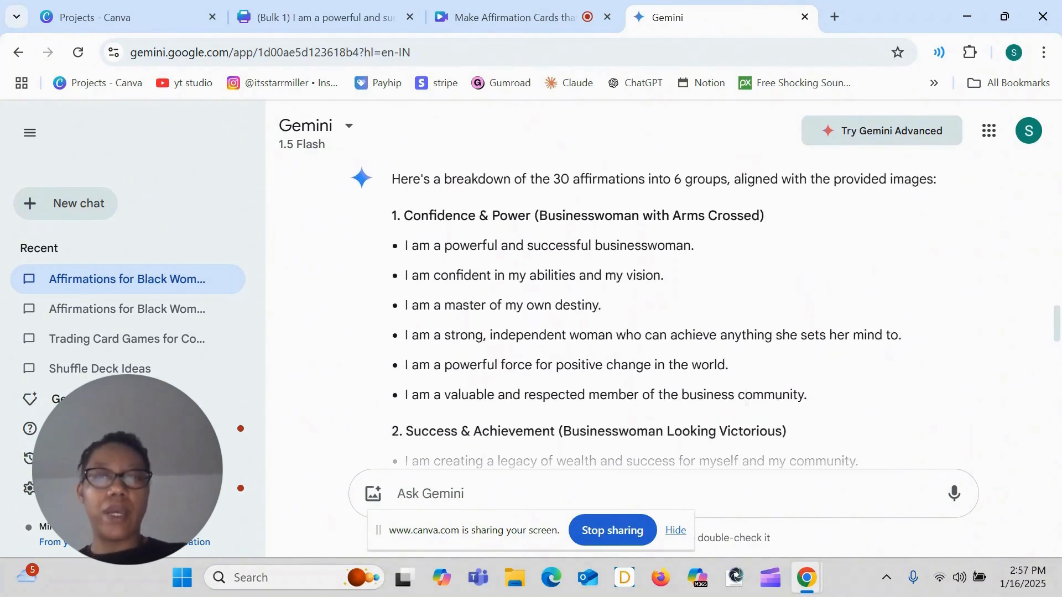
Switch back to the Canva card design and open manual data entry in Bulk create
click(359, 17)
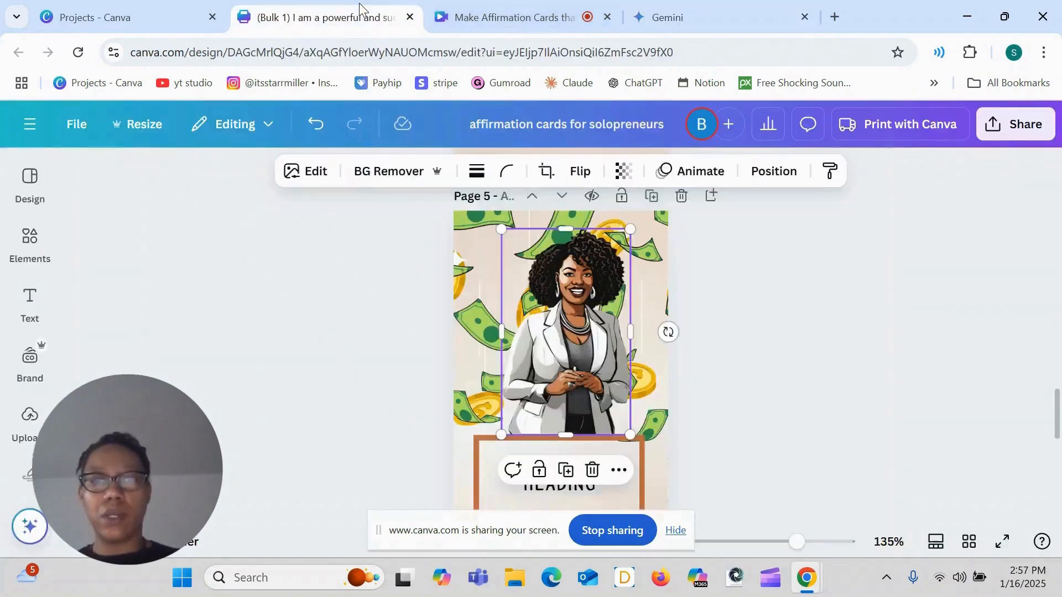
click(25, 475)
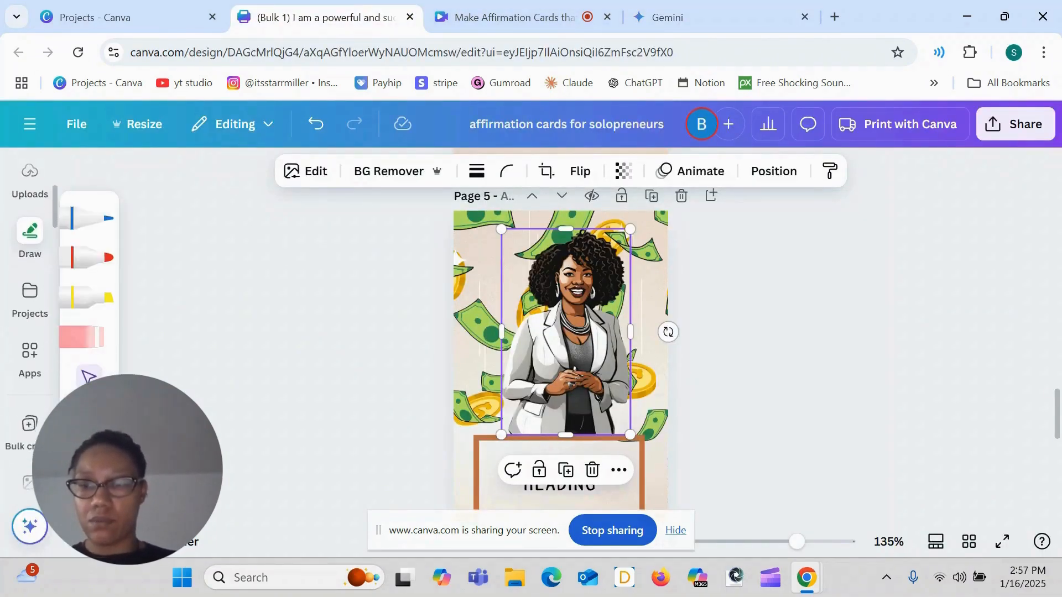
click(29, 423)
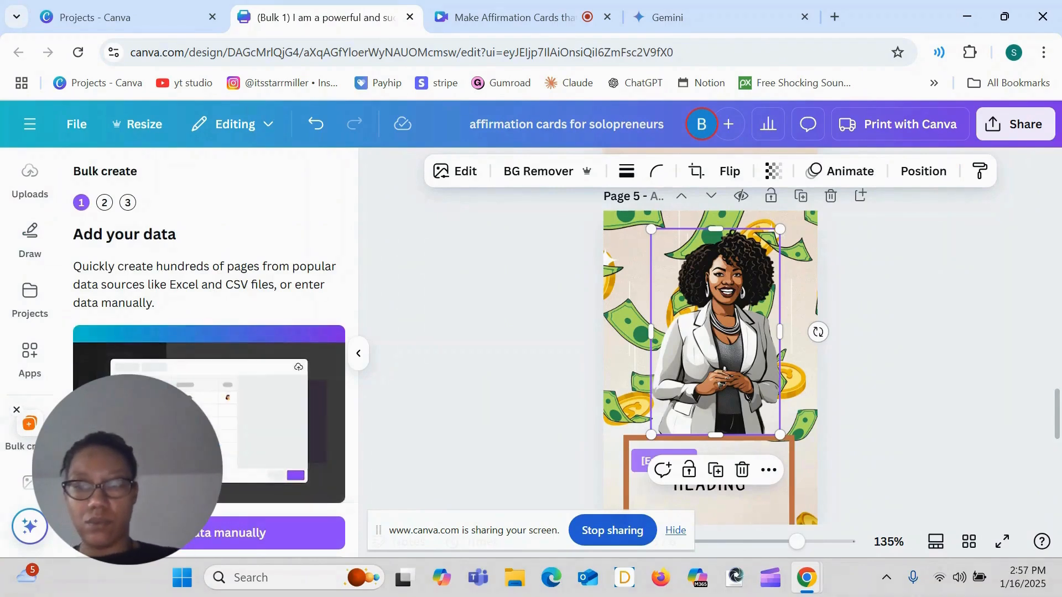
click(195, 536)
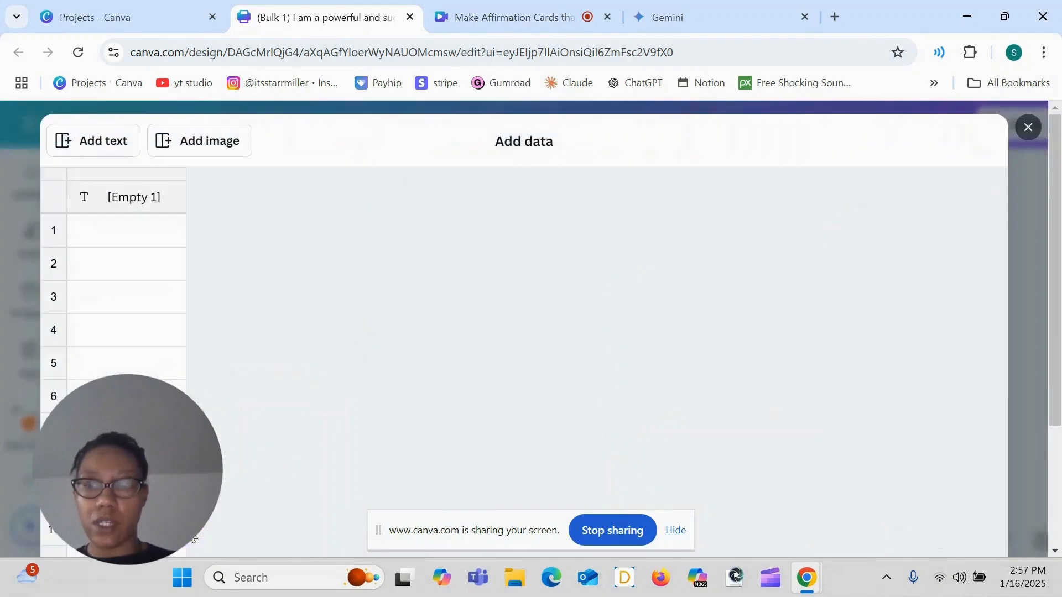
Add five more text columns to the bulk data table, making one column per affirmation group
click(107, 140)
click(107, 140)
click(107, 141)
click(107, 141)
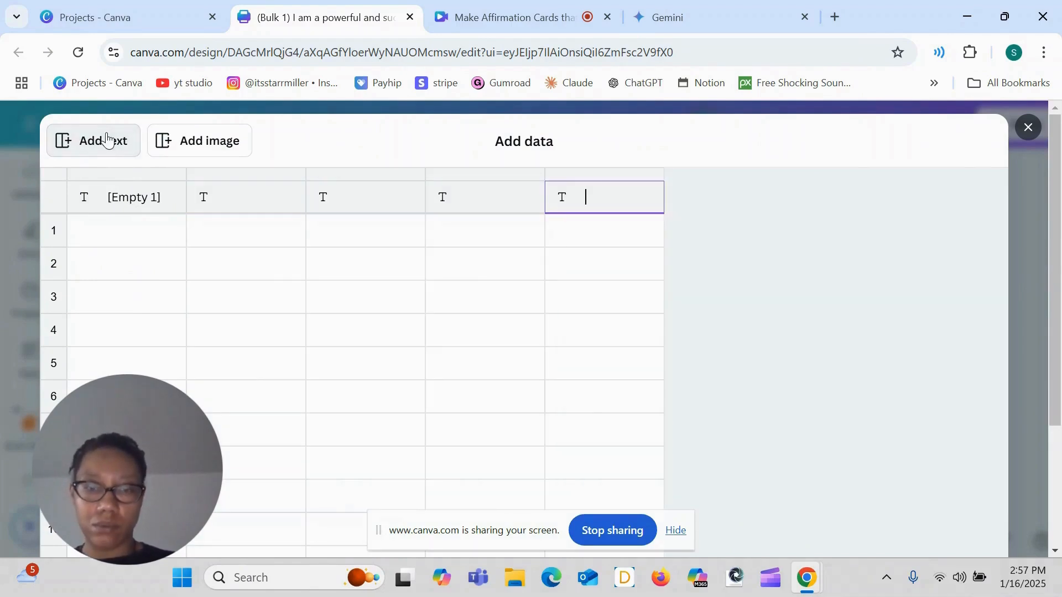
click(106, 141)
click(107, 141)
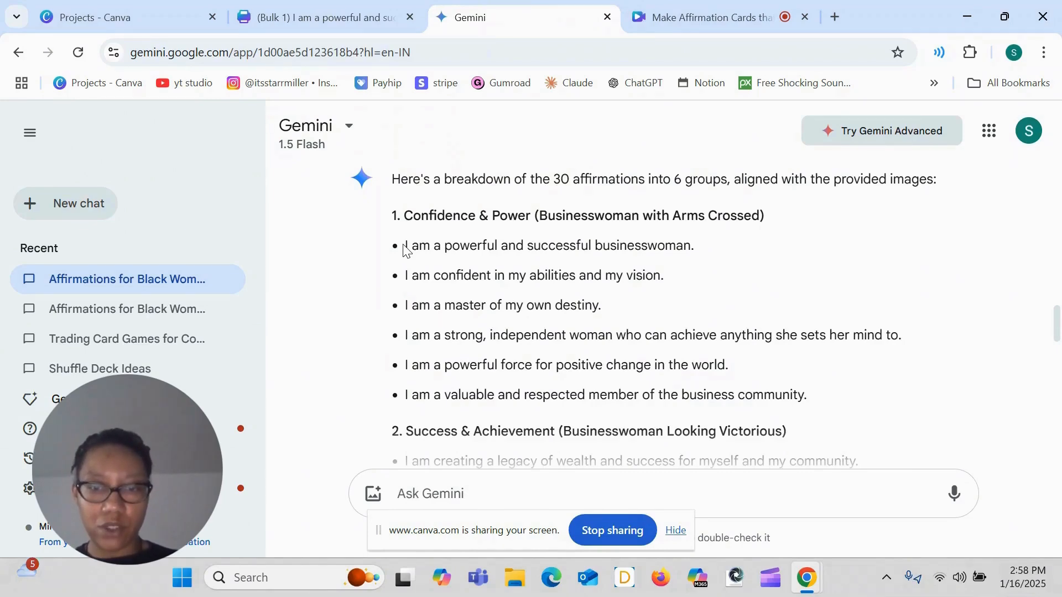
Copy the six Confidence & Power affirmations from Gemini into the first column of Canva's bulk data table, starting at row 1
drag(404, 247, 815, 401)
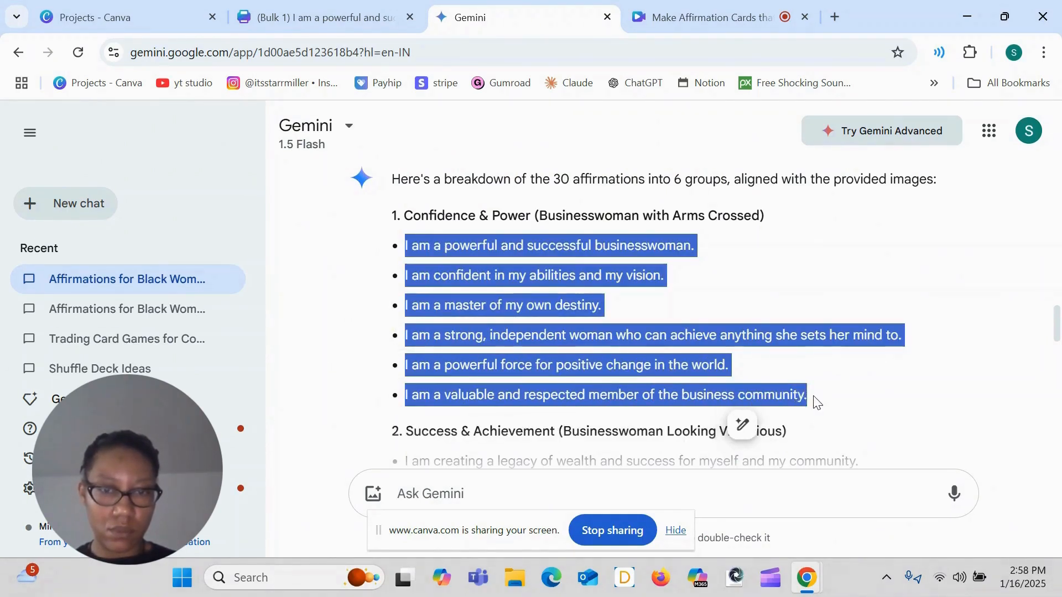
scroll(818, 404, down, 1)
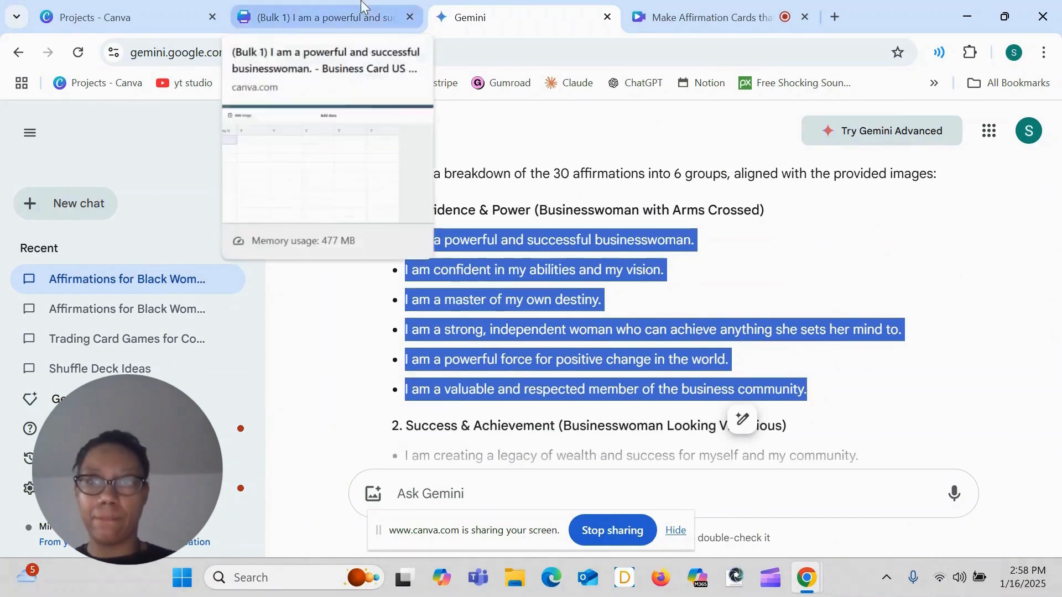
click(361, 7)
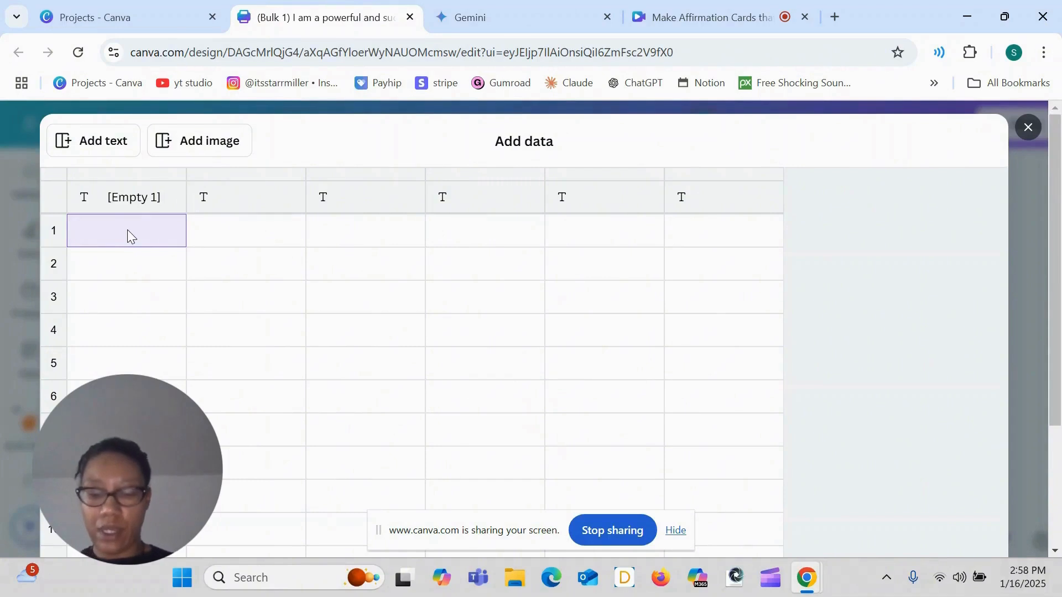
key(ctrl+v)
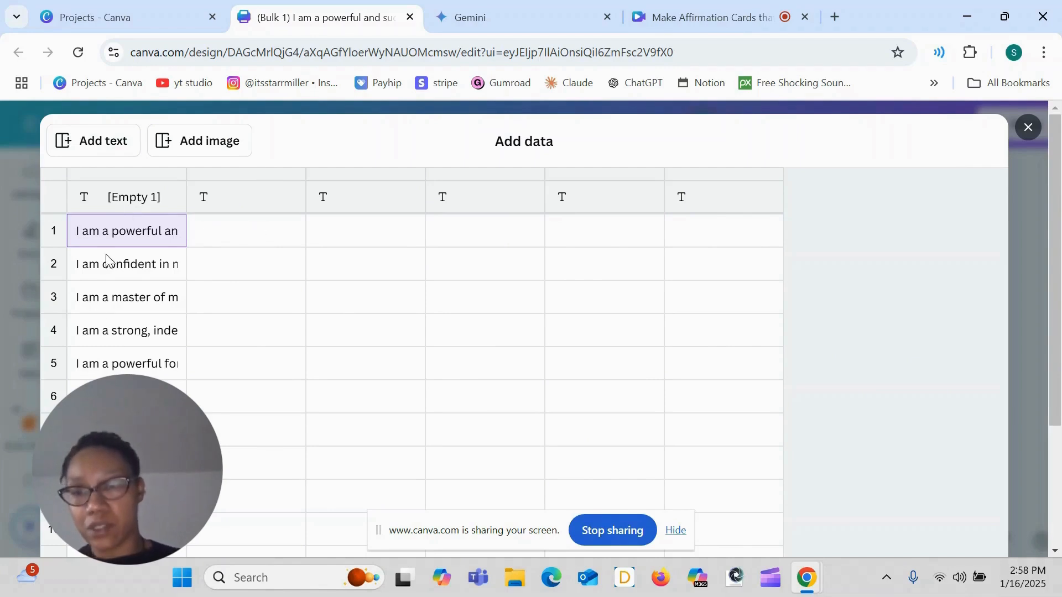
Copy the six Success & Achievement affirmations from Gemini into the second column of Canva's bulk data table, starting at row 1
click(437, 17)
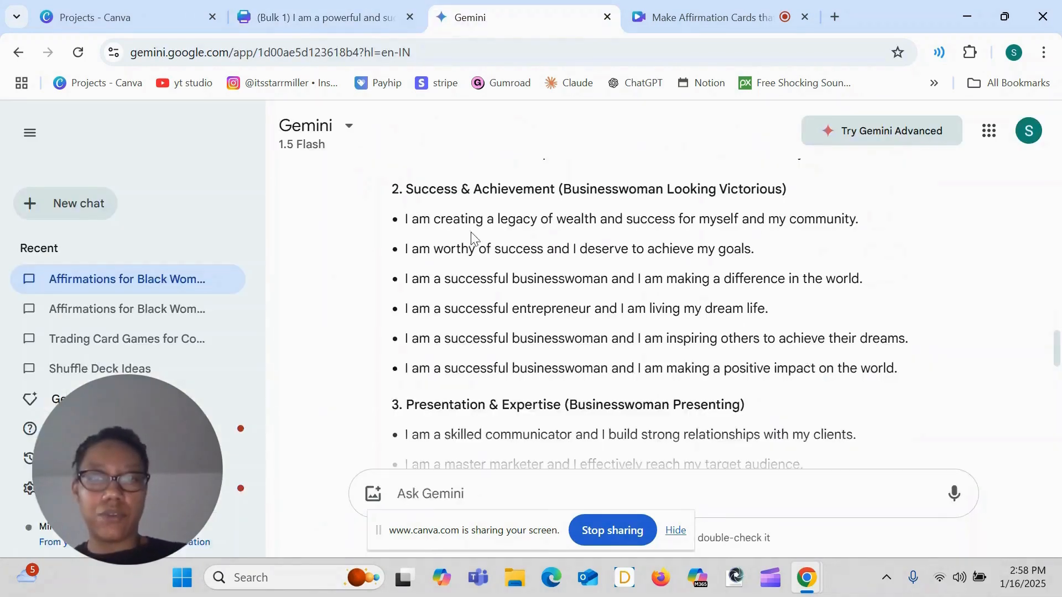
mouse_move(405, 222)
mouse_down()
mouse_move(453, 306)
mouse_move(768, 403)
mouse_move(887, 369)
mouse_move(922, 374)
mouse_up()
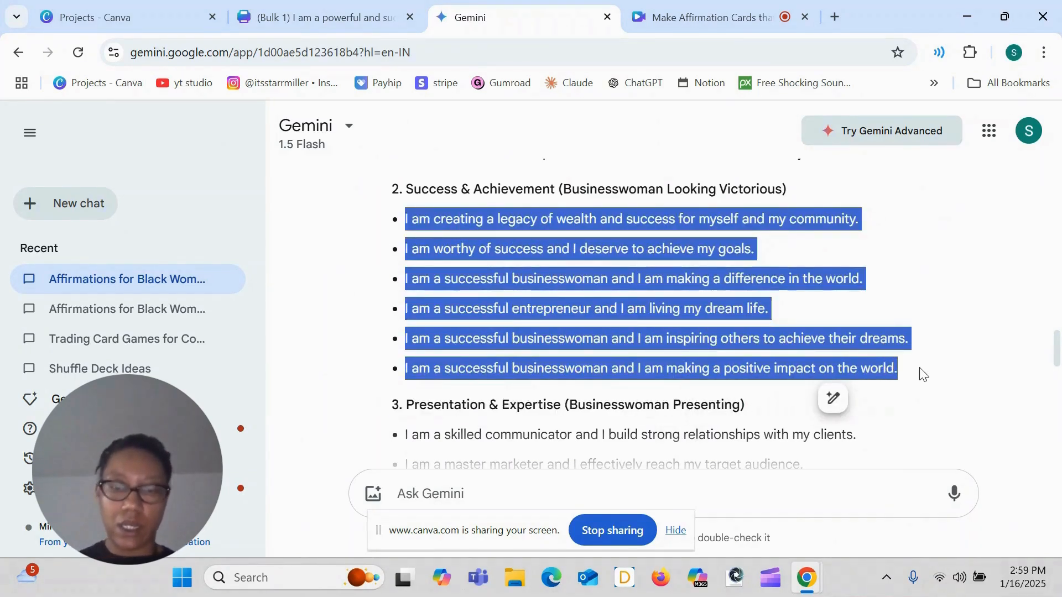
click(374, 5)
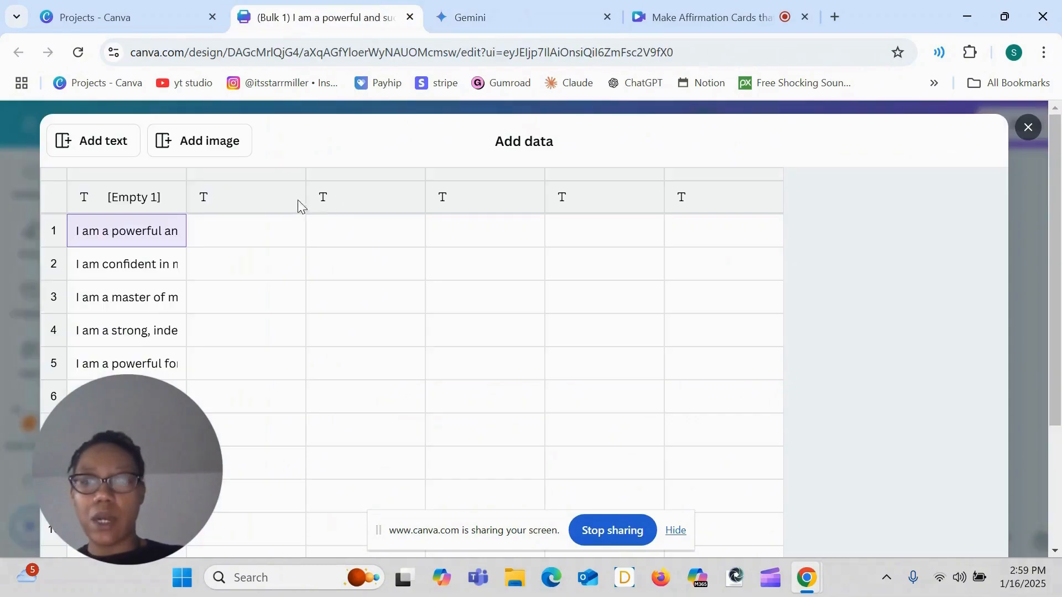
click(272, 230)
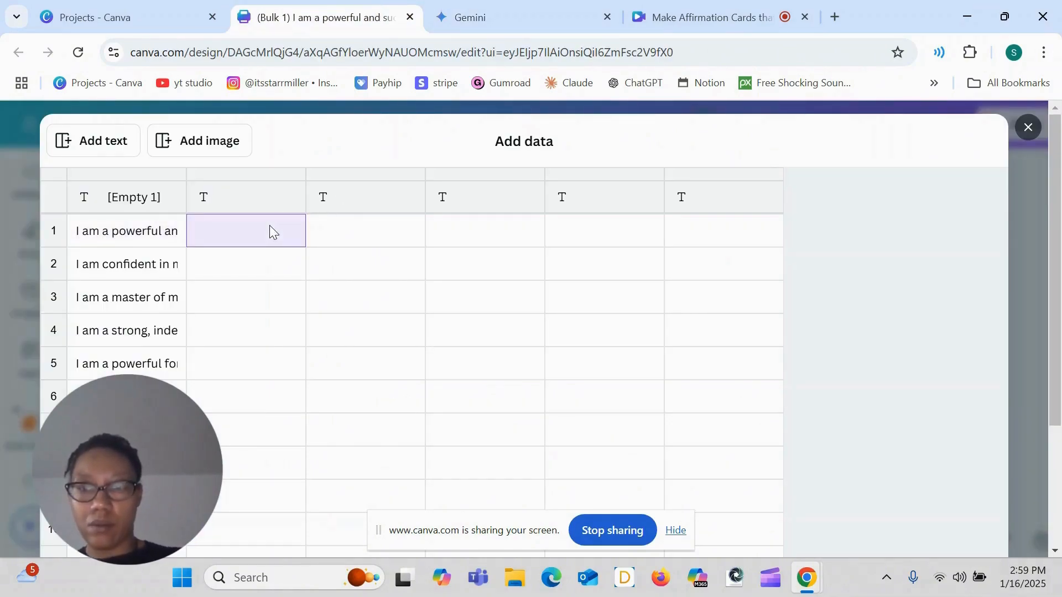
click(730, 17)
click(490, 6)
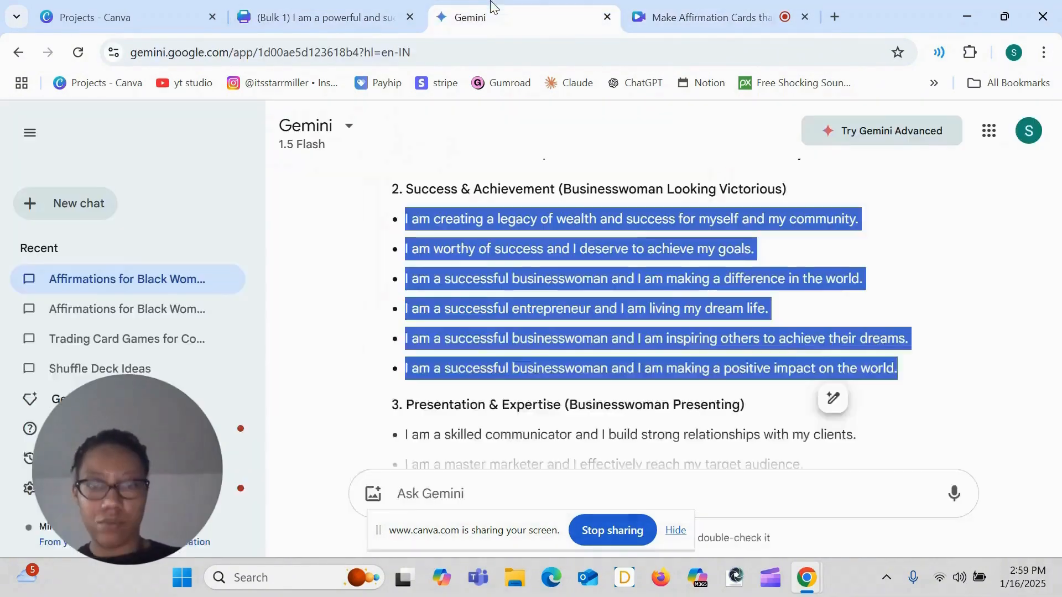
click(360, 7)
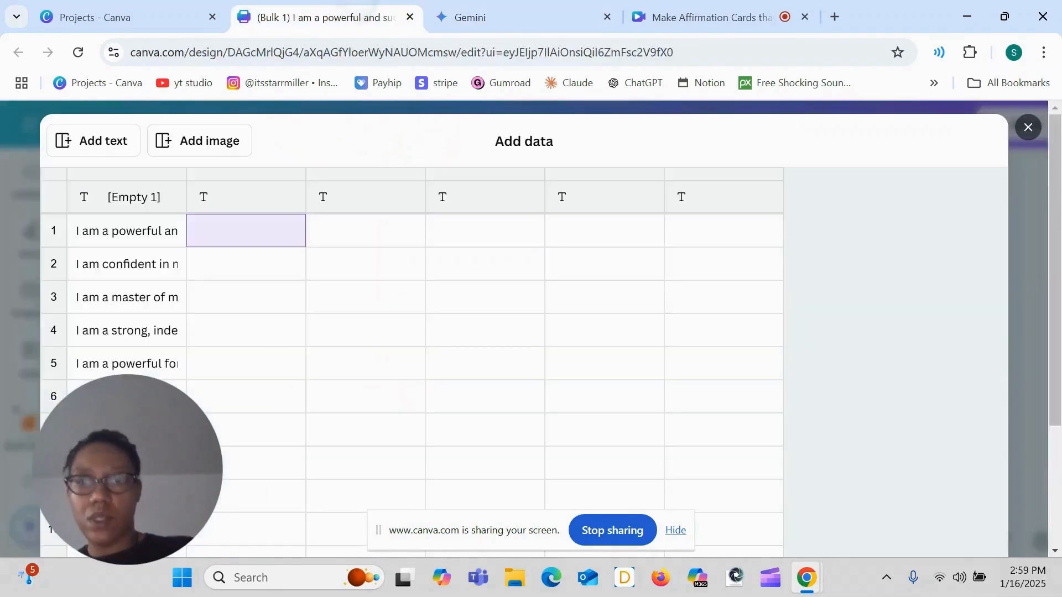
click(214, 230)
key(ctrl+v)
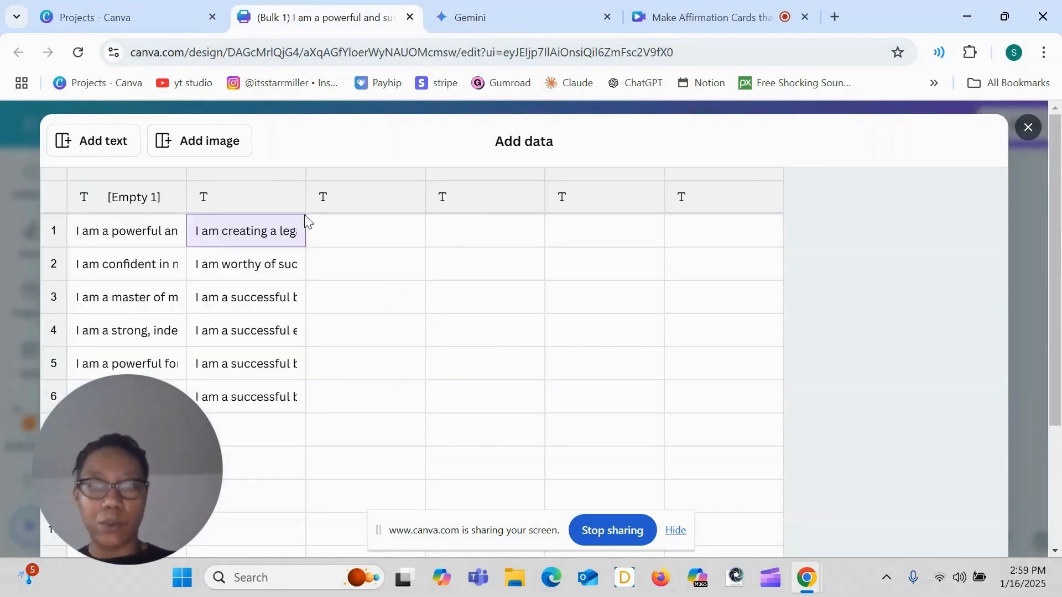
Copy the six Presentation & Expertise affirmations from Gemini into the third column of Canva's bulk data table, starting at row 1
click(321, 229)
click(516, 8)
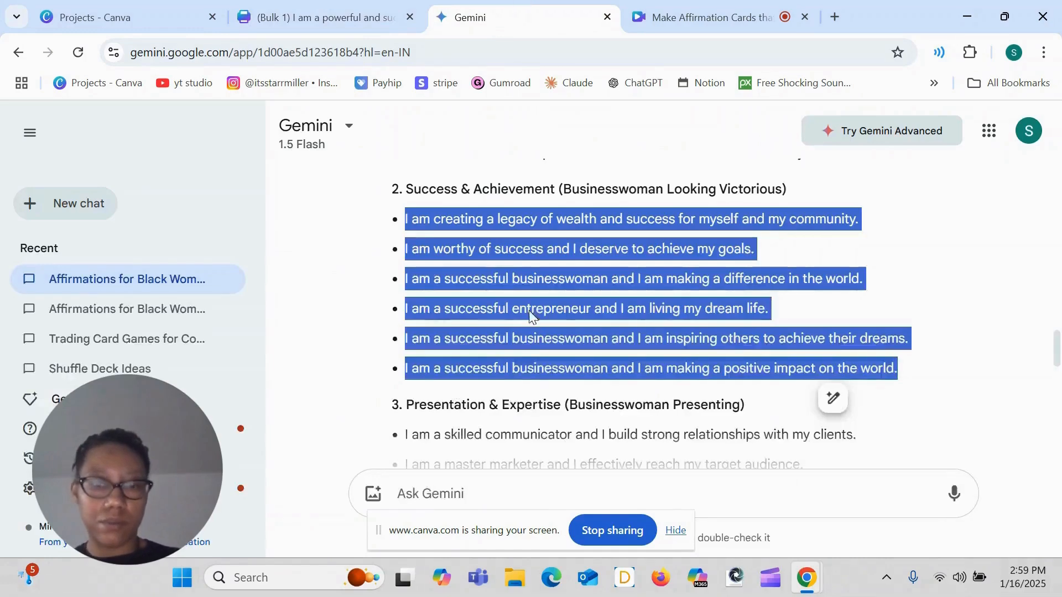
scroll(509, 397, down, 3)
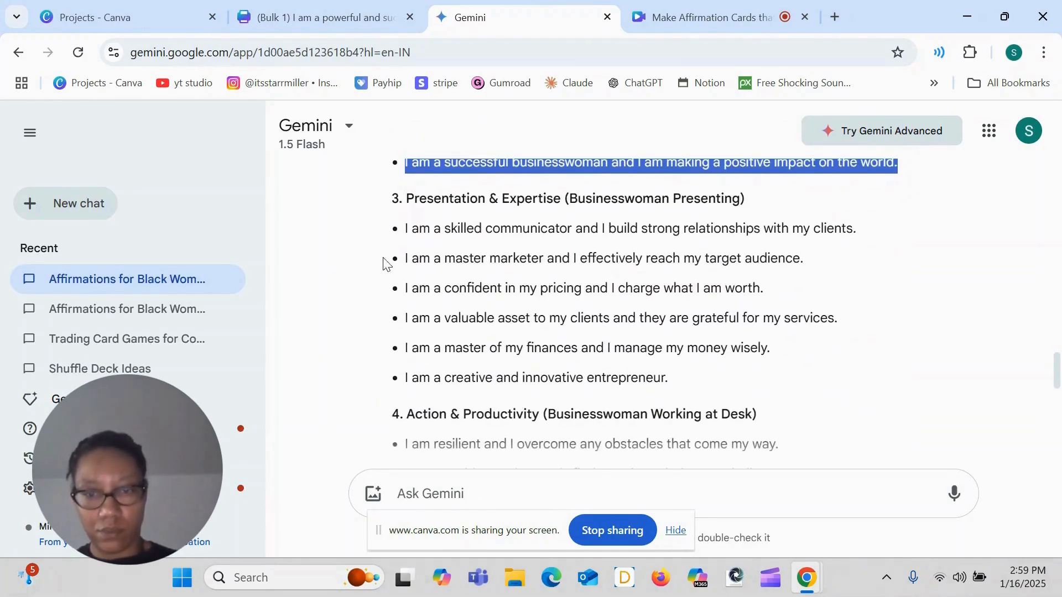
mouse_move(407, 229)
mouse_down()
mouse_move(450, 258)
mouse_move(714, 349)
mouse_move(713, 390)
mouse_up()
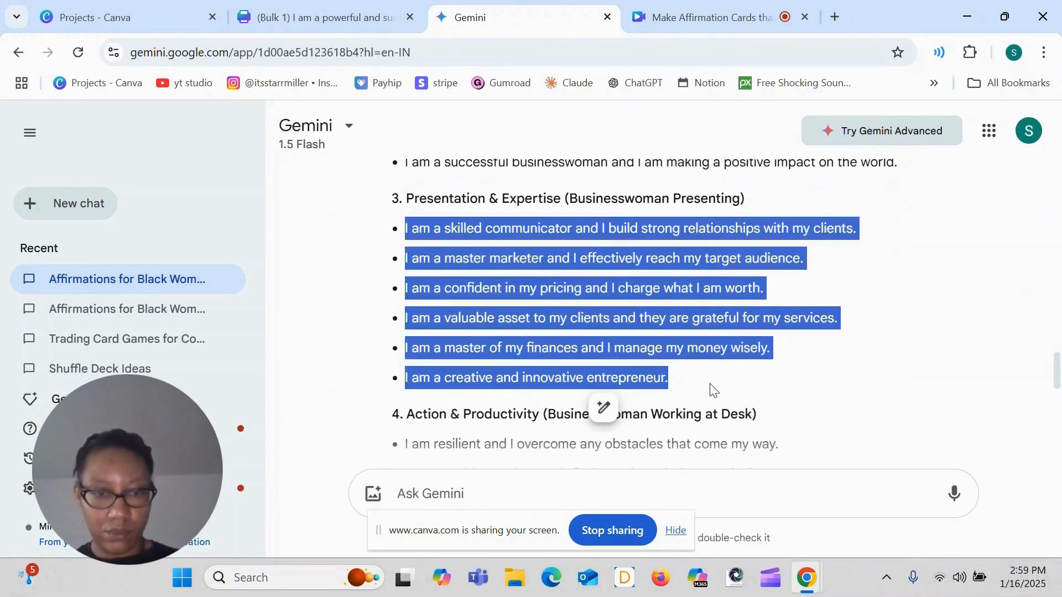
click(281, 10)
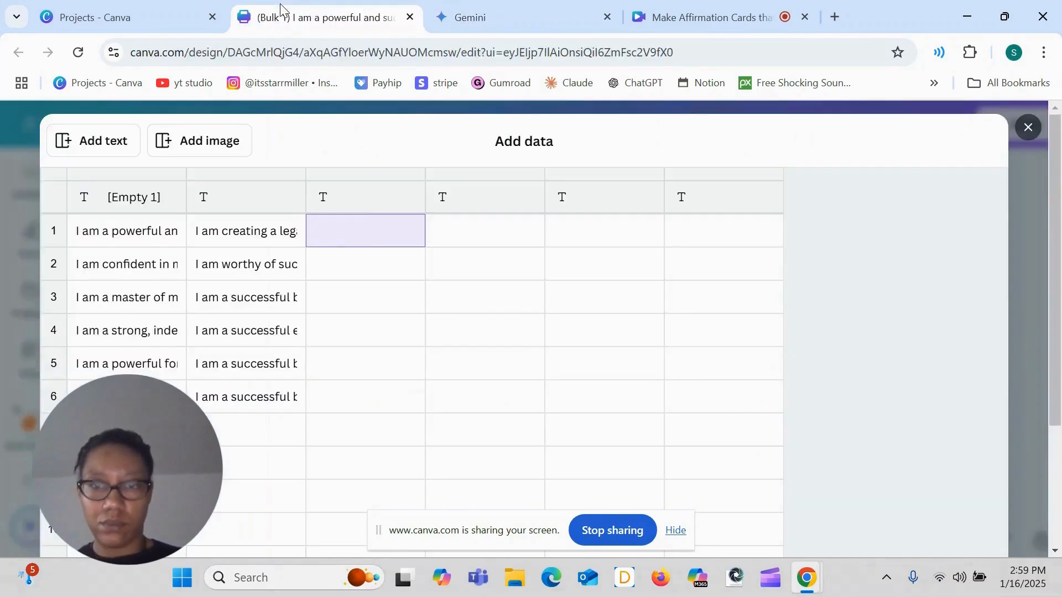
key(ctrl+v)
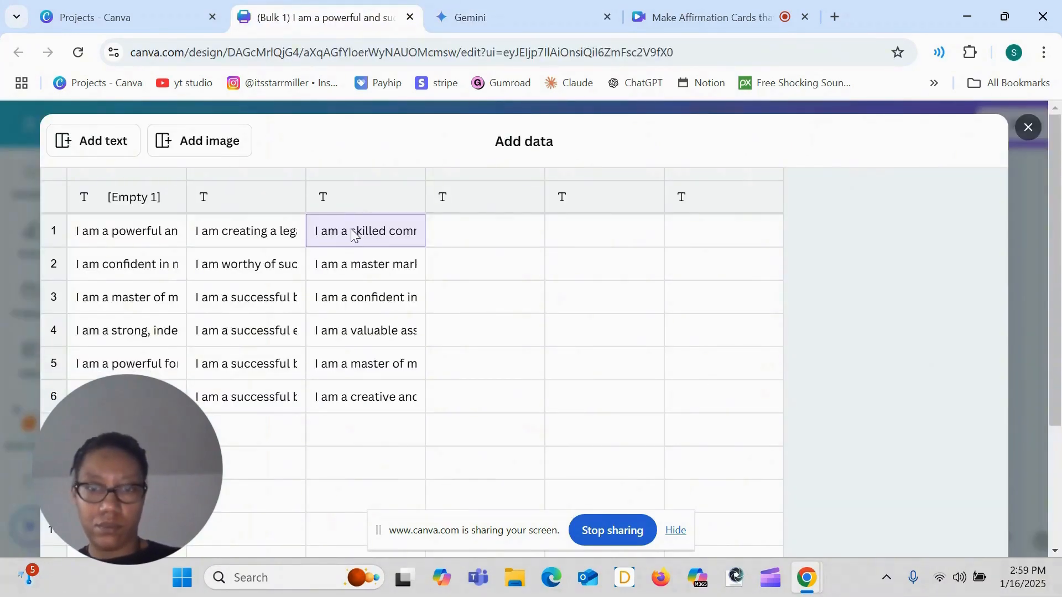
Copy the six Action & Productivity affirmations from Gemini into the fourth column of Canva's bulk data table, starting at row 1
click(493, 232)
click(493, 8)
scroll(760, 304, down, 4)
drag(402, 223, 808, 385)
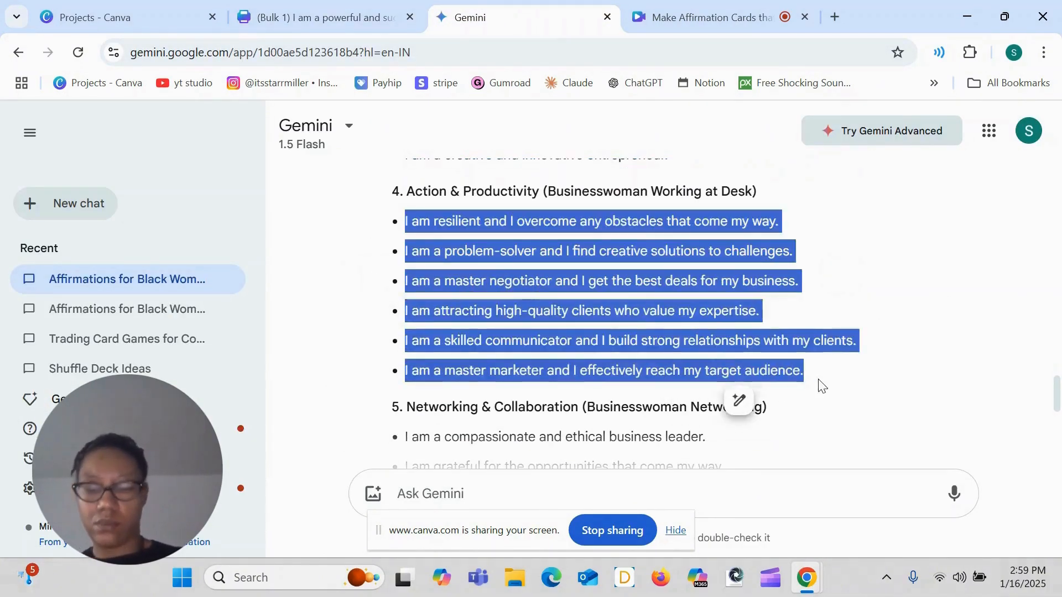
click(321, 17)
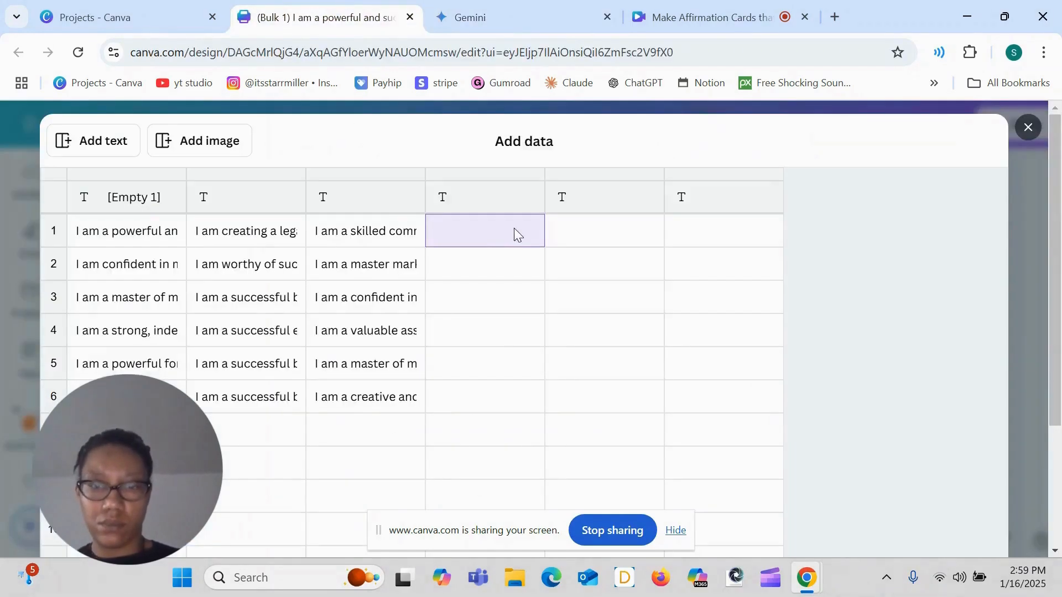
key(ctrl+v)
Copy the six Networking & Collaboration affirmations from Gemini into the fifth column of Canva's bulk data table, starting at row 1
click(605, 230)
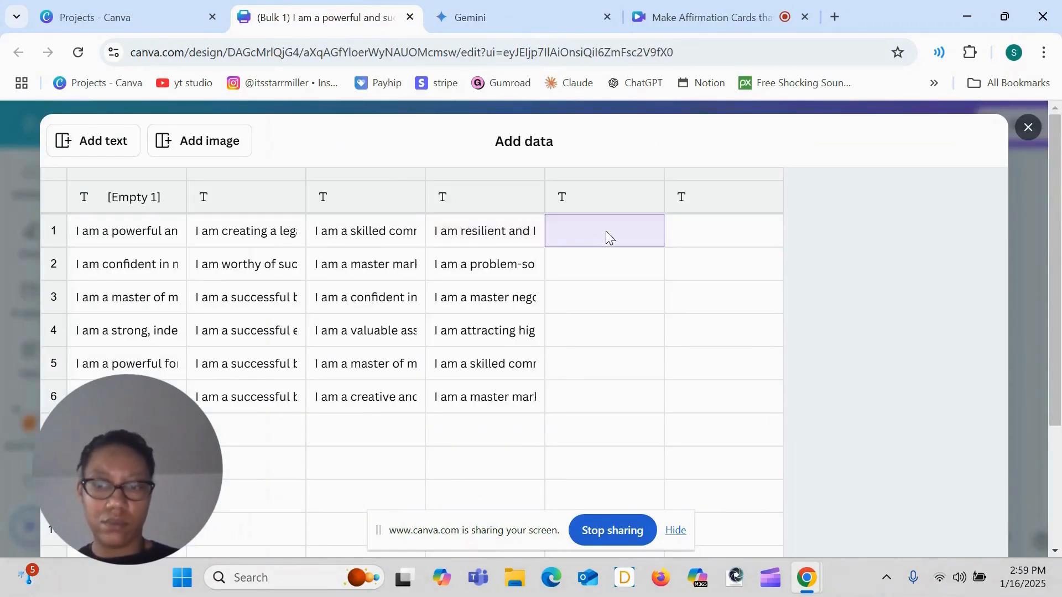
click(449, 17)
scroll(497, 221, down, 3)
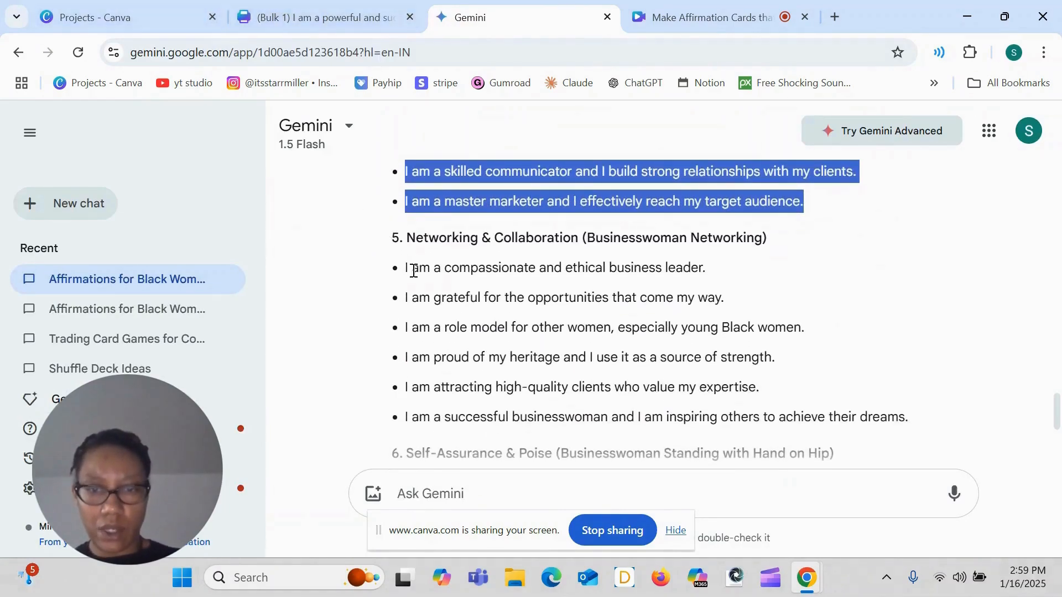
mouse_move(405, 271)
mouse_down()
mouse_move(441, 355)
mouse_move(778, 417)
mouse_move(933, 425)
mouse_up()
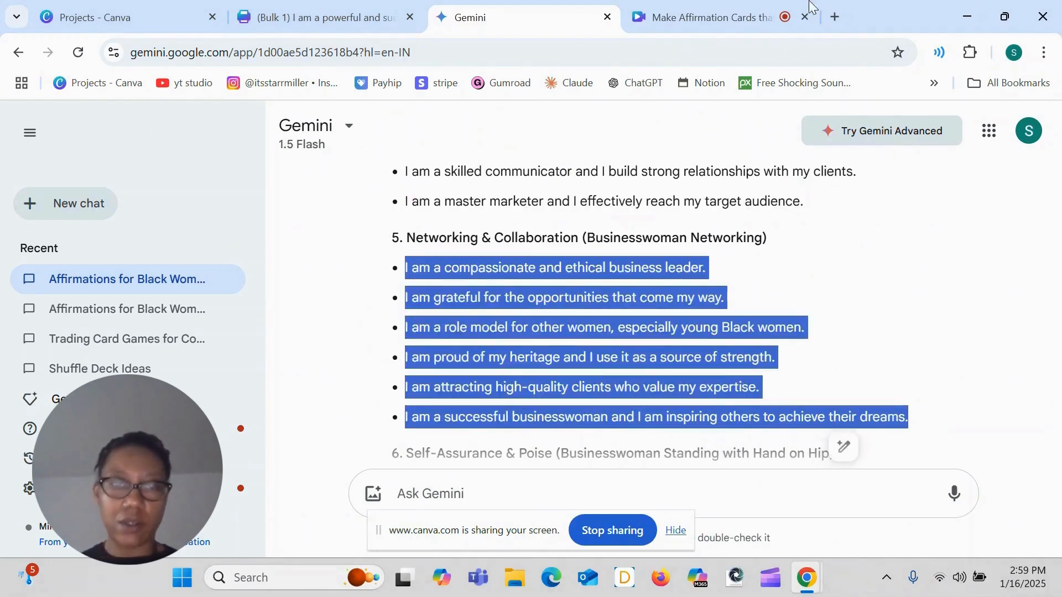
click(299, 8)
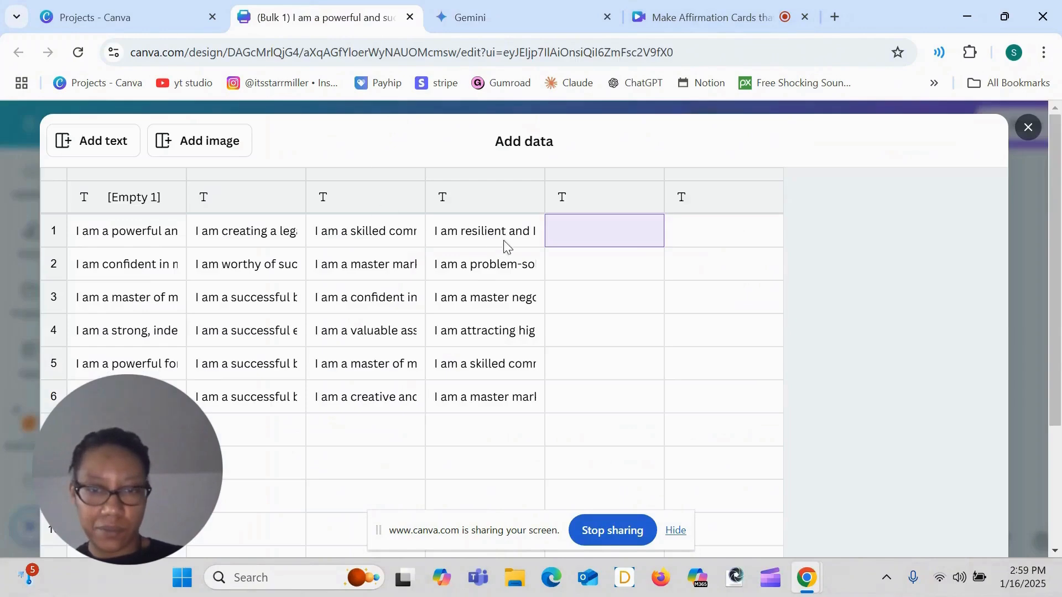
key(ctrl+v)
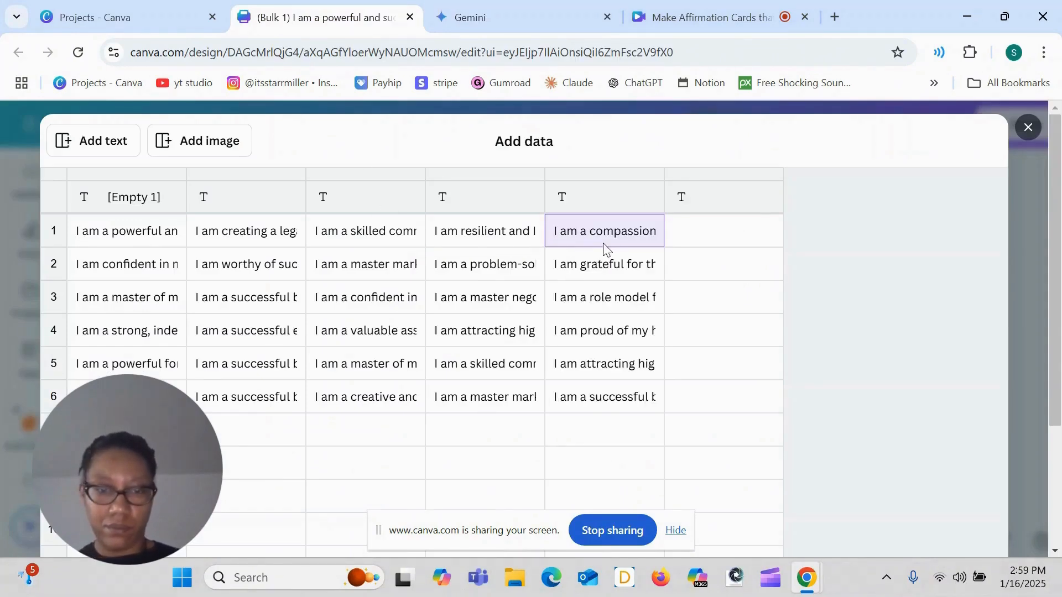
Copy the six Self-Assurance & Poise affirmations from Gemini into the sixth column of Canva's bulk data table, starting at row 1
click(725, 230)
click(470, 17)
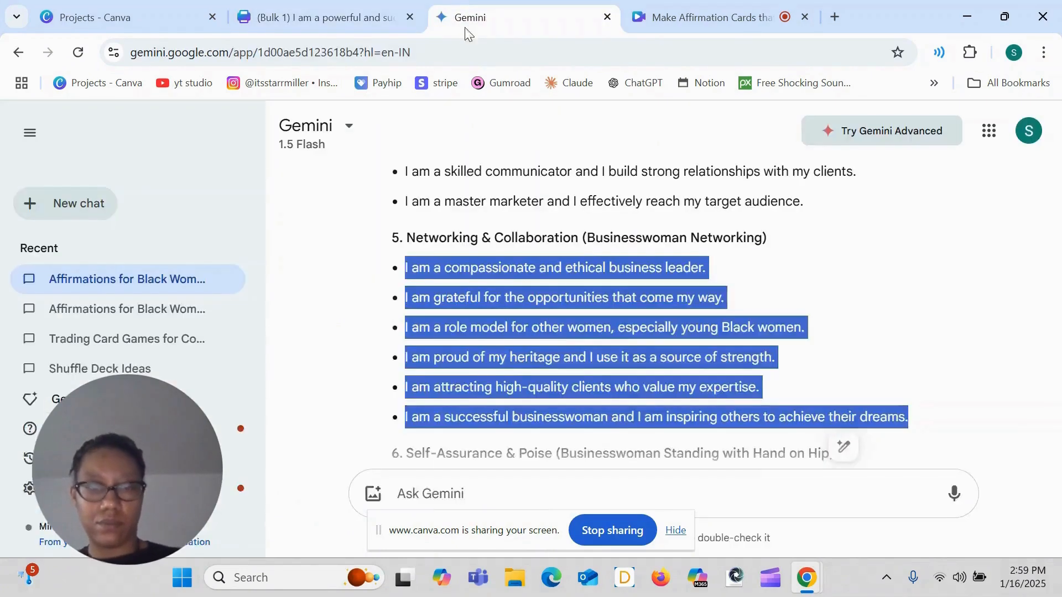
scroll(625, 340, down, 5)
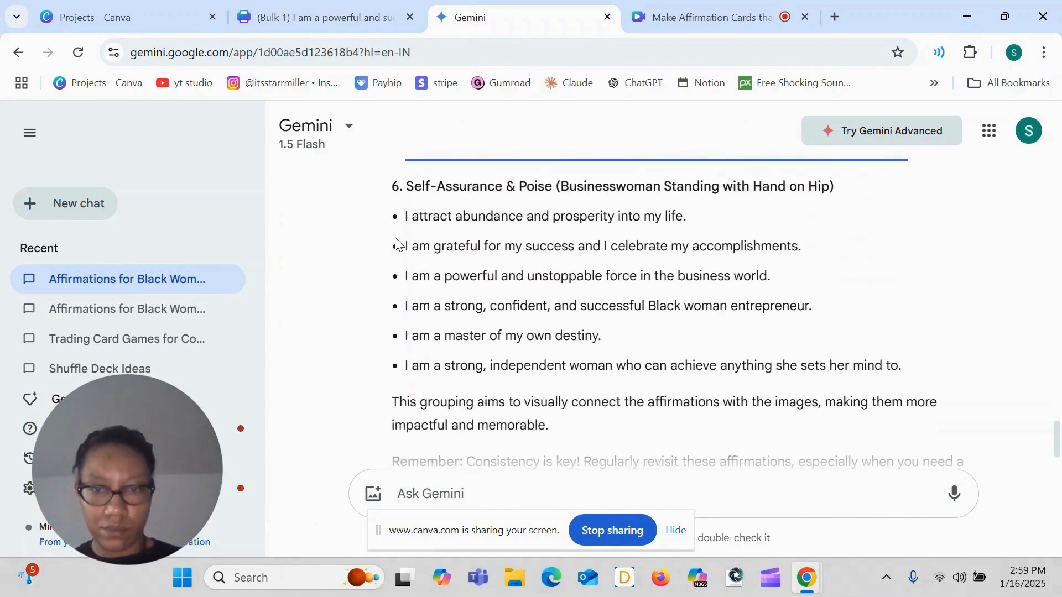
mouse_move(404, 217)
mouse_down()
mouse_move(490, 334)
mouse_move(584, 376)
mouse_move(953, 381)
mouse_up()
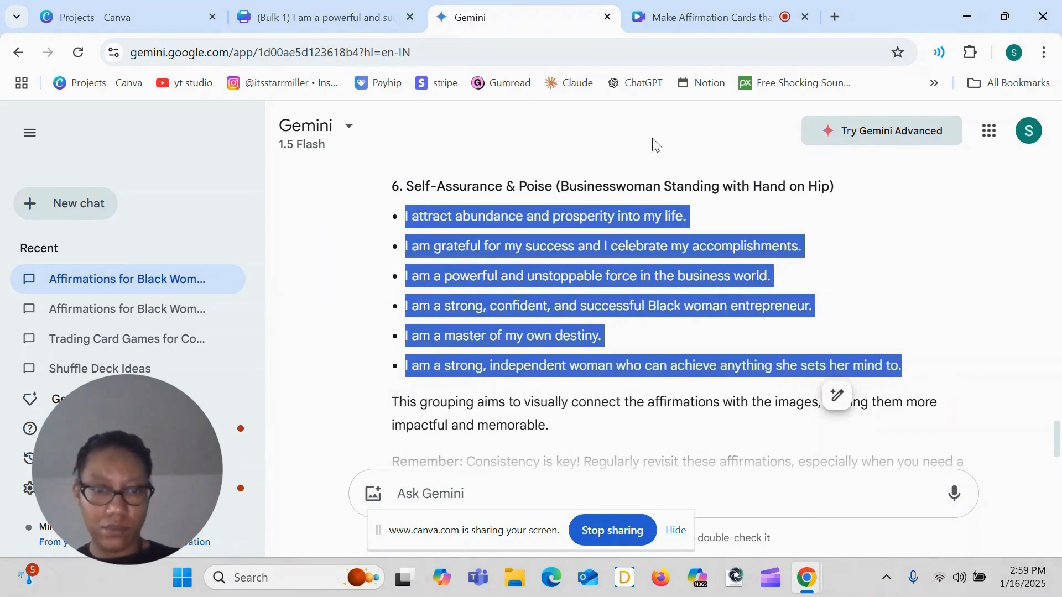
click(340, 8)
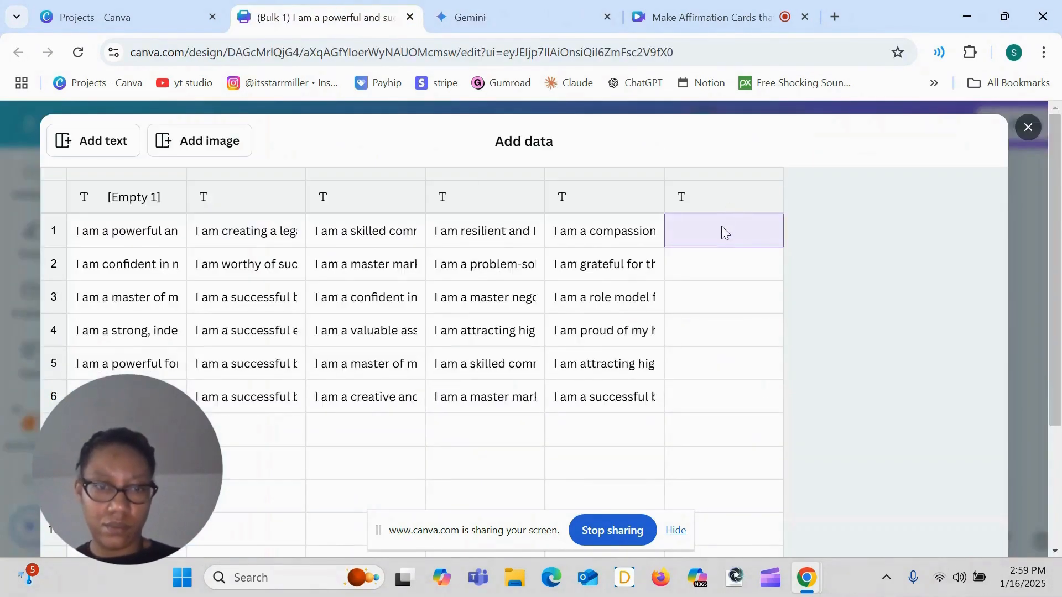
key(ctrl+v)
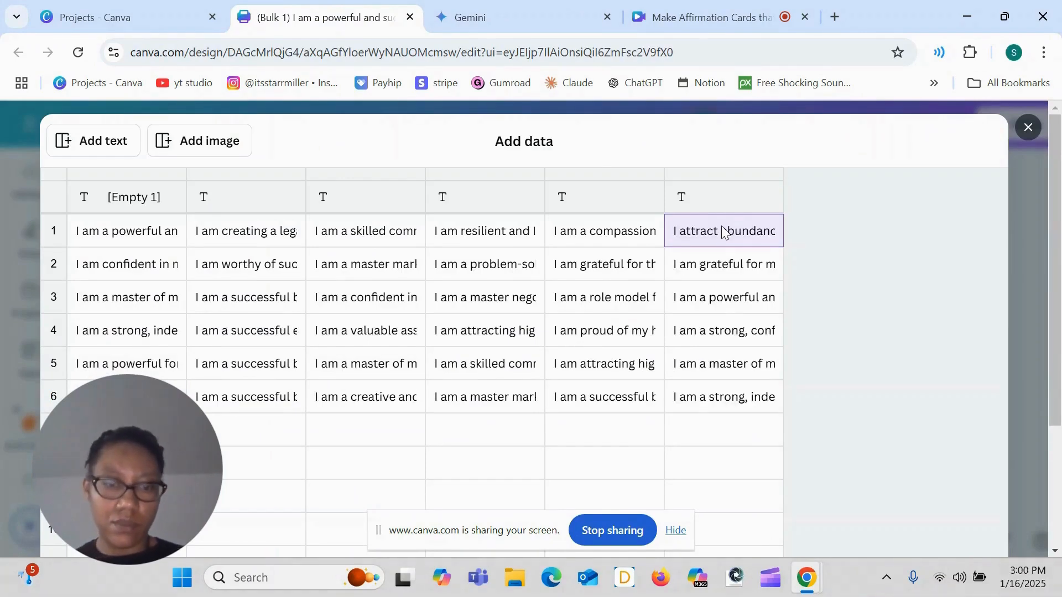
Check the filled rows of the bulk data table and finish the data entry
scroll(946, 260, down, 5)
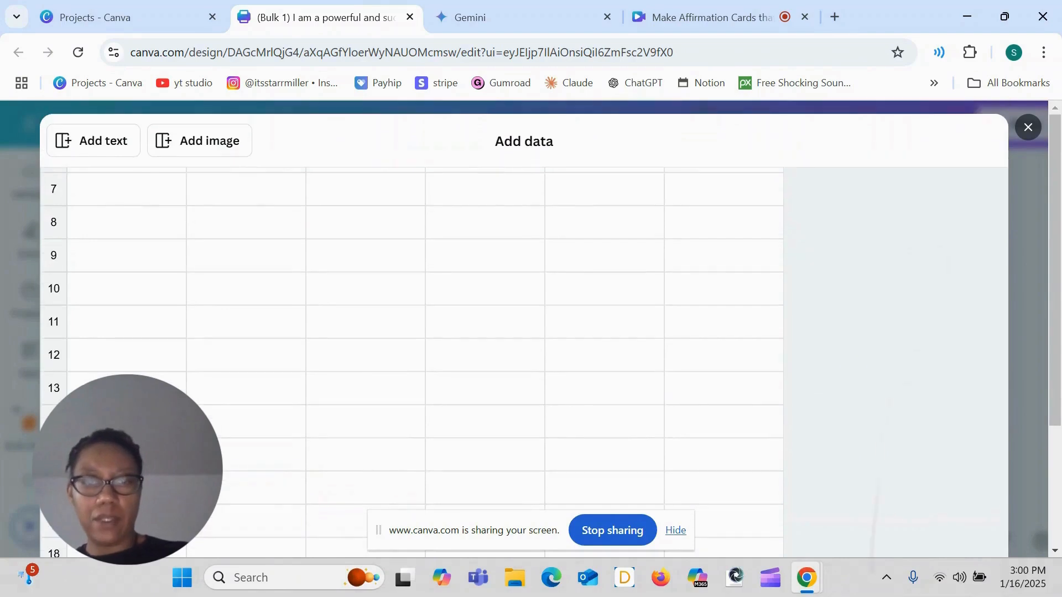
scroll(871, 415, up, 5)
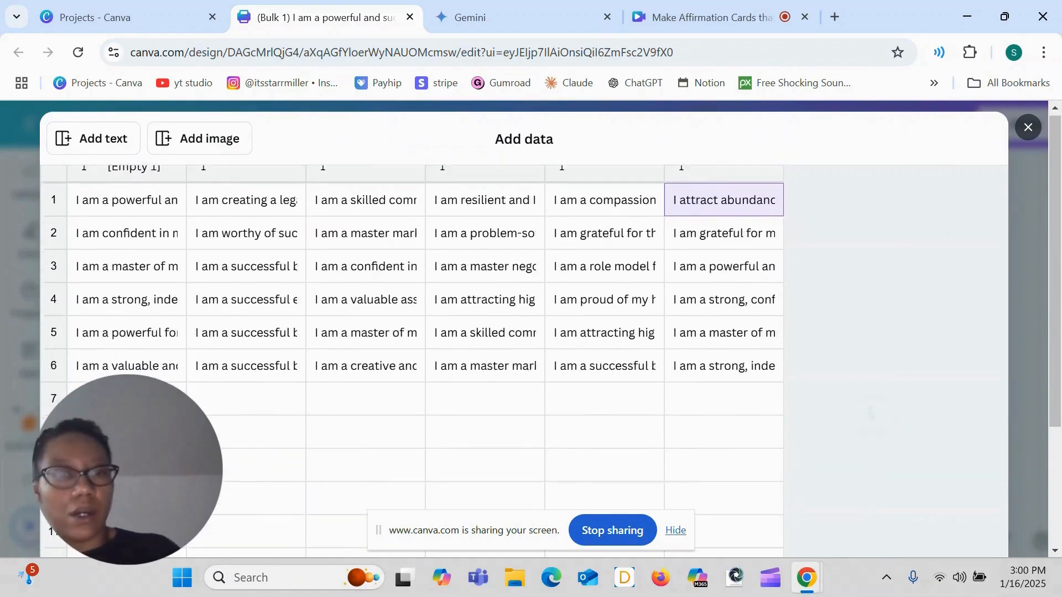
scroll(874, 410, down, 5)
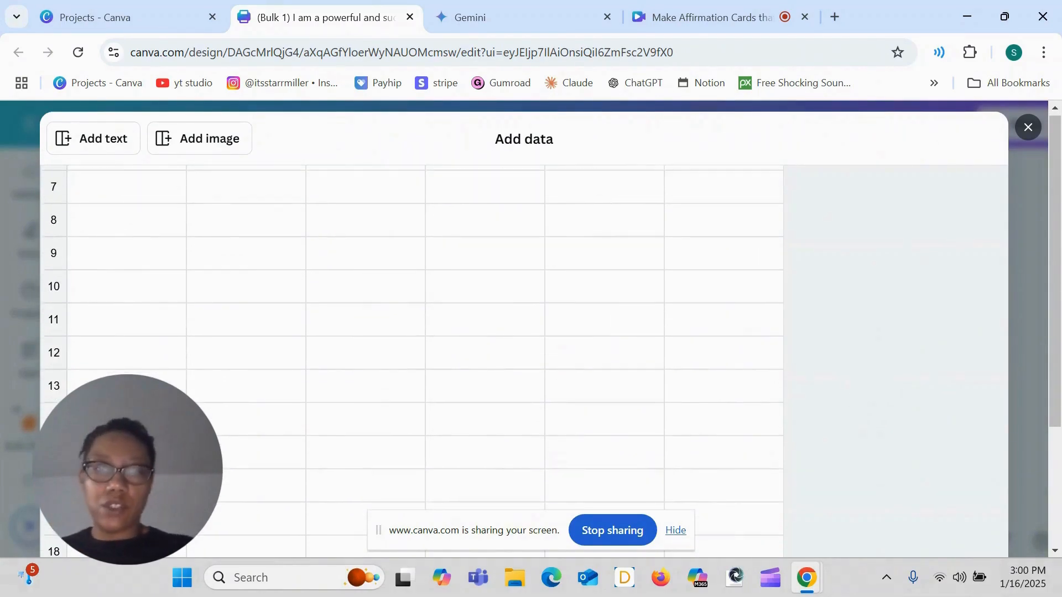
scroll(874, 409, down, 3)
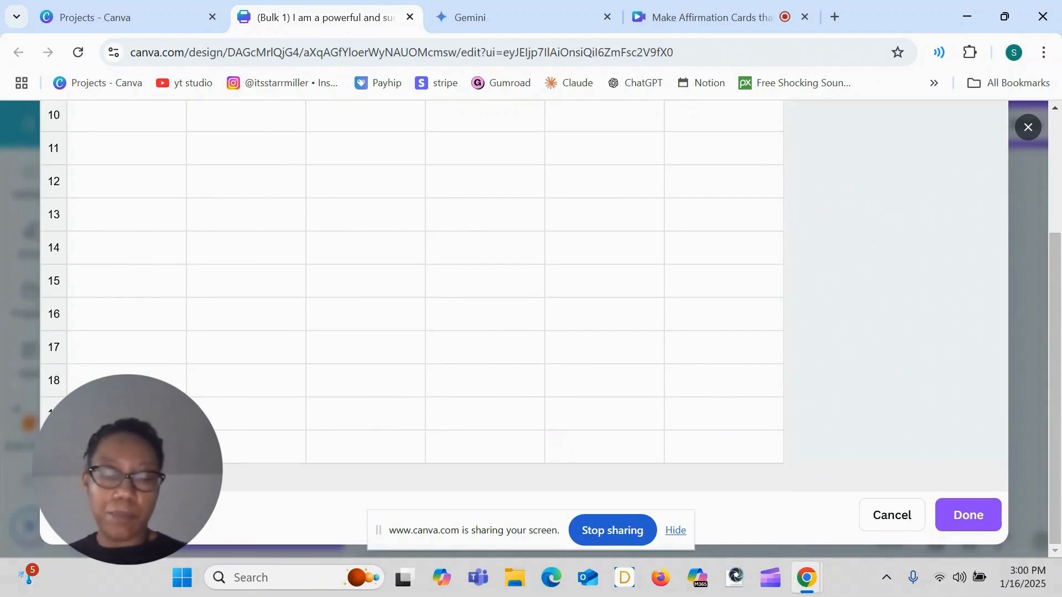
click(968, 515)
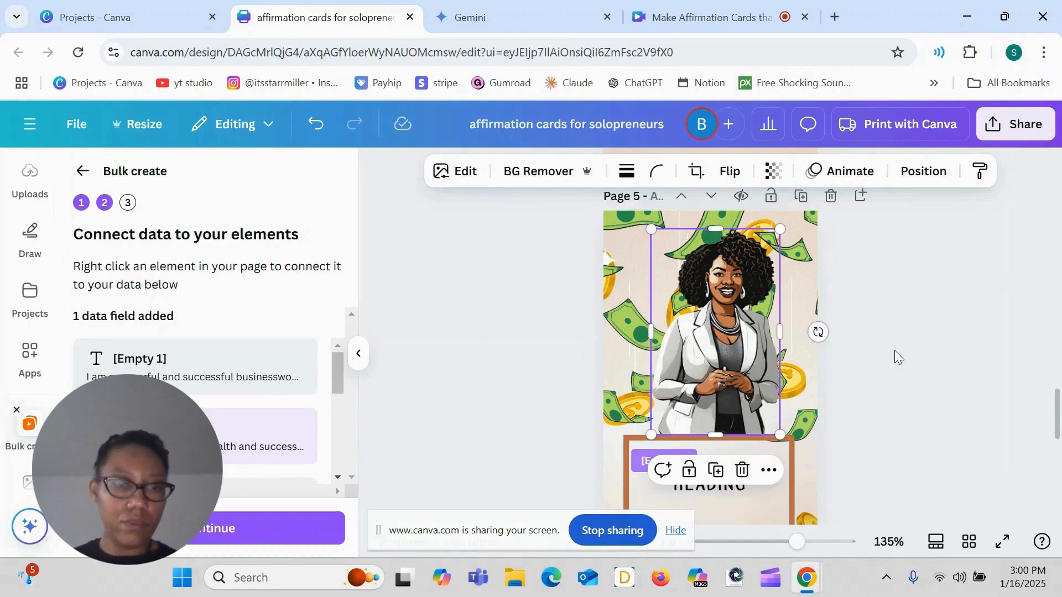
Connect the heading on page 1 to the first [Empty 1] data field, which holds the successful businesswoman affirmations
scroll(896, 356, up, 10)
scroll(896, 356, down, 2)
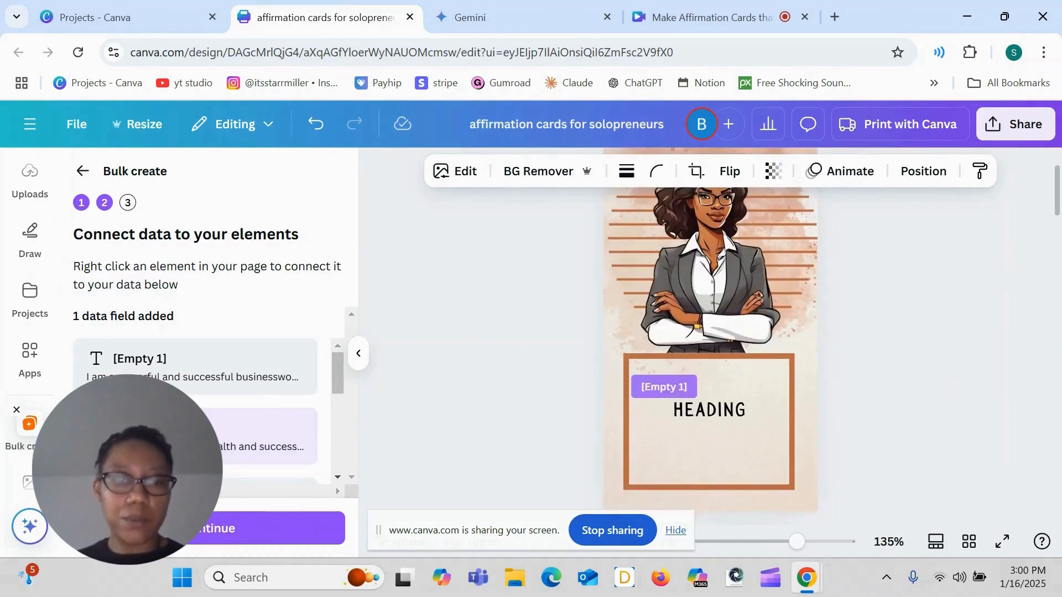
click(700, 410)
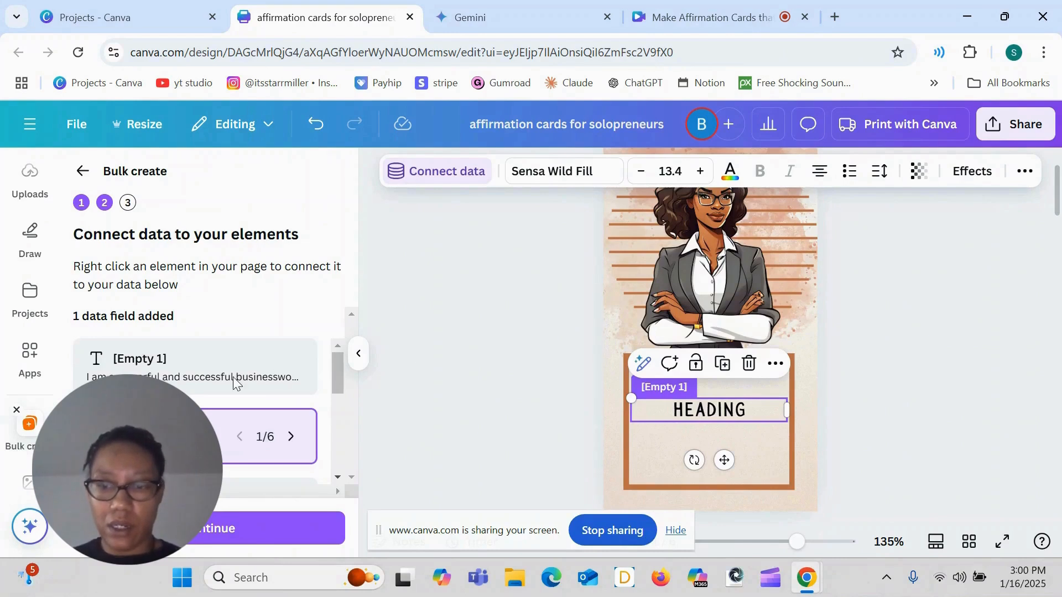
right_click(700, 416)
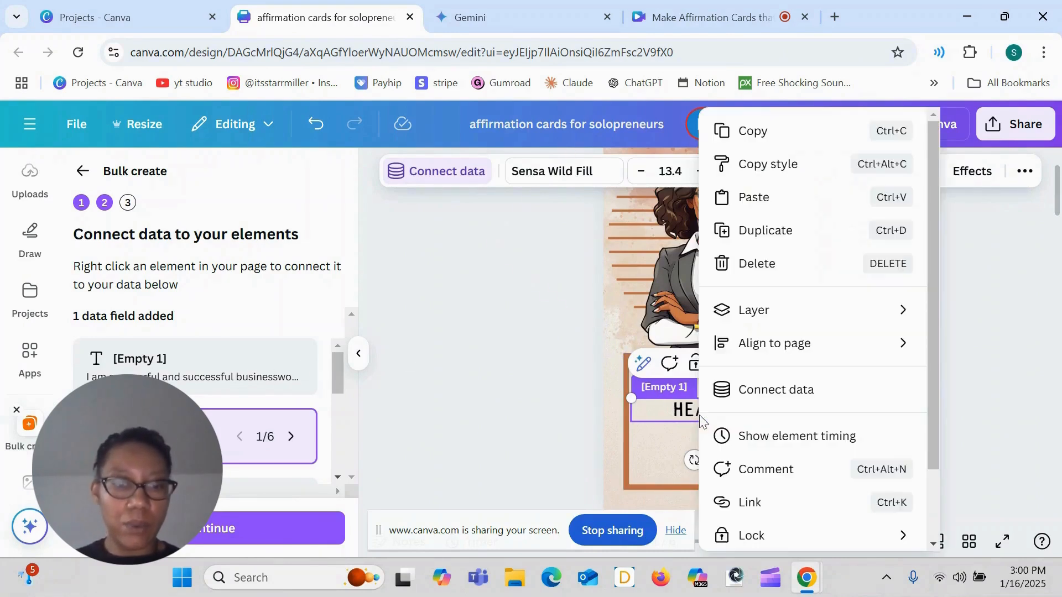
key(Escape)
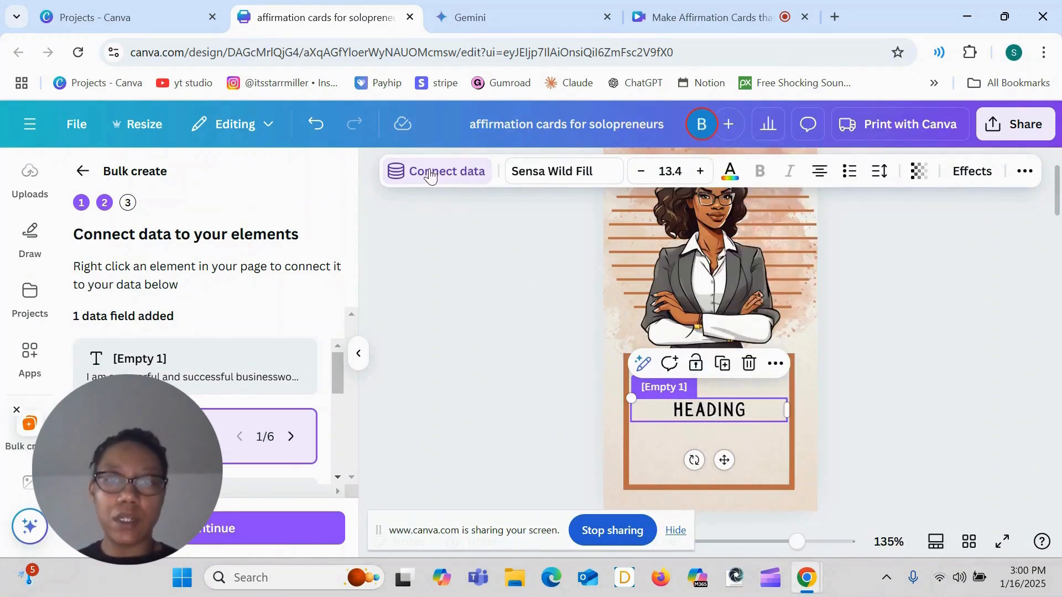
right_click(734, 410)
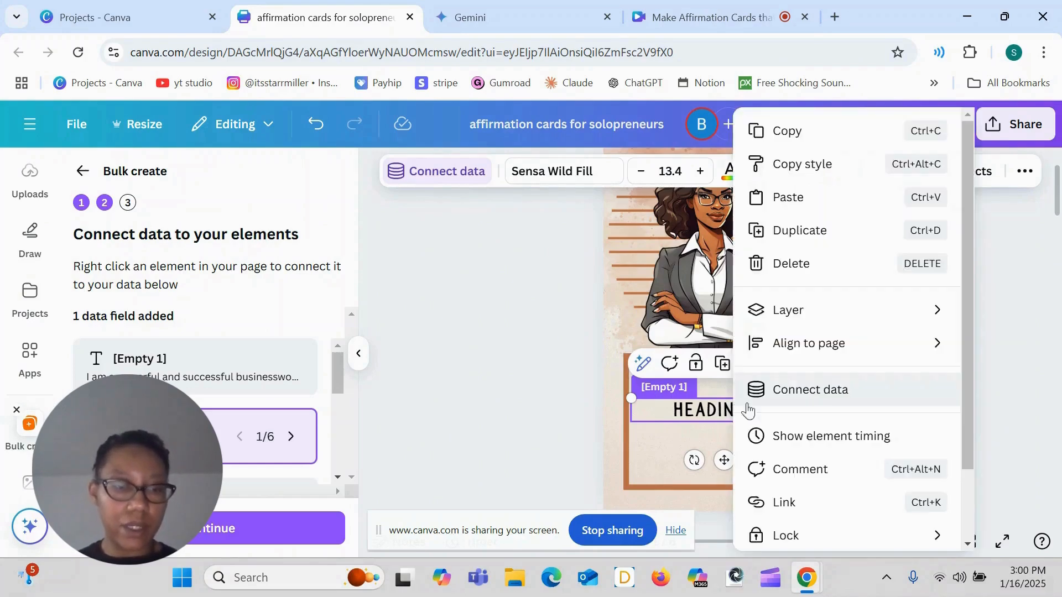
click(812, 394)
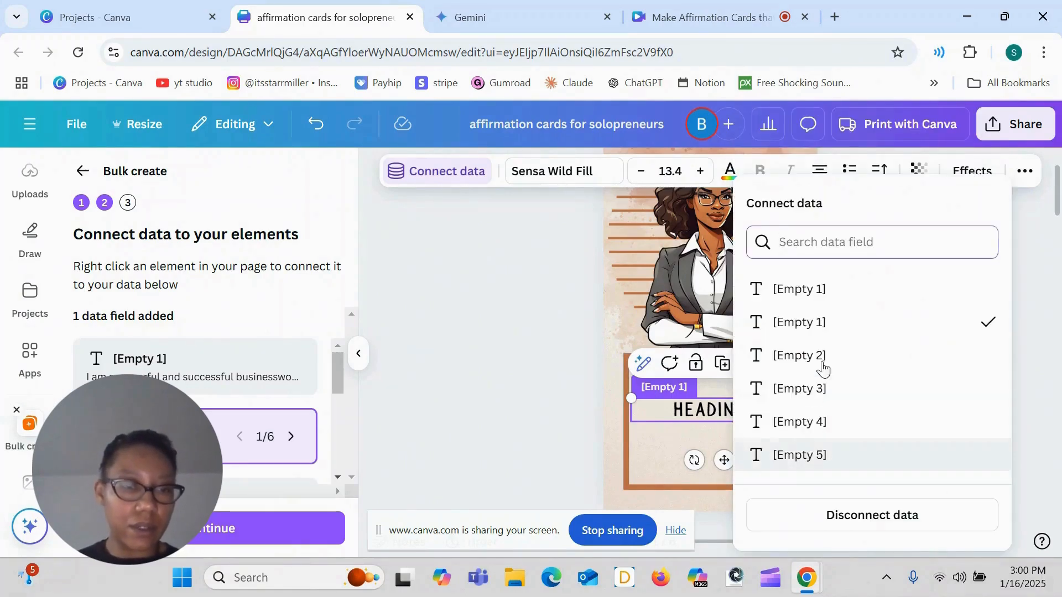
click(817, 289)
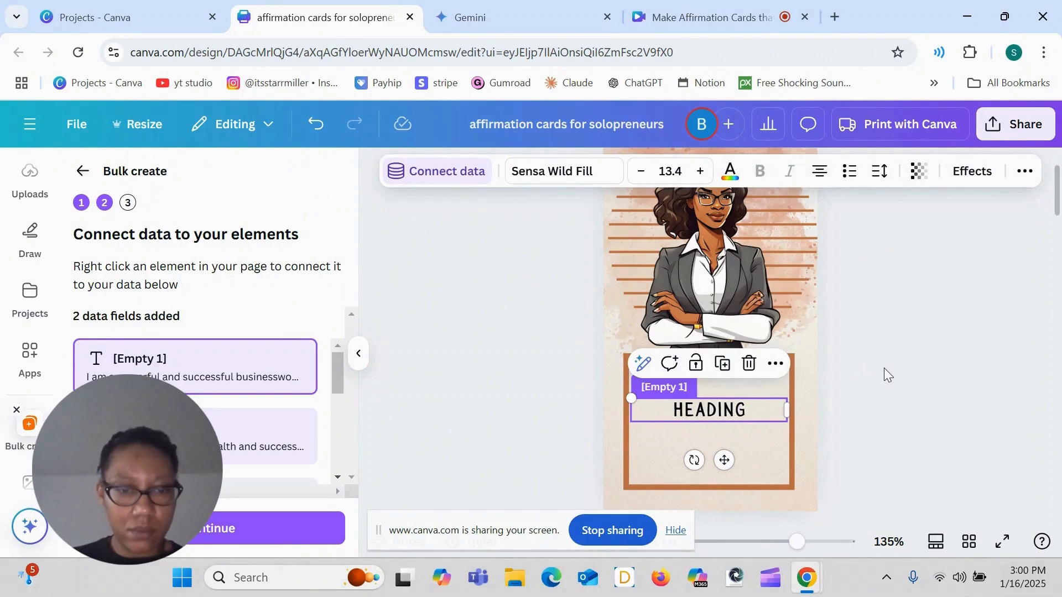
Connect the heading on page 2, the cheering woman card, to the second [Empty 1] data field
scroll(884, 367, down, 3)
scroll(718, 424, down, 3)
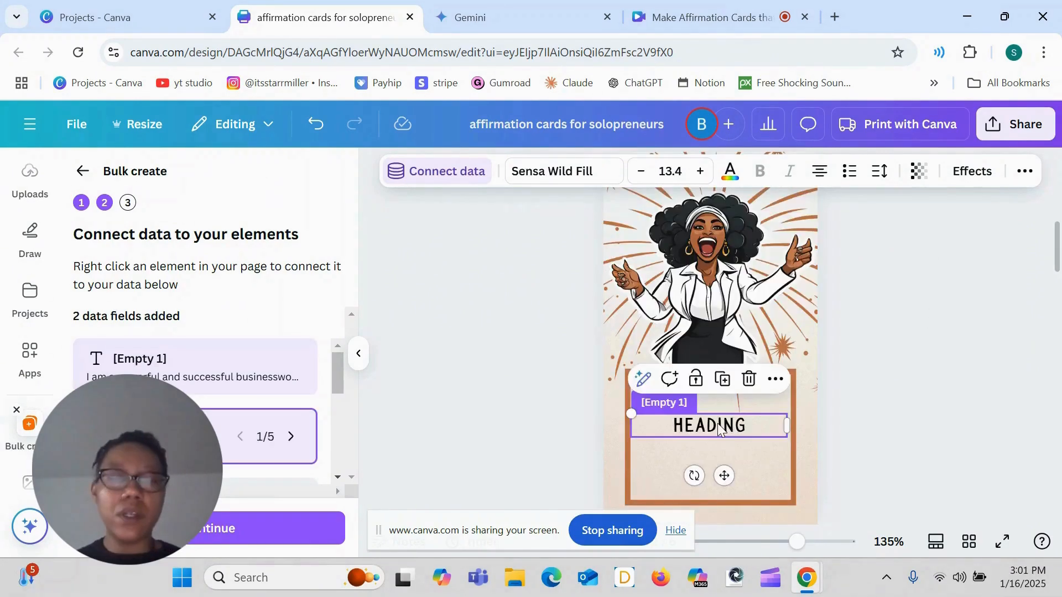
right_click(718, 423)
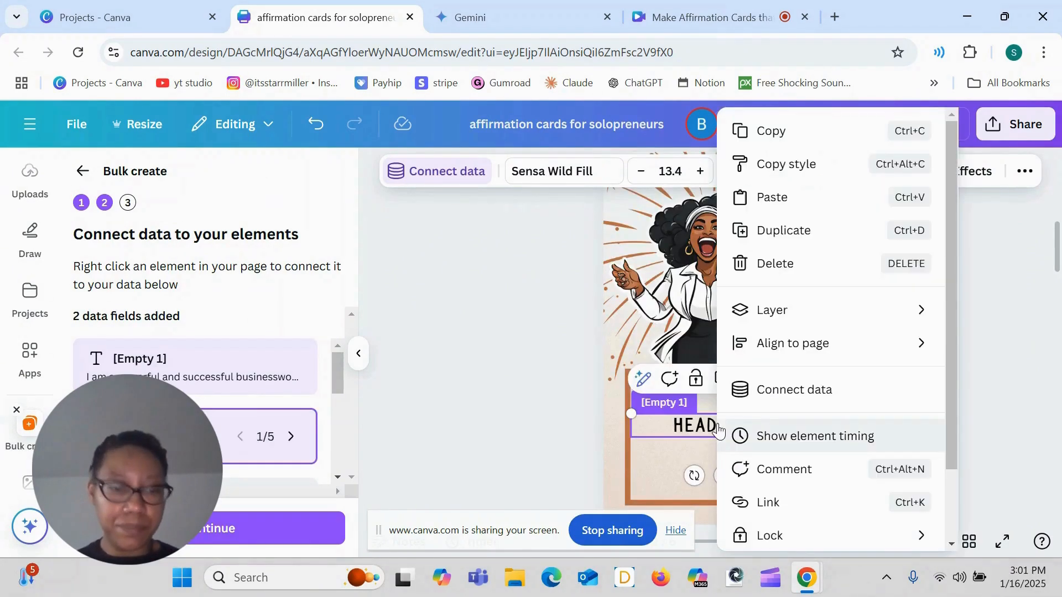
click(764, 403)
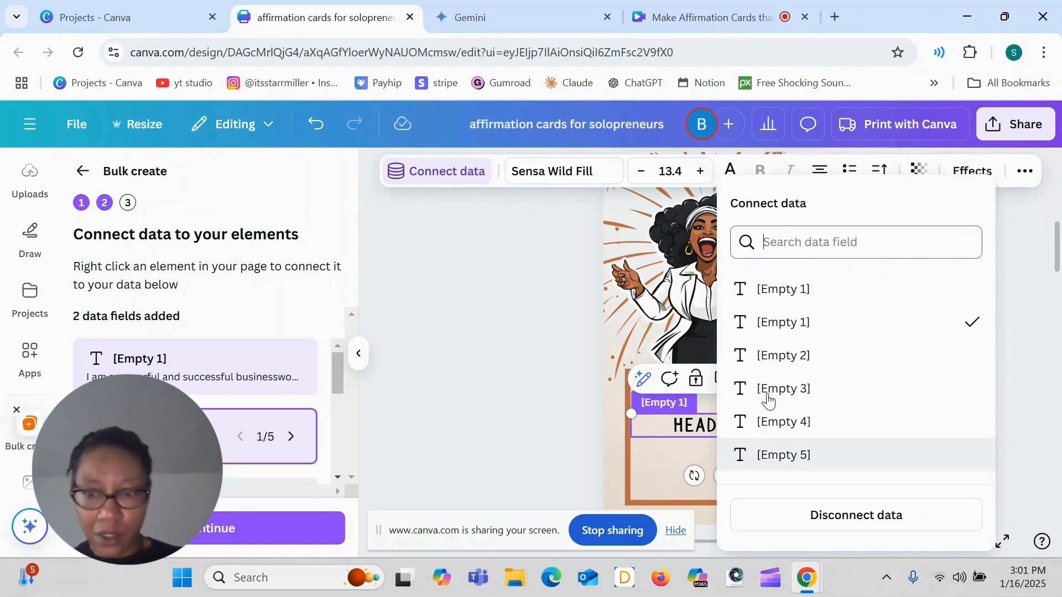
click(817, 329)
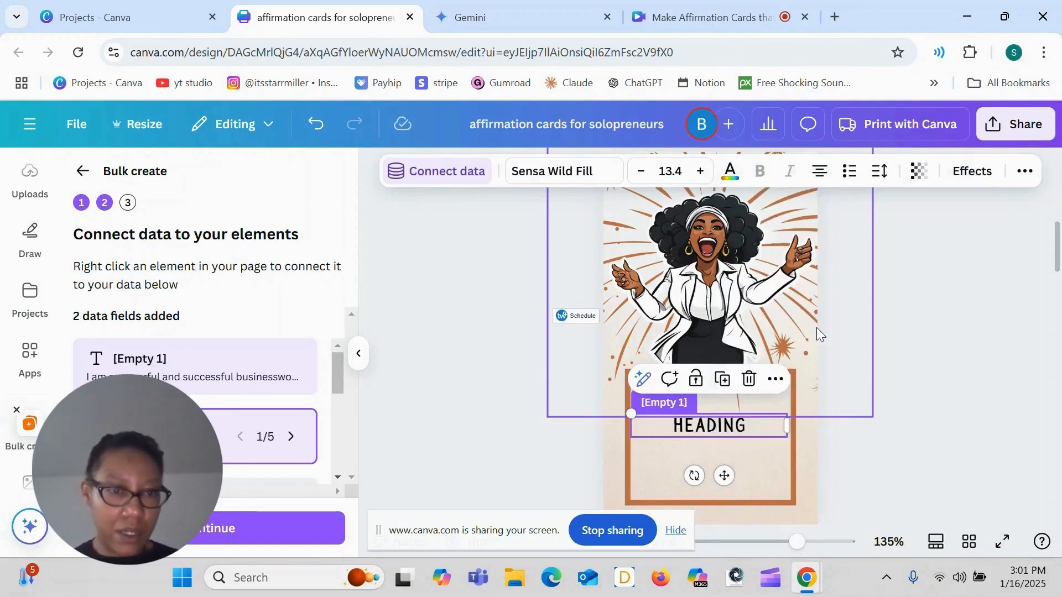
click(862, 474)
Connect the heading on page 3, the presentation board card, to the [Empty 2] data field
scroll(862, 473, down, 8)
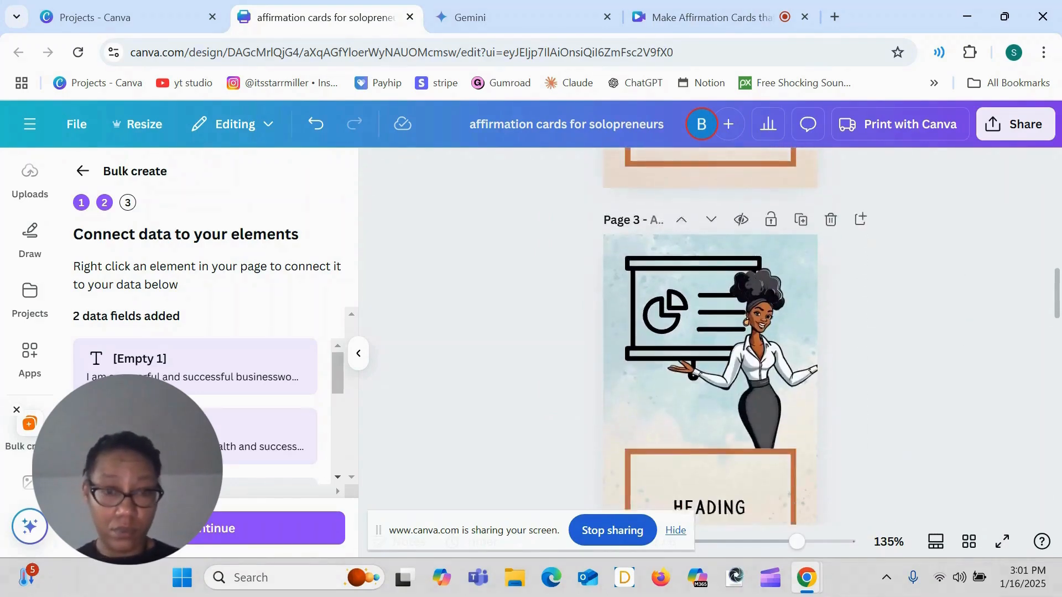
click(730, 384)
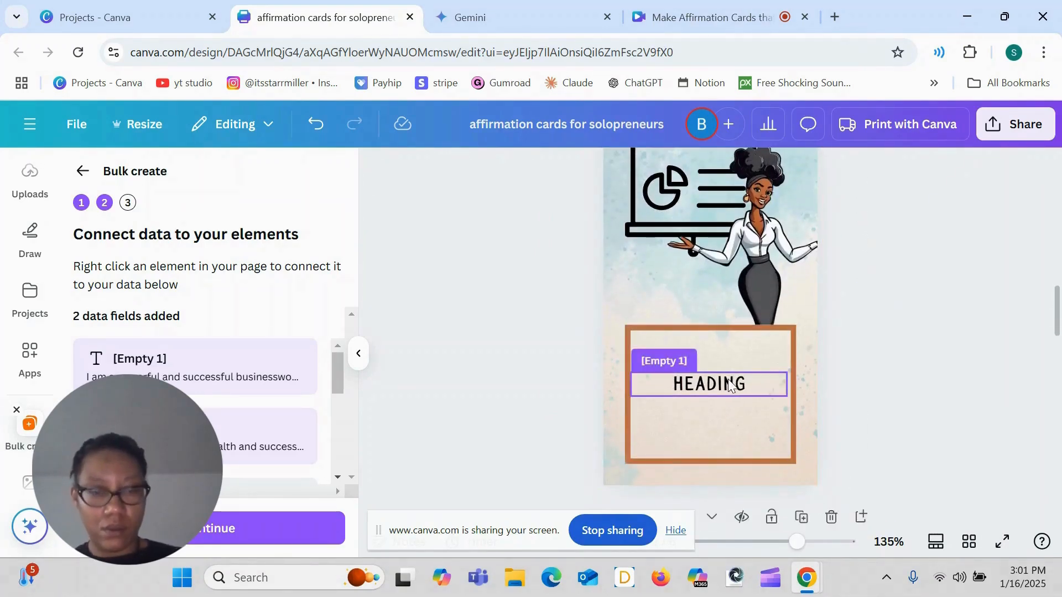
right_click(730, 385)
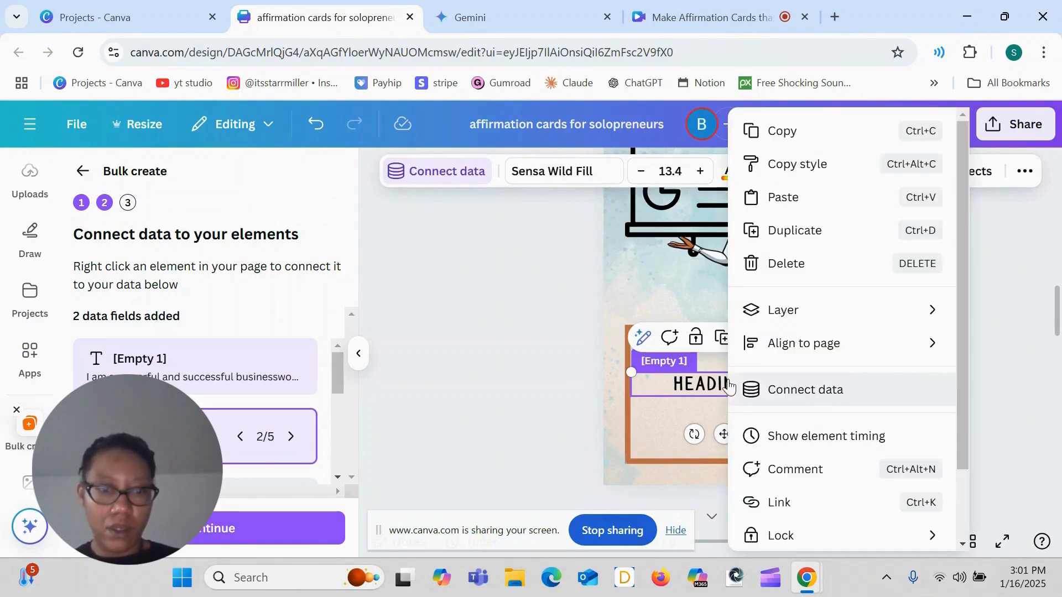
click(799, 396)
click(822, 364)
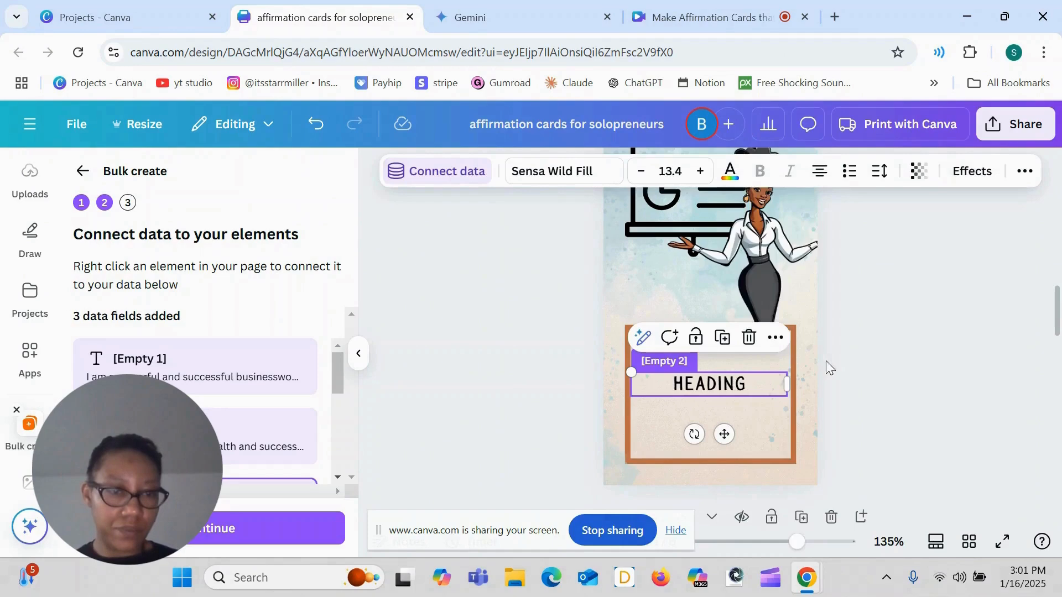
Connect the heading on page 4, the card with the woman at a laptop, to the [Empty 3] data field
scroll(848, 436, down, 1)
scroll(787, 458, down, 5)
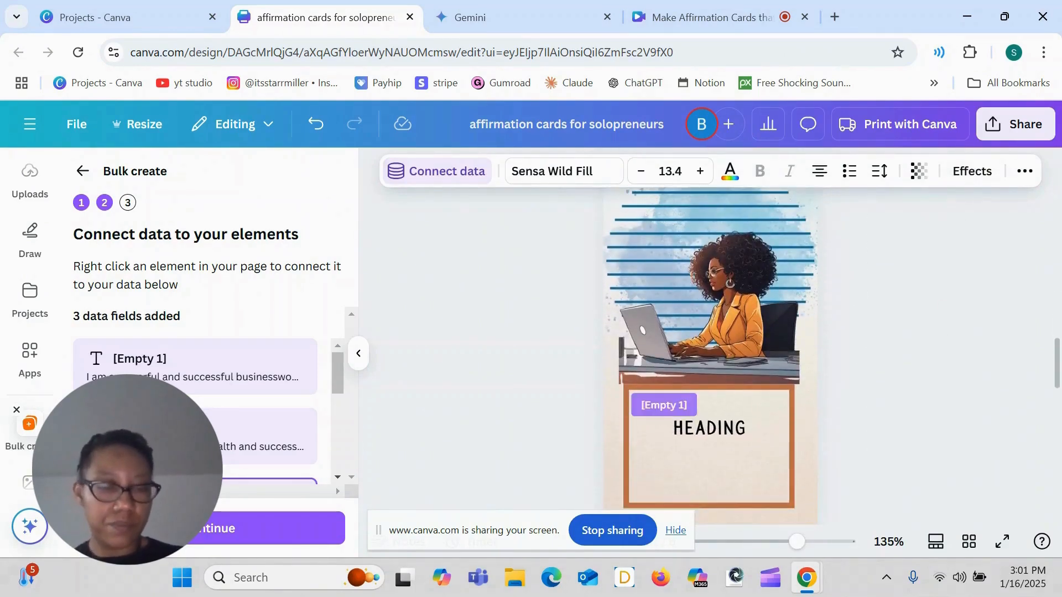
click(787, 458)
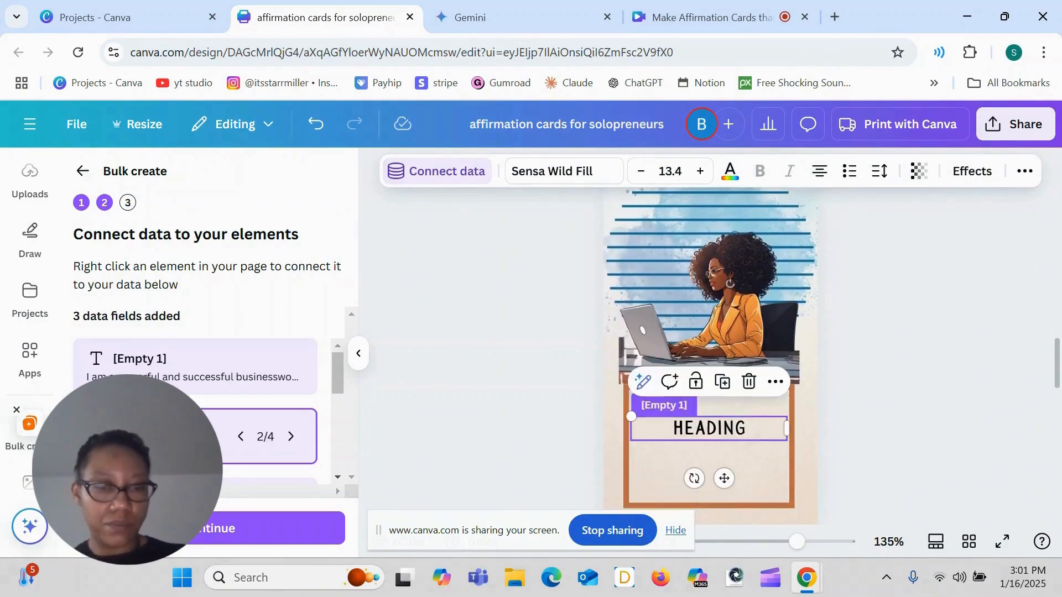
right_click(745, 430)
click(807, 406)
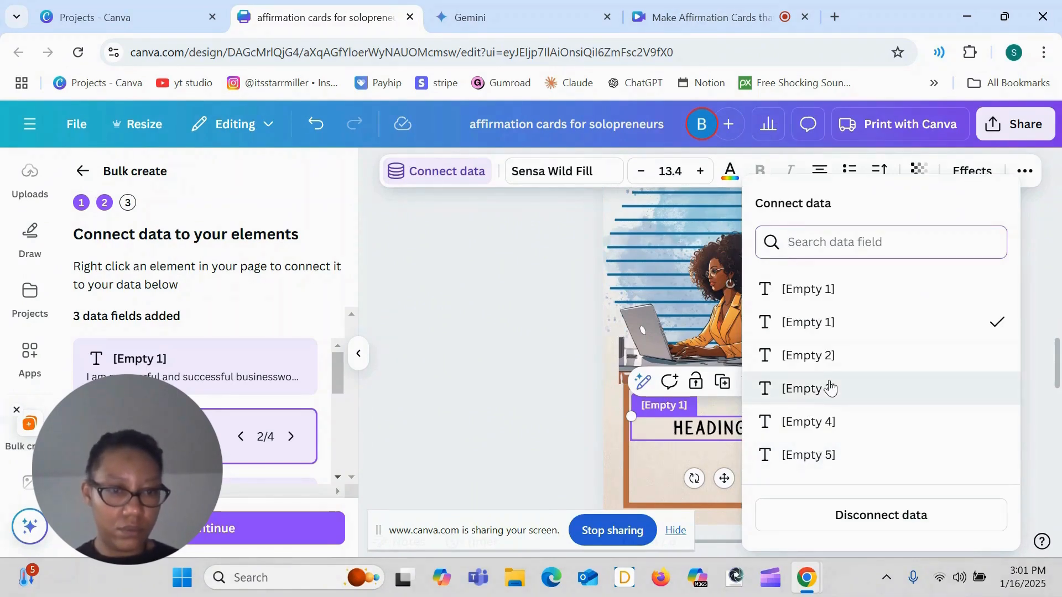
click(830, 387)
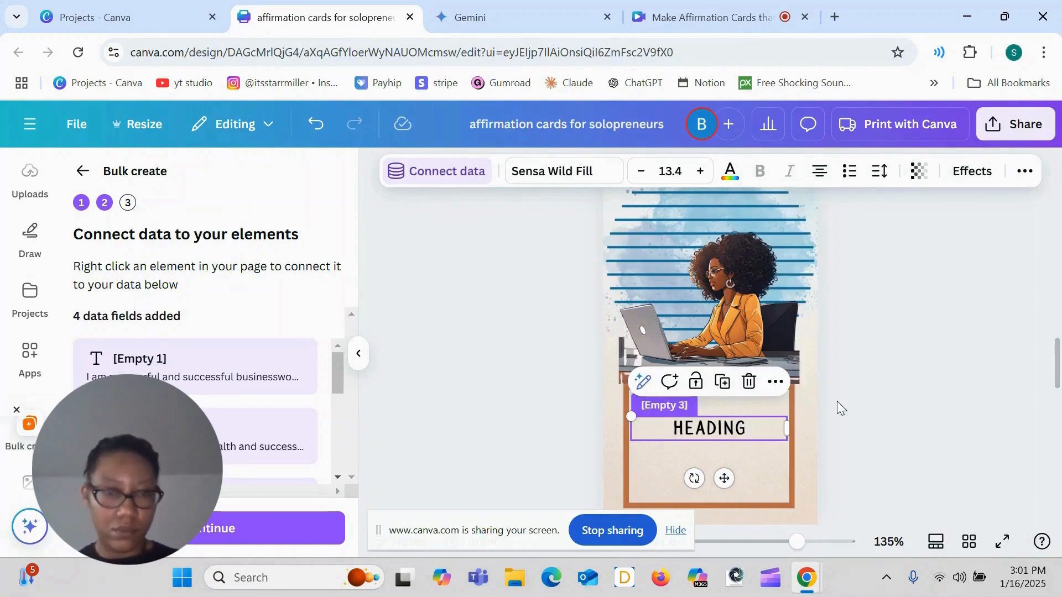
Connect the heading on page 5, the money-themed card, to the [Empty 4] data field
scroll(837, 400, down, 8)
scroll(874, 407, down, 10)
scroll(774, 389, down, 3)
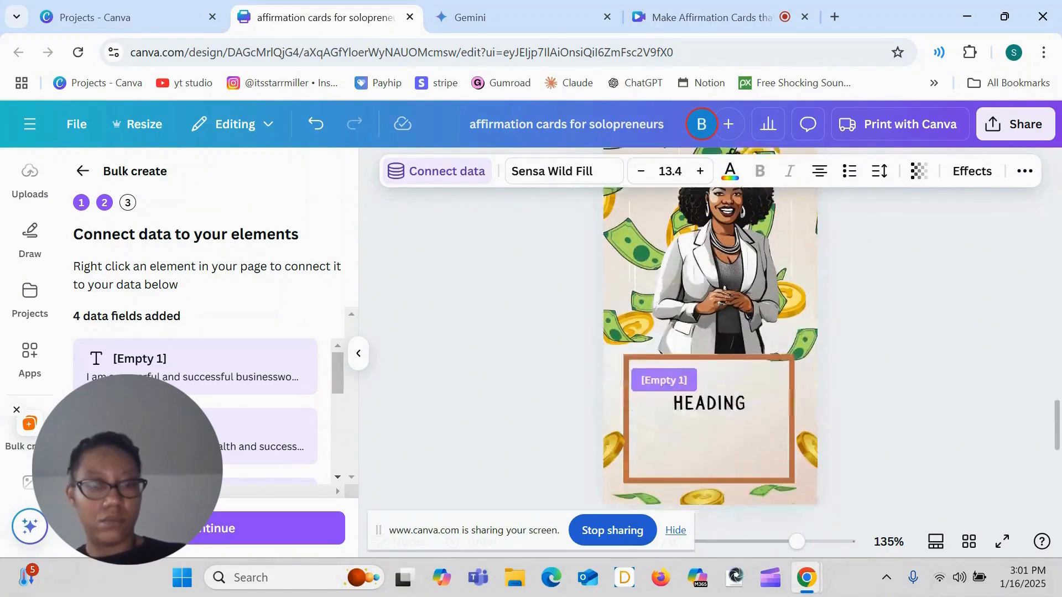
click(710, 390)
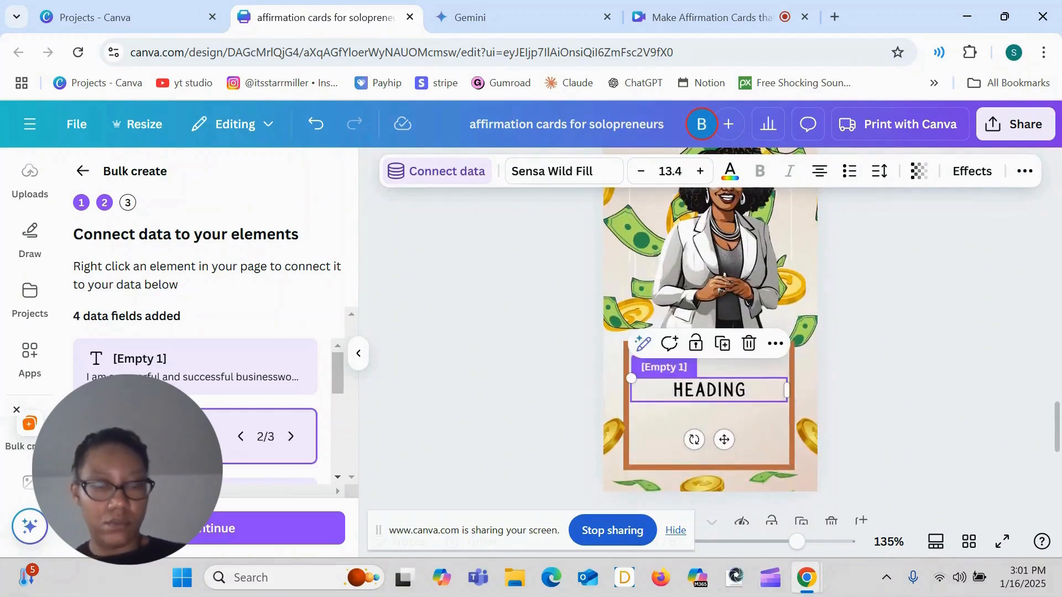
right_click(758, 387)
click(842, 402)
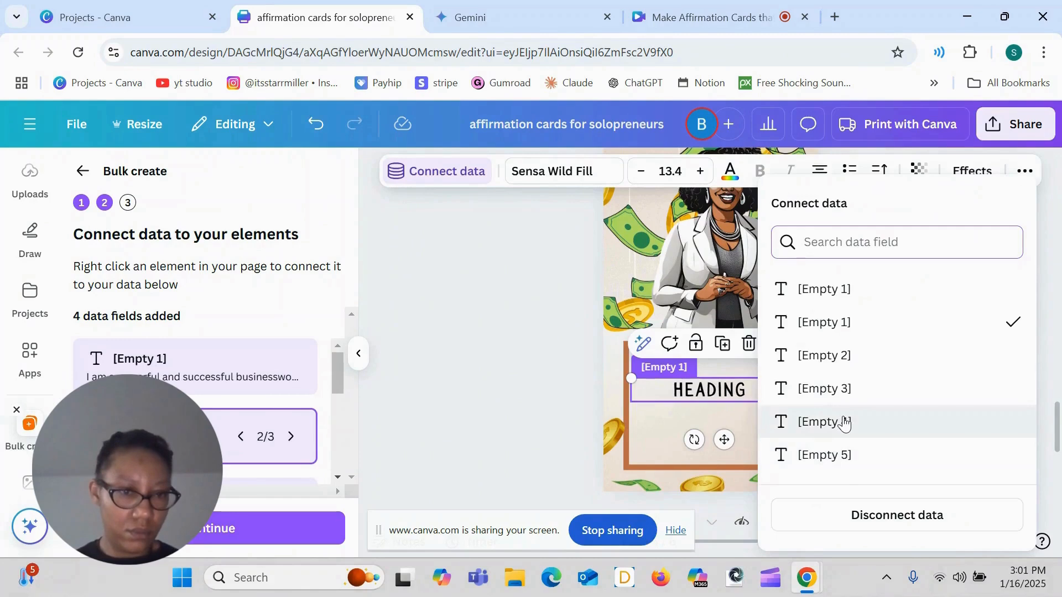
click(843, 422)
Connect the heading on page 6, the card with the arrow and target path, to the [Empty 5] data field
scroll(877, 347, down, 2)
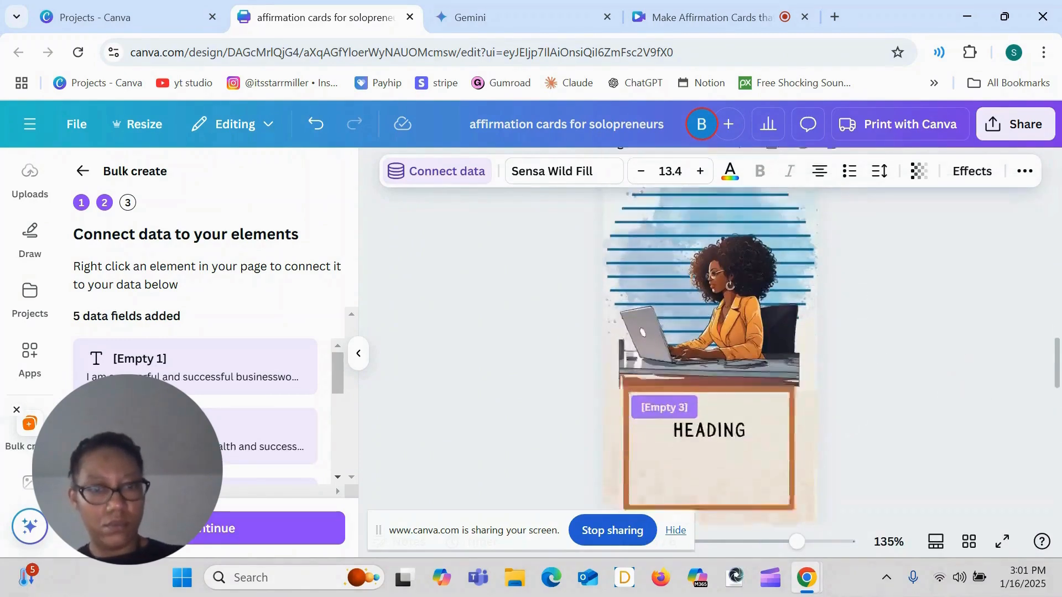
scroll(710, 354, down, 4)
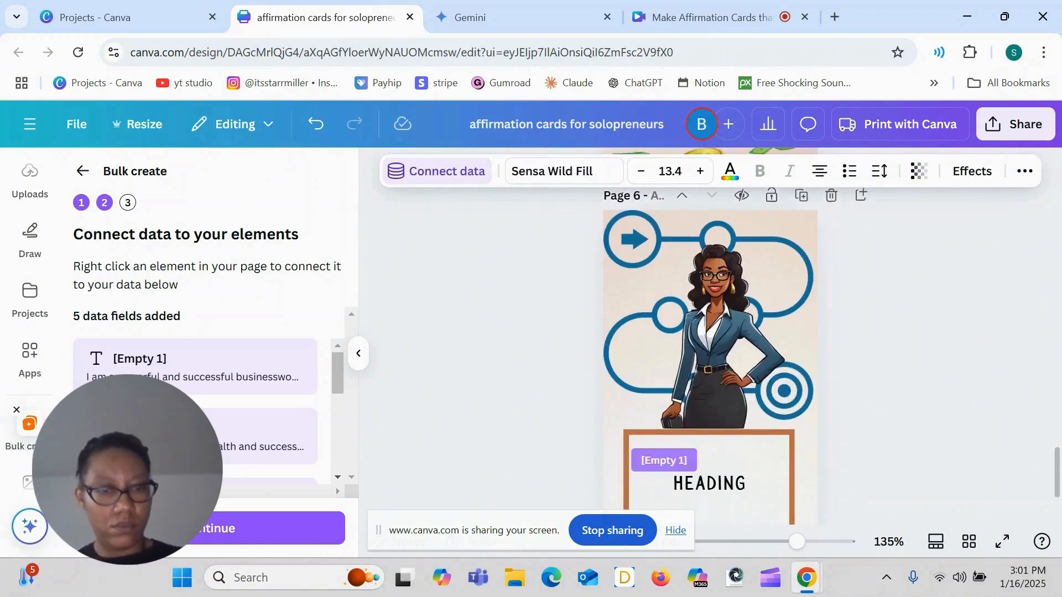
click(739, 482)
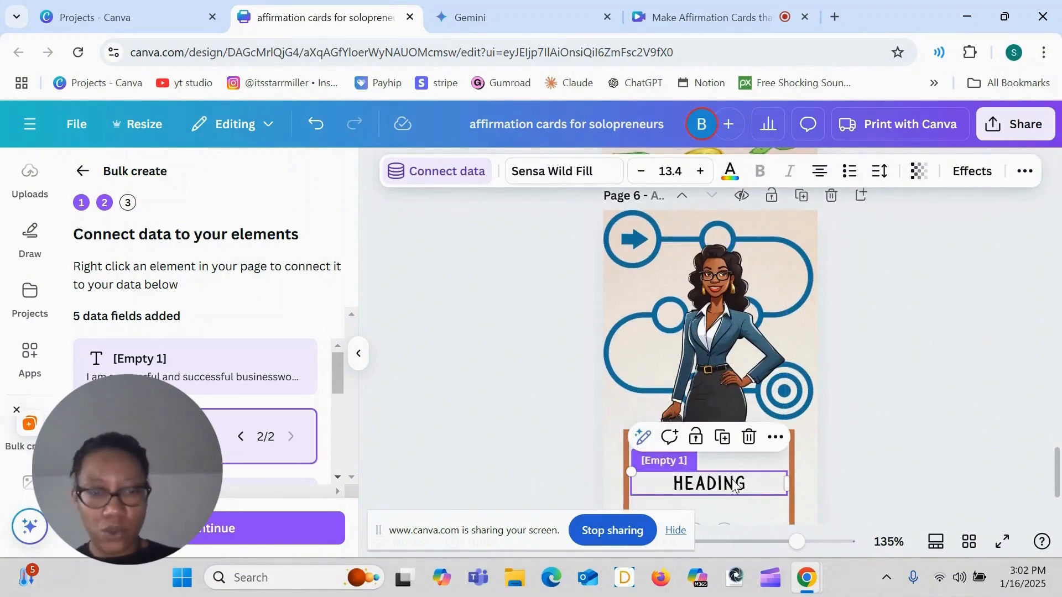
right_click(736, 482)
click(796, 390)
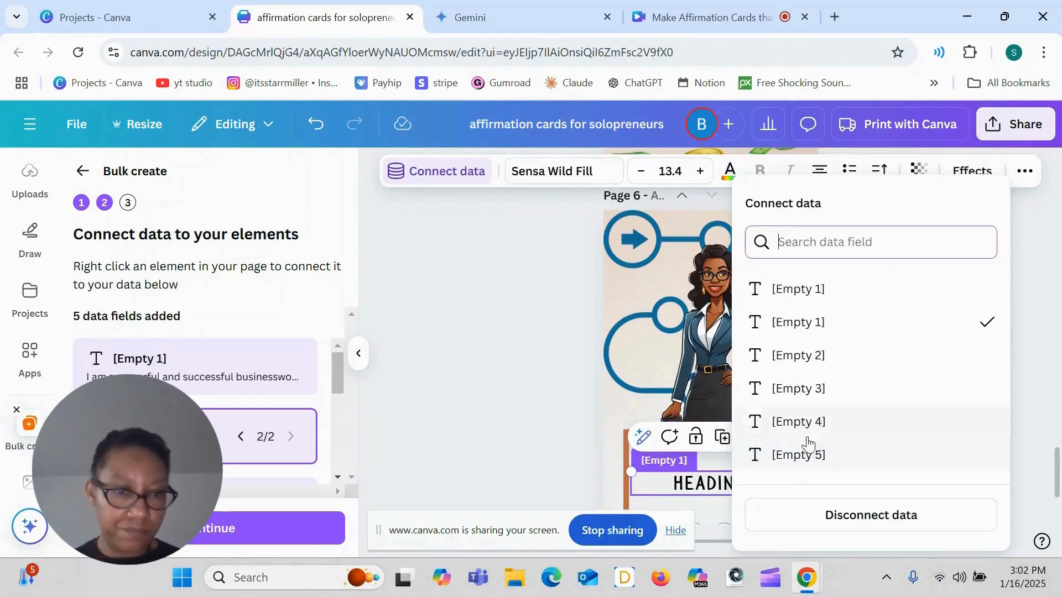
click(812, 458)
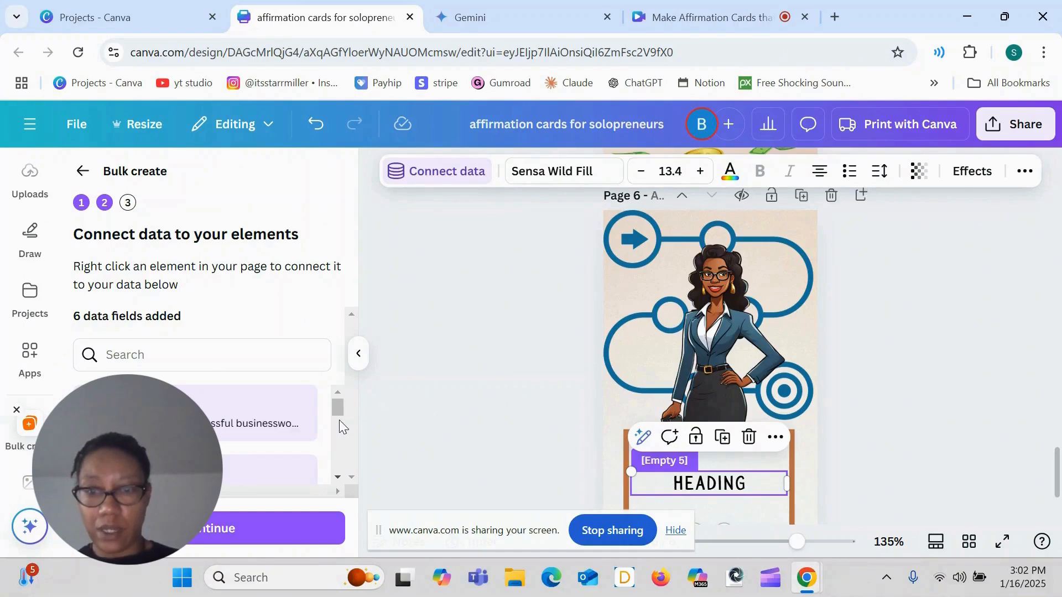
Generate the bulk designs from all six data rows and dismiss the business card printing offer in the new design
click(260, 539)
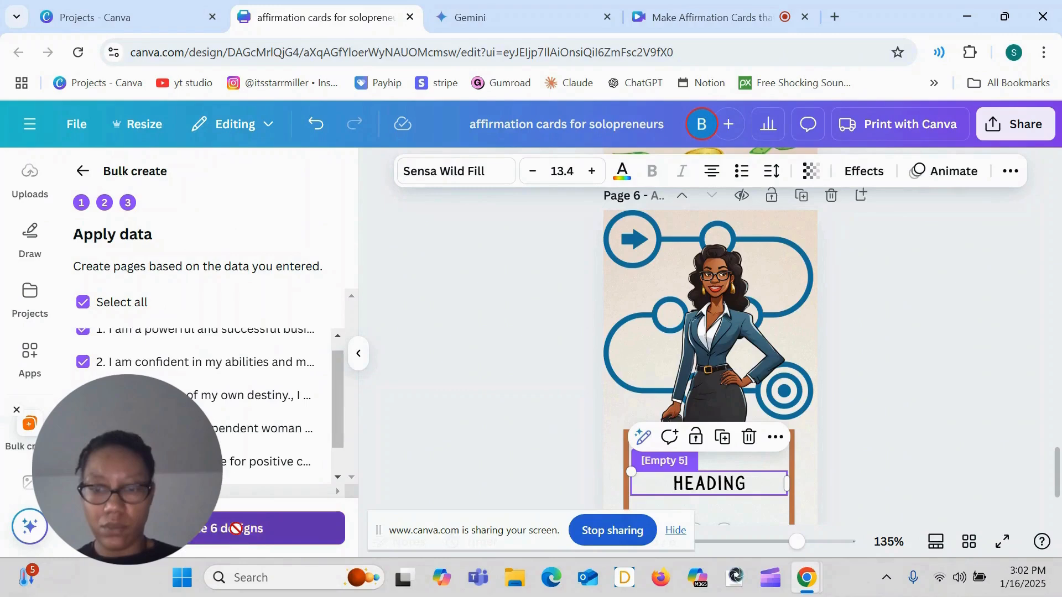
click(239, 530)
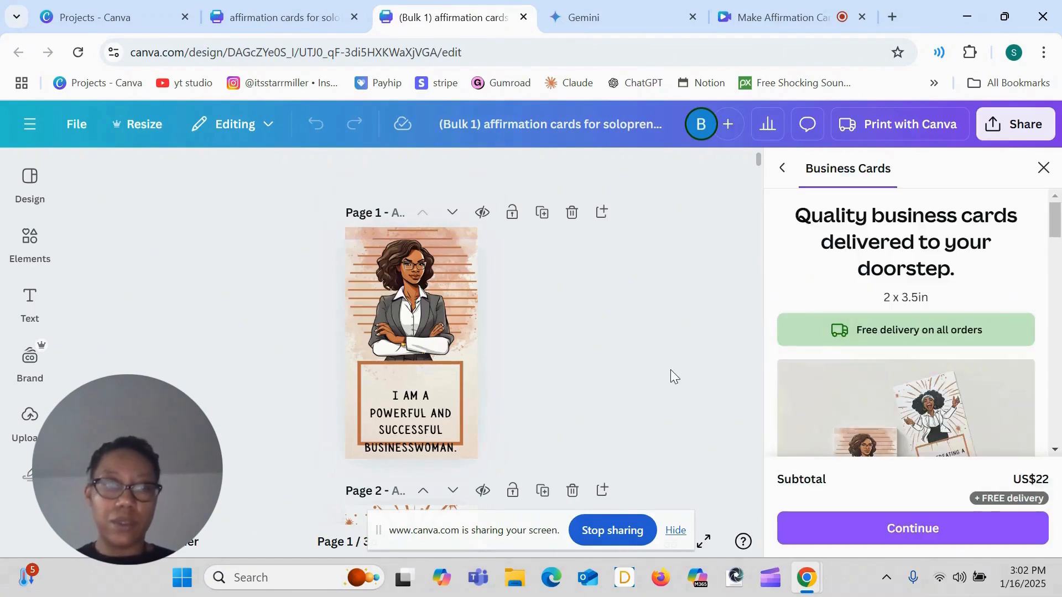
click(1043, 167)
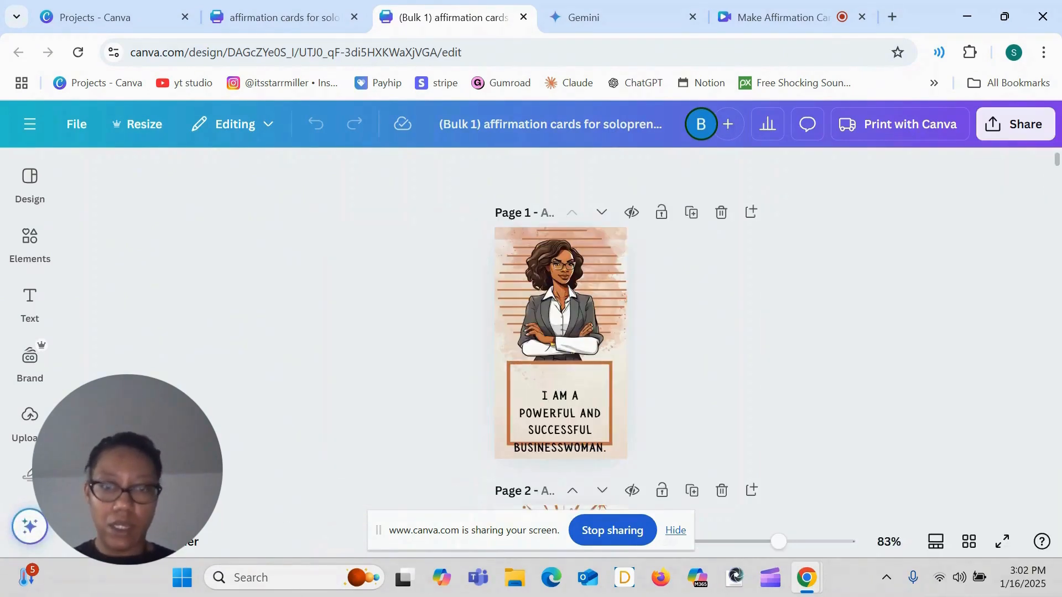
Review the generated affirmation cards page by page, checking how each affirmation fits inside its text frame
scroll(1050, 180, down, 20)
scroll(561, 329, up, 16)
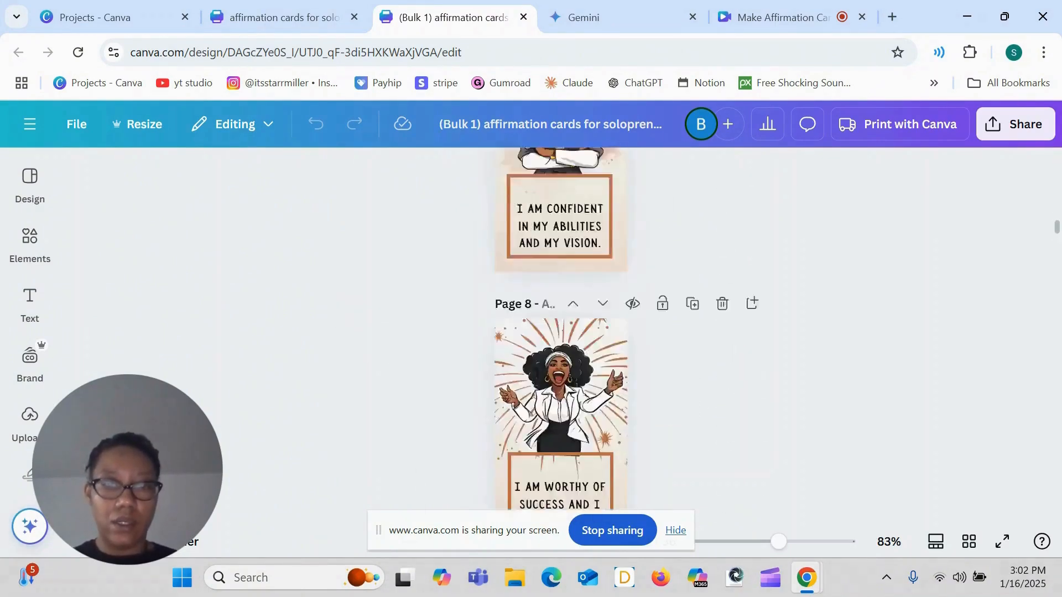
scroll(560, 329, down, 4)
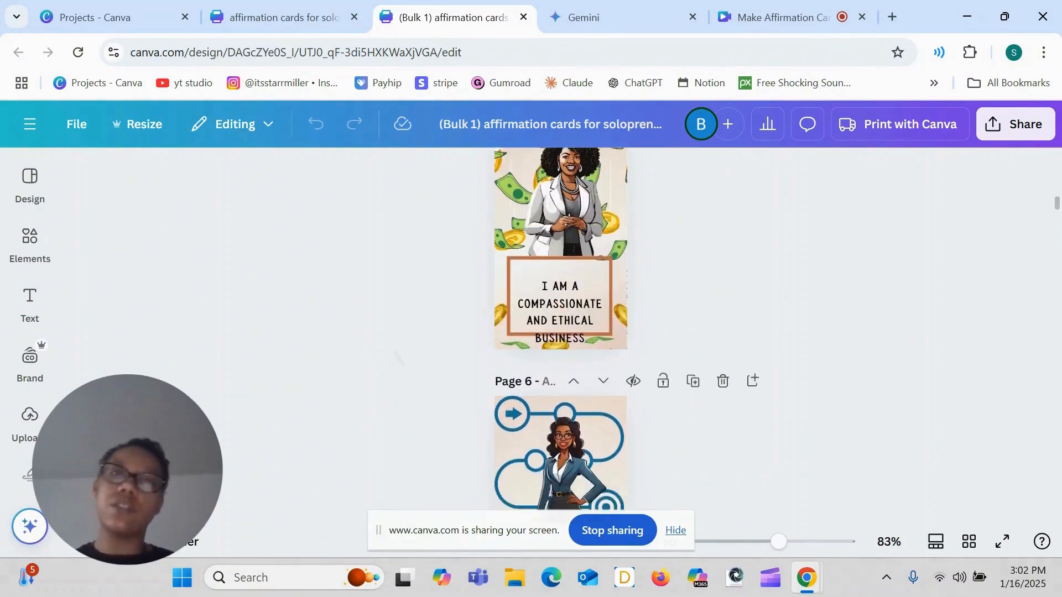
scroll(560, 329, down, 4)
scroll(560, 329, down, 5)
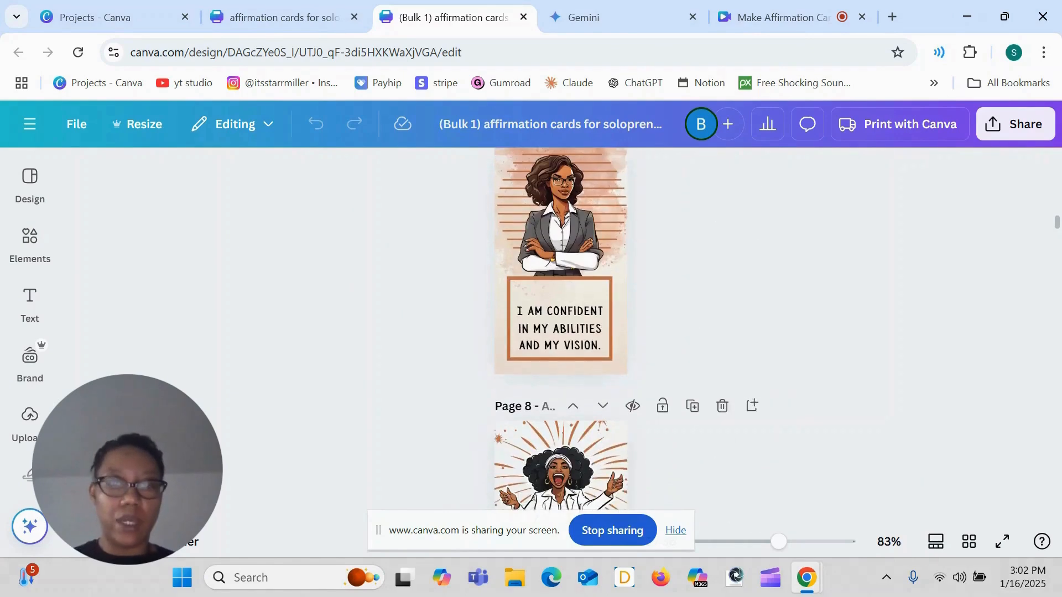
scroll(560, 329, down, 5)
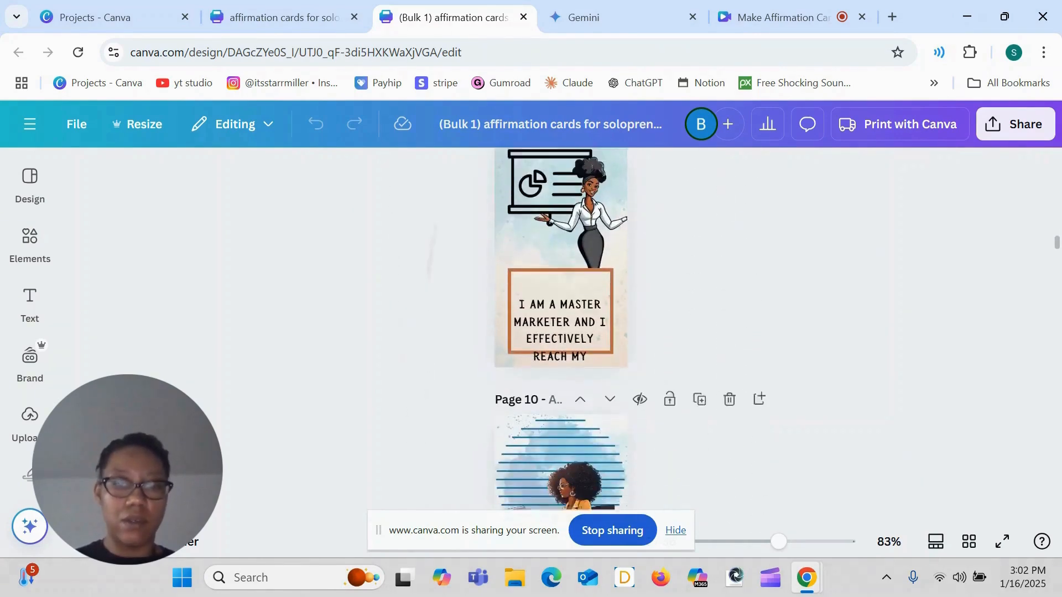
scroll(561, 329, down, 1)
scroll(560, 329, down, 3)
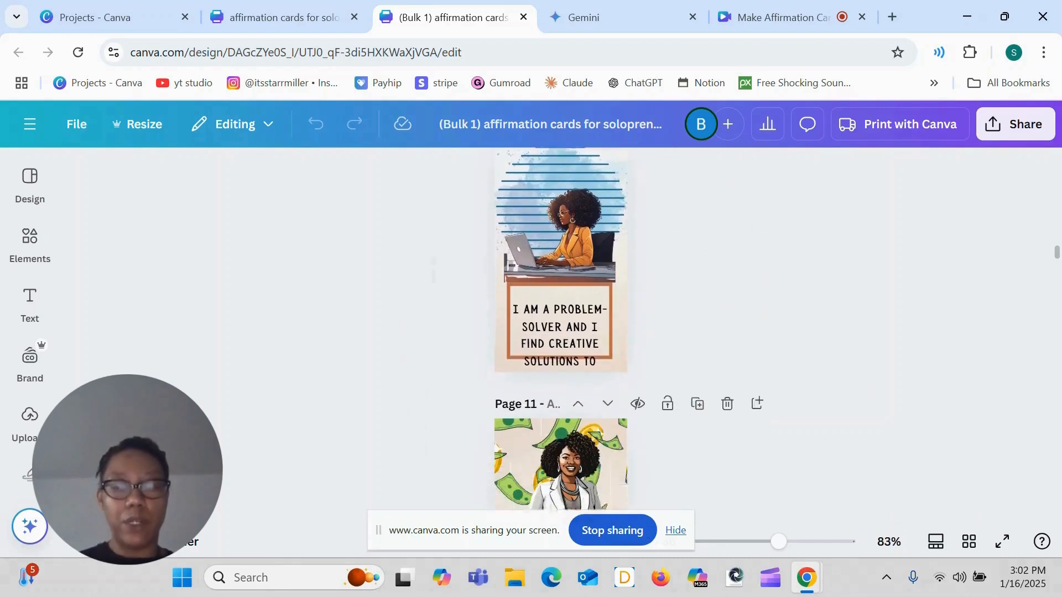
Move the affirmation text on page 1 up so all its lines sit inside the orange frame
scroll(560, 329, up, 20)
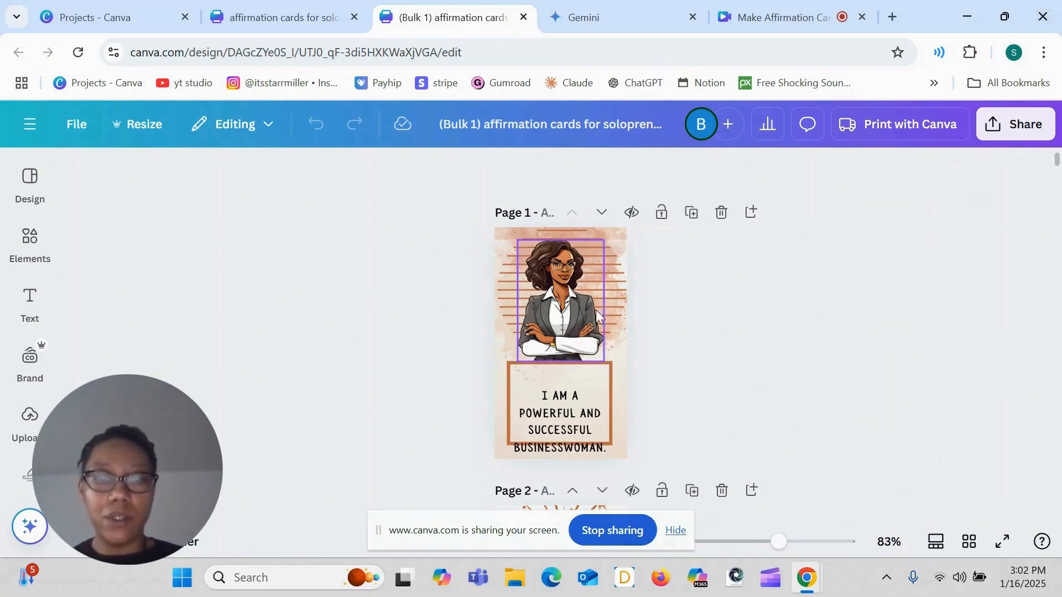
drag(568, 443, 567, 427)
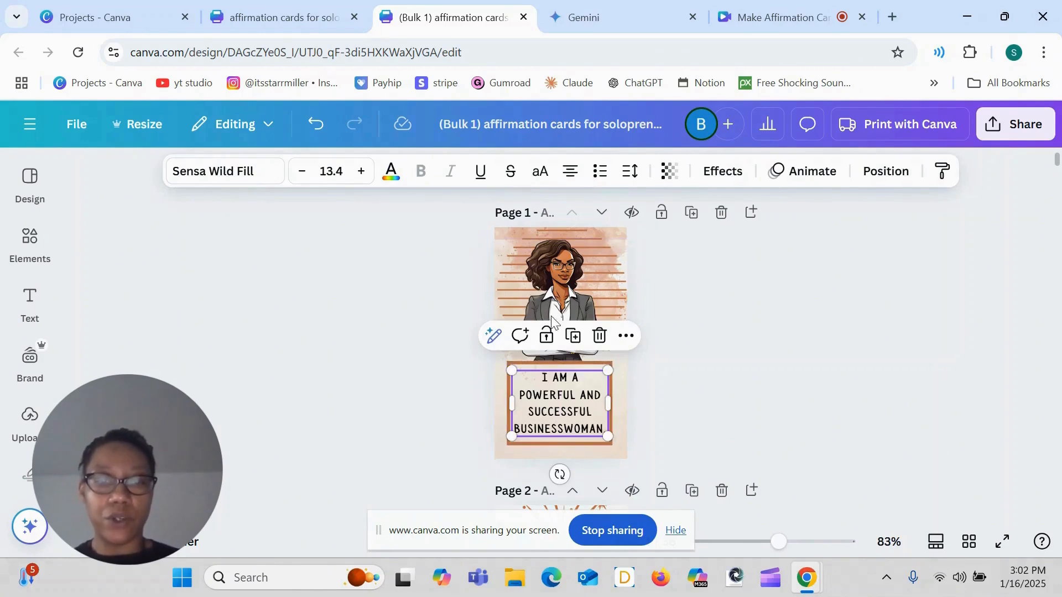
scroll(756, 305, down, 2)
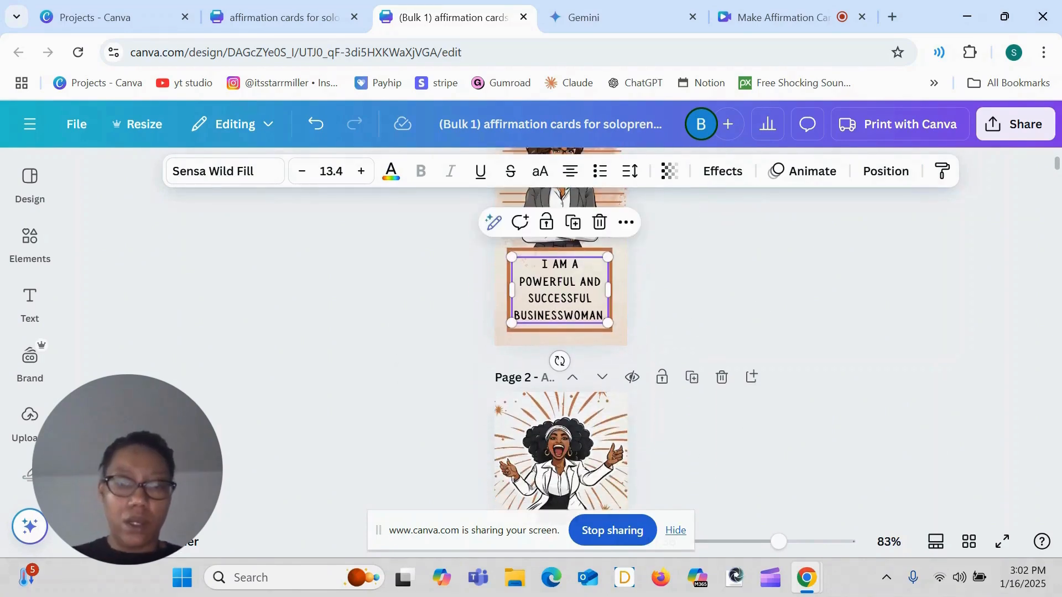
scroll(561, 332, down, 3)
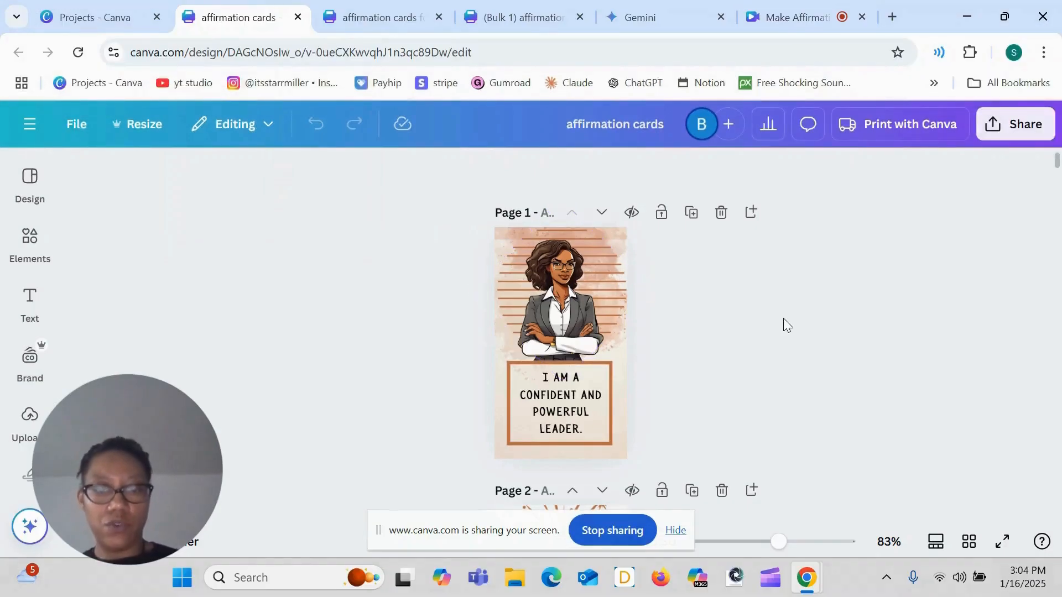
Review the cards in the separate "affirmation cards" design from page 1 through page 11, checking the text placement in each frame
scroll(787, 325, down, 18)
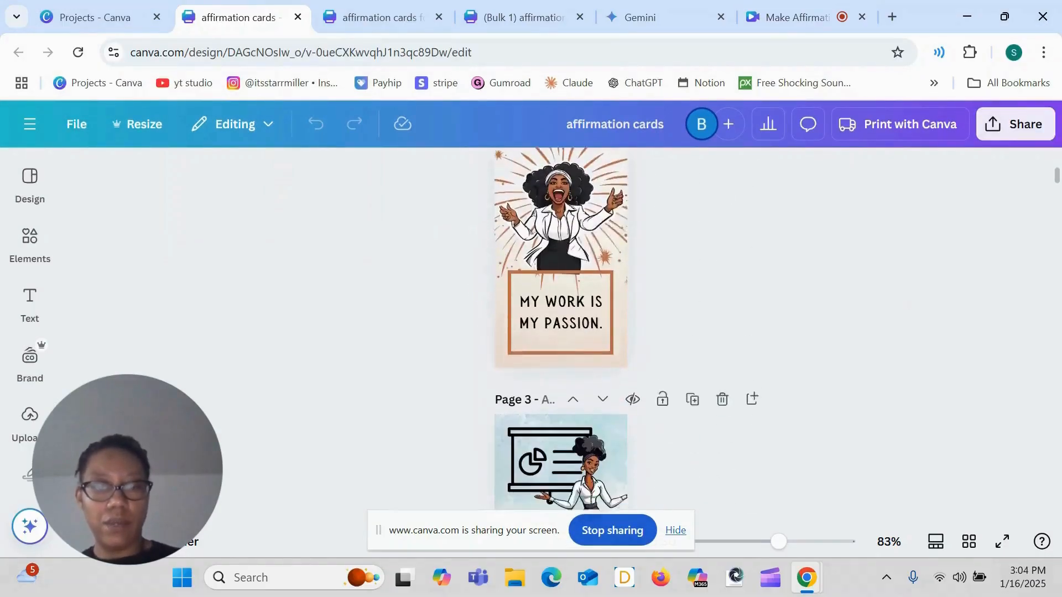
scroll(561, 332, down, 12)
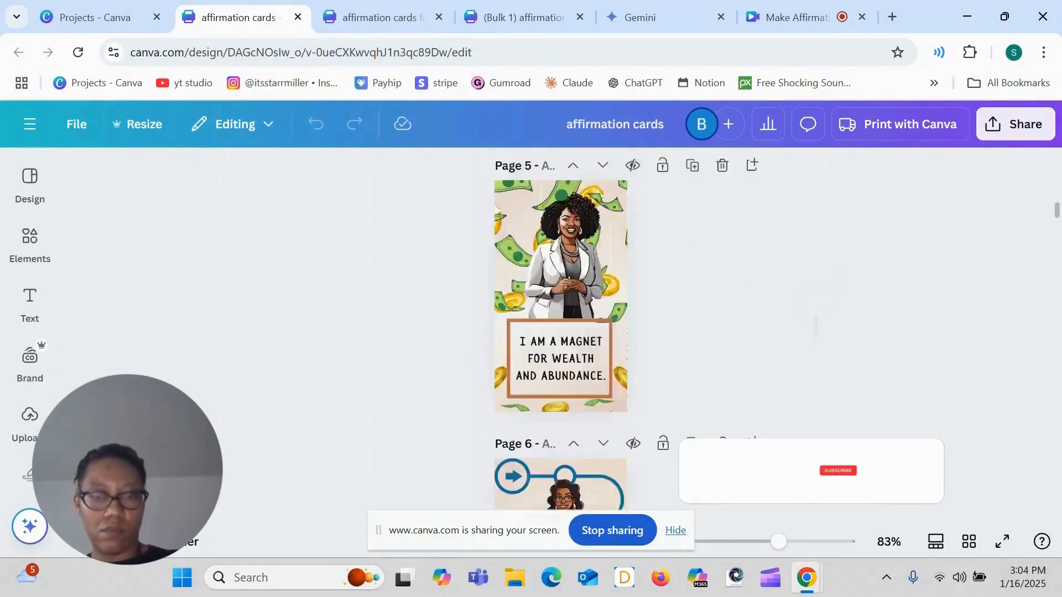
scroll(561, 332, down, 4)
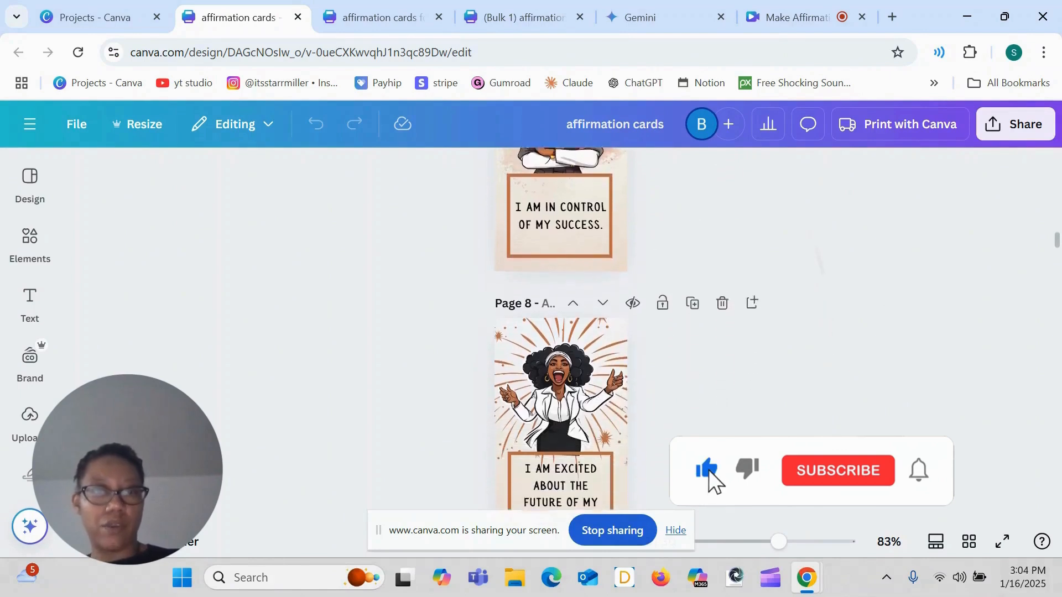
scroll(561, 329, down, 7)
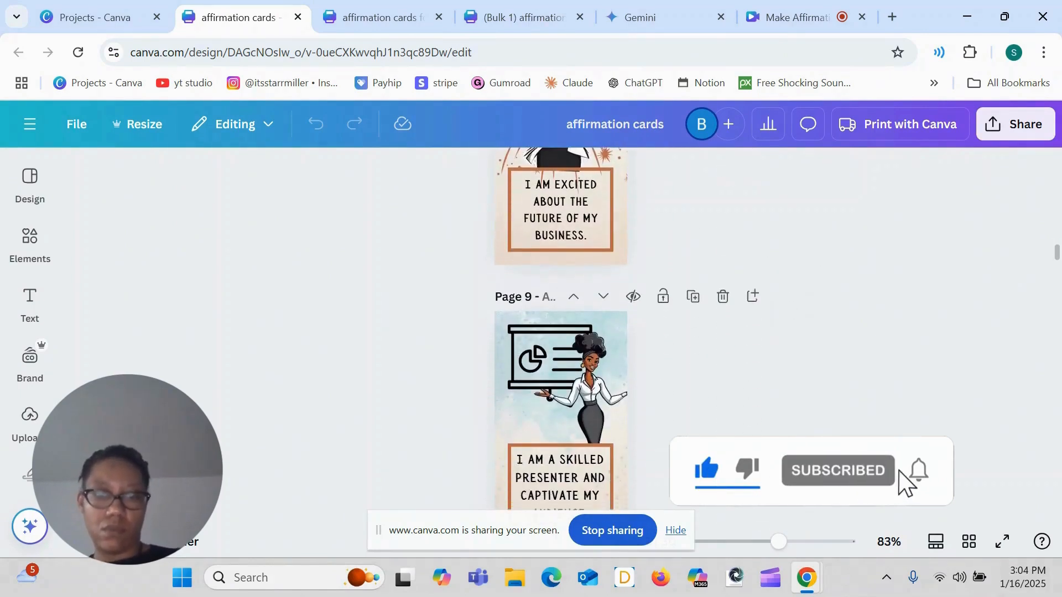
scroll(561, 328, down, 1)
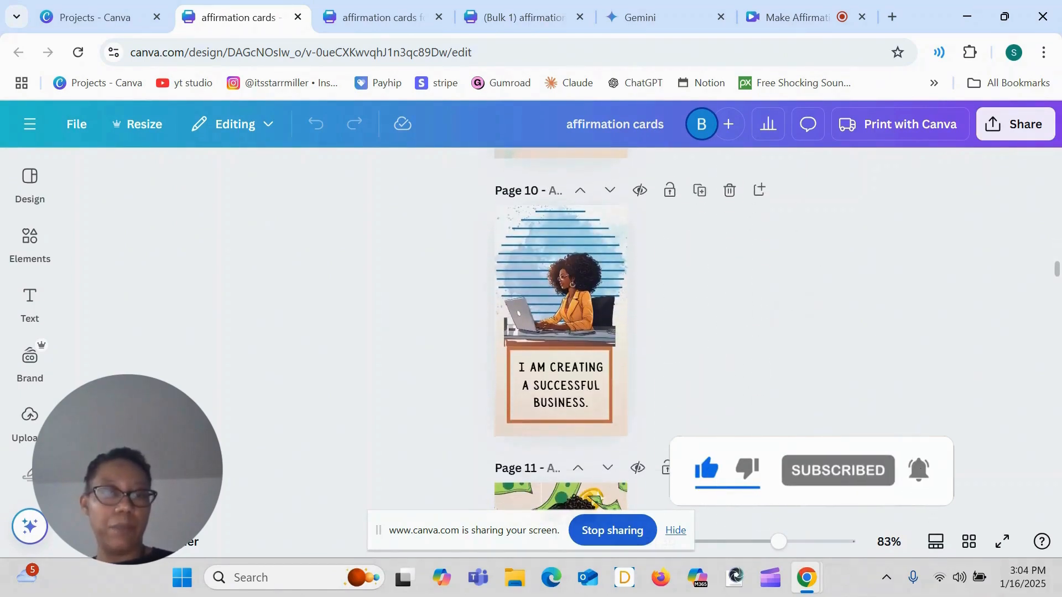
scroll(561, 329, down, 2)
scroll(561, 329, down, 2)
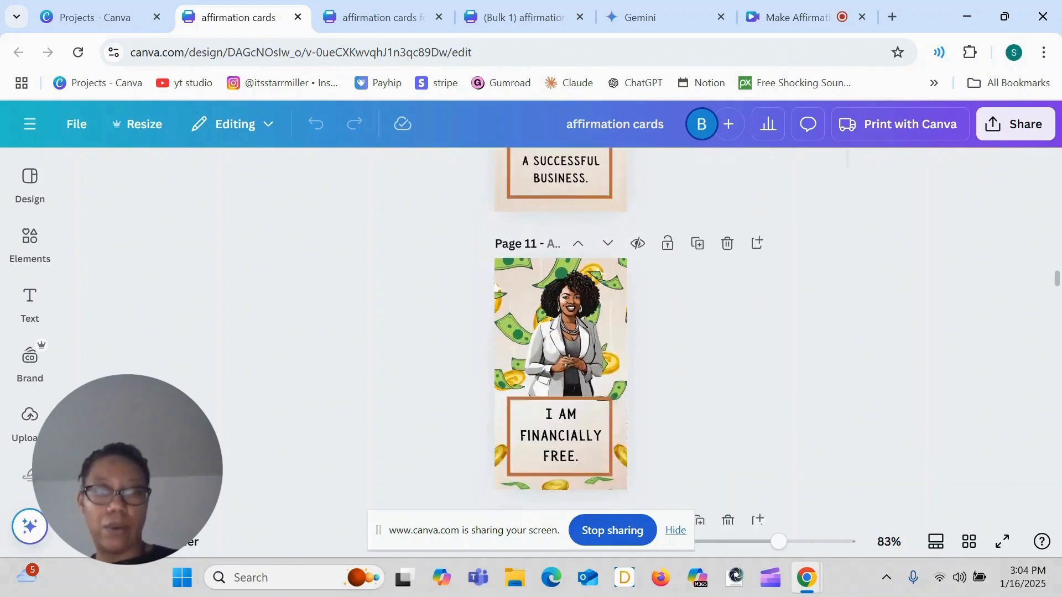